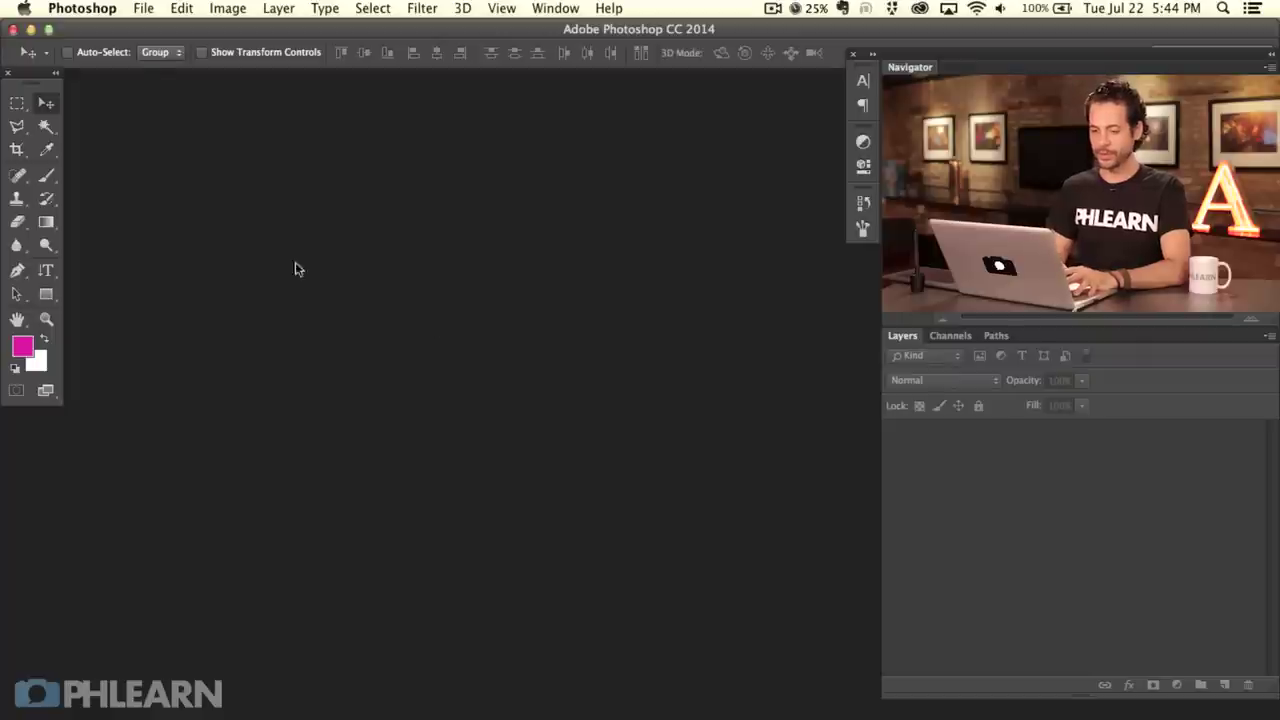
pyautogui.click(144, 10)
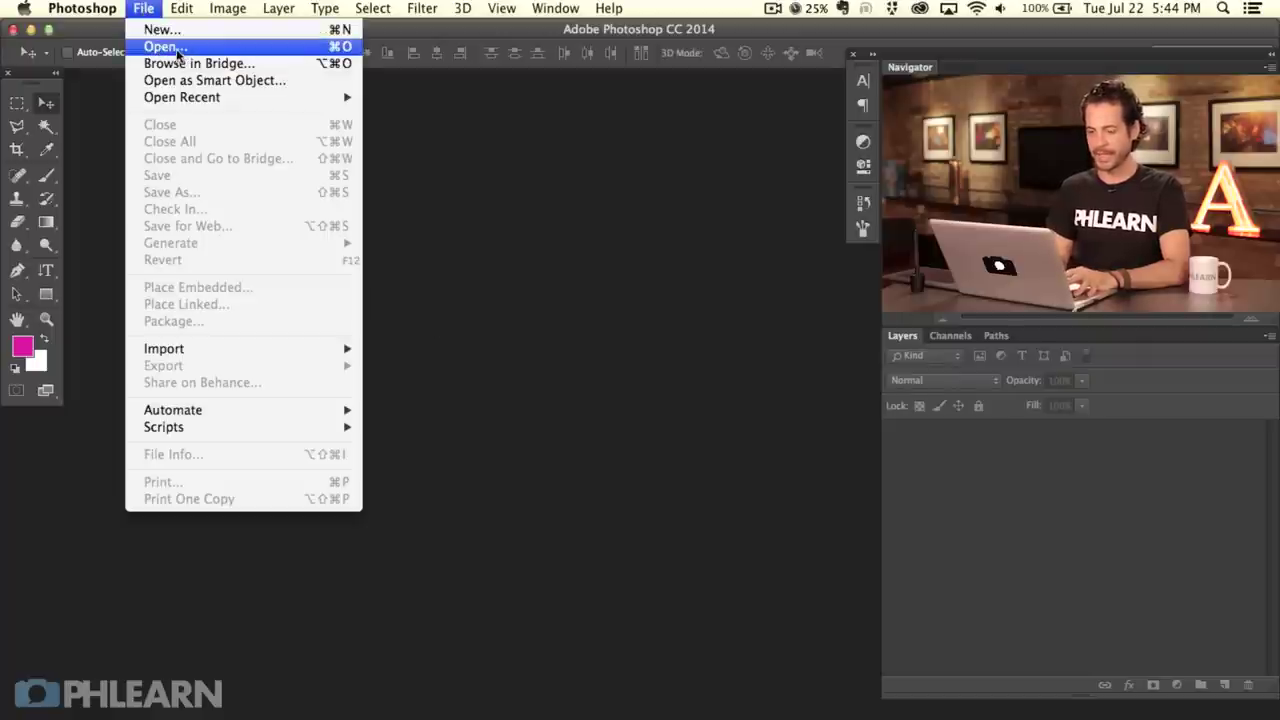
pyautogui.moveTo(215, 8)
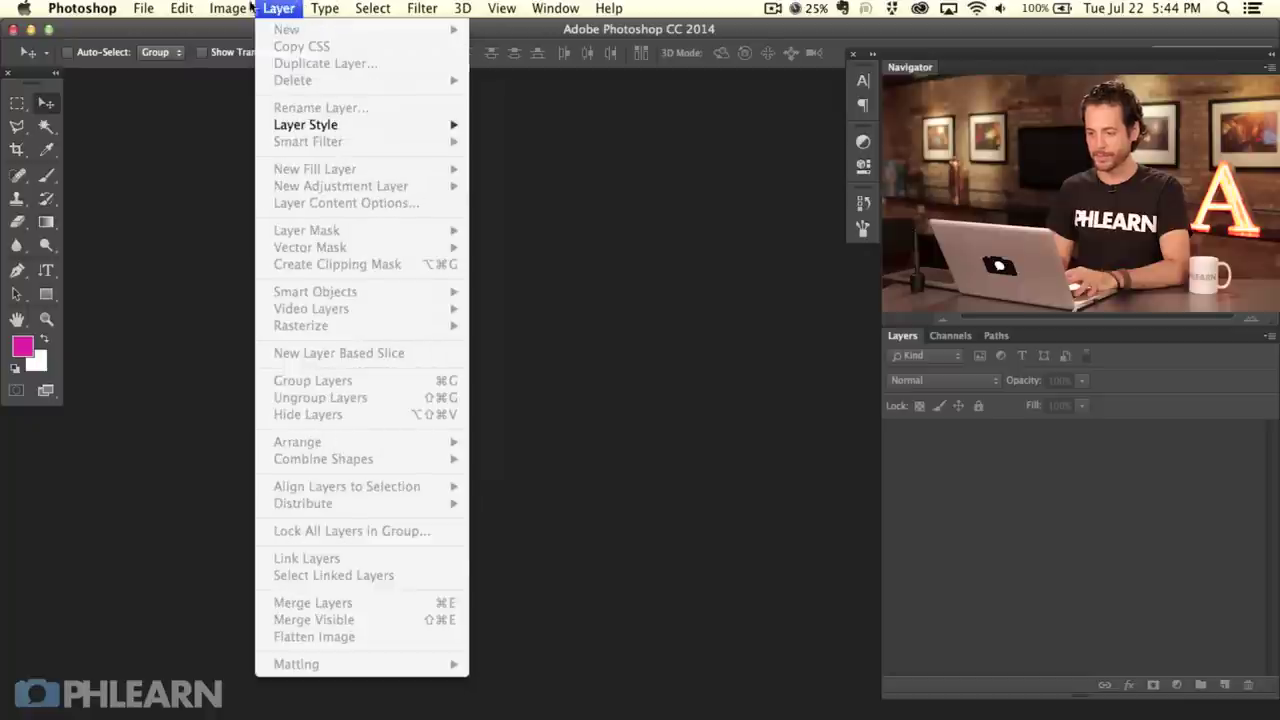
pyautogui.moveTo(176, 8)
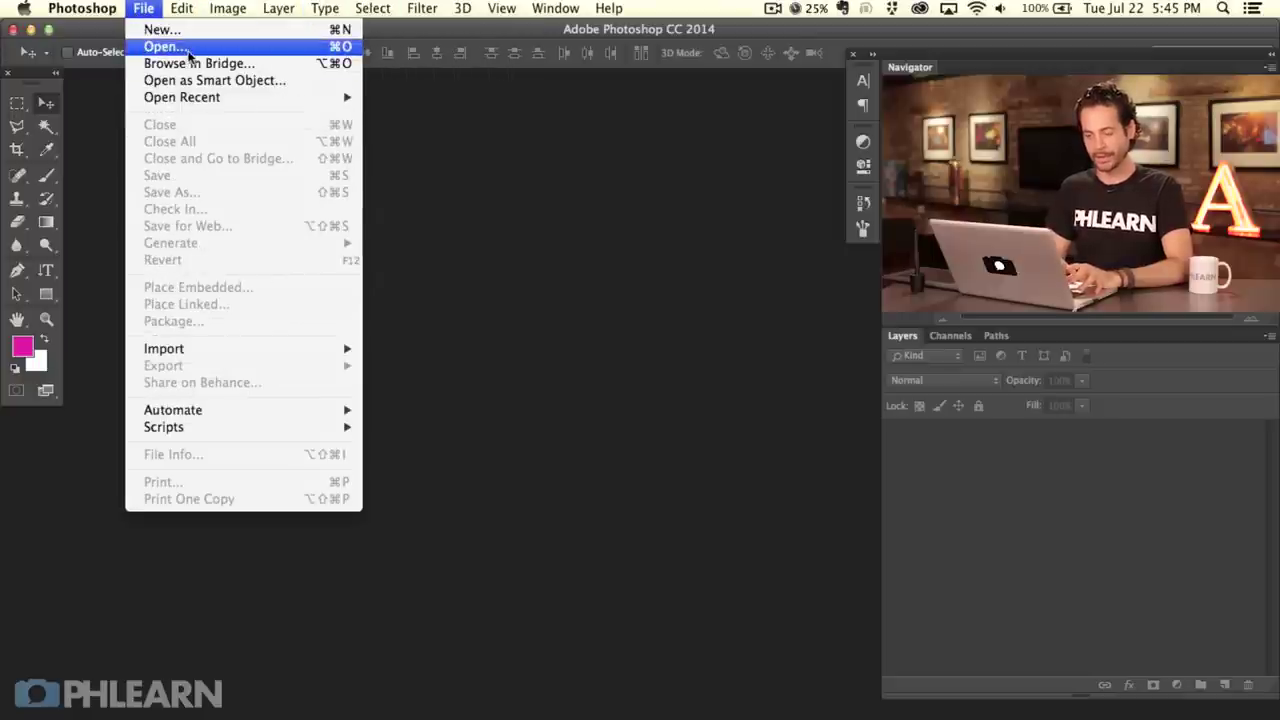
pyautogui.click(522, 234)
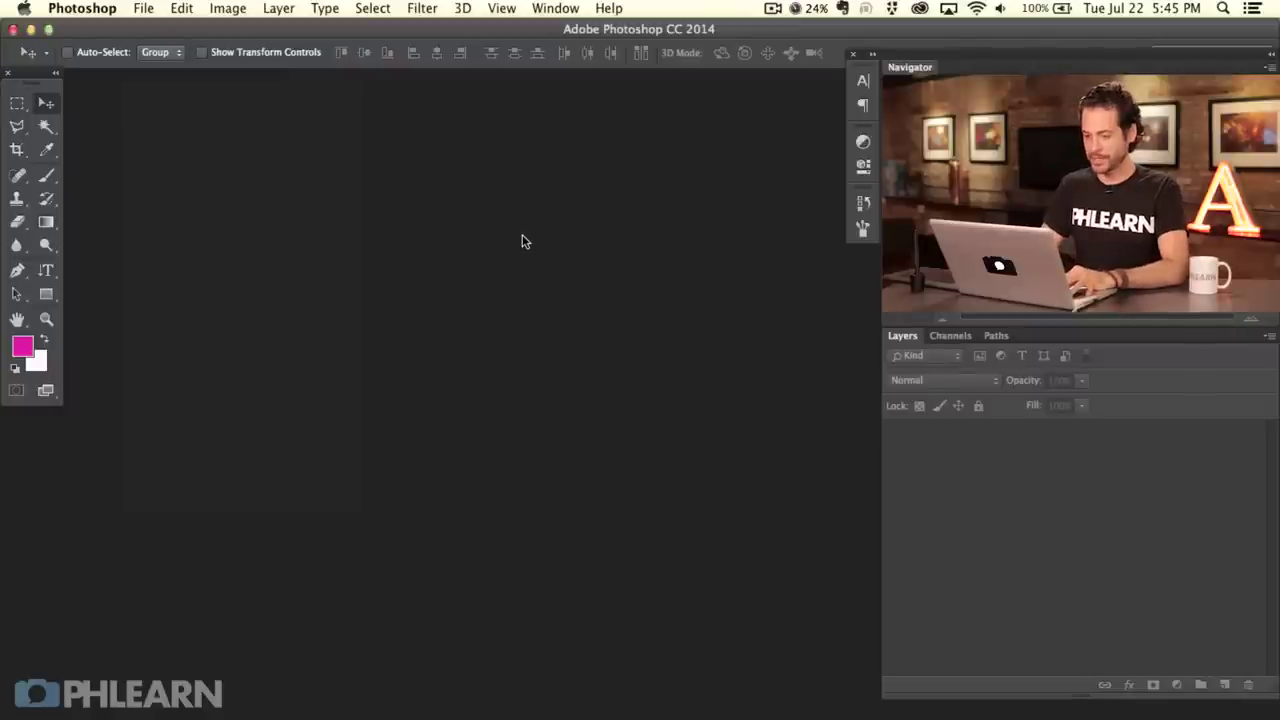
# Open the Fotolia_67699937_Subscription_XL.jpg image from the 653 Quick Start 1 folder, converting its colors to the working space
pyautogui.press('super+o')
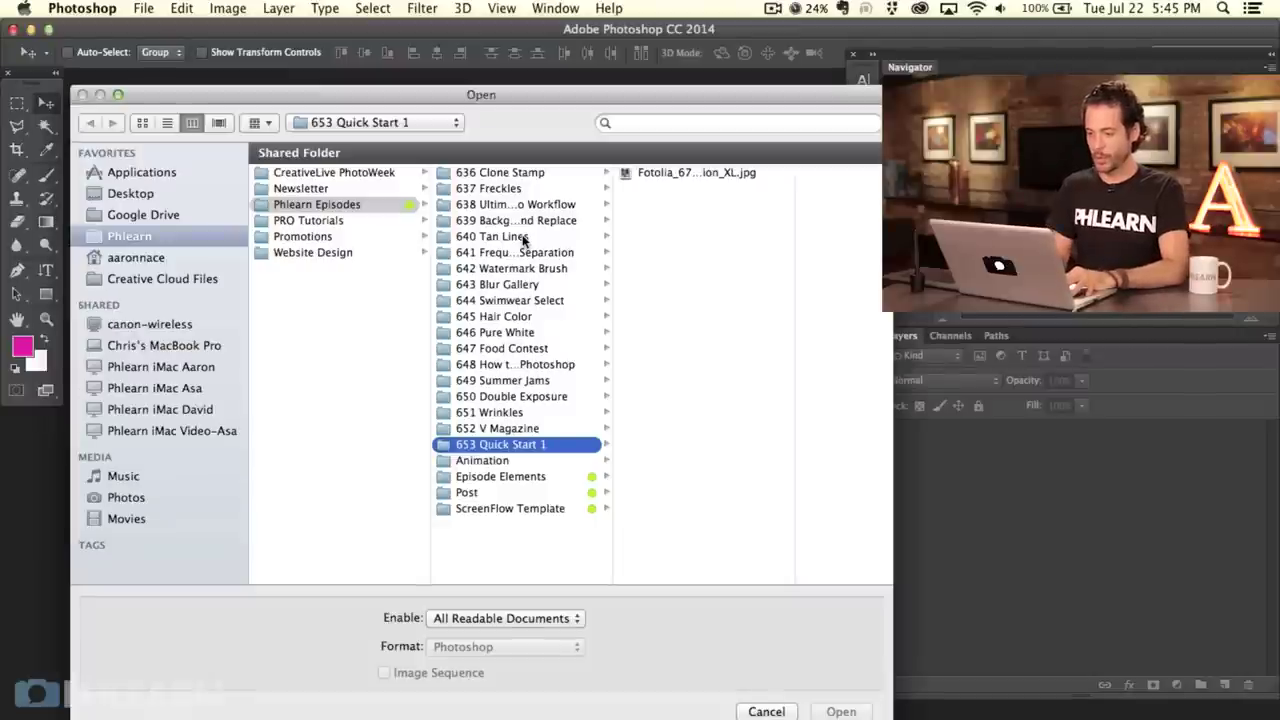
pyautogui.click(668, 174)
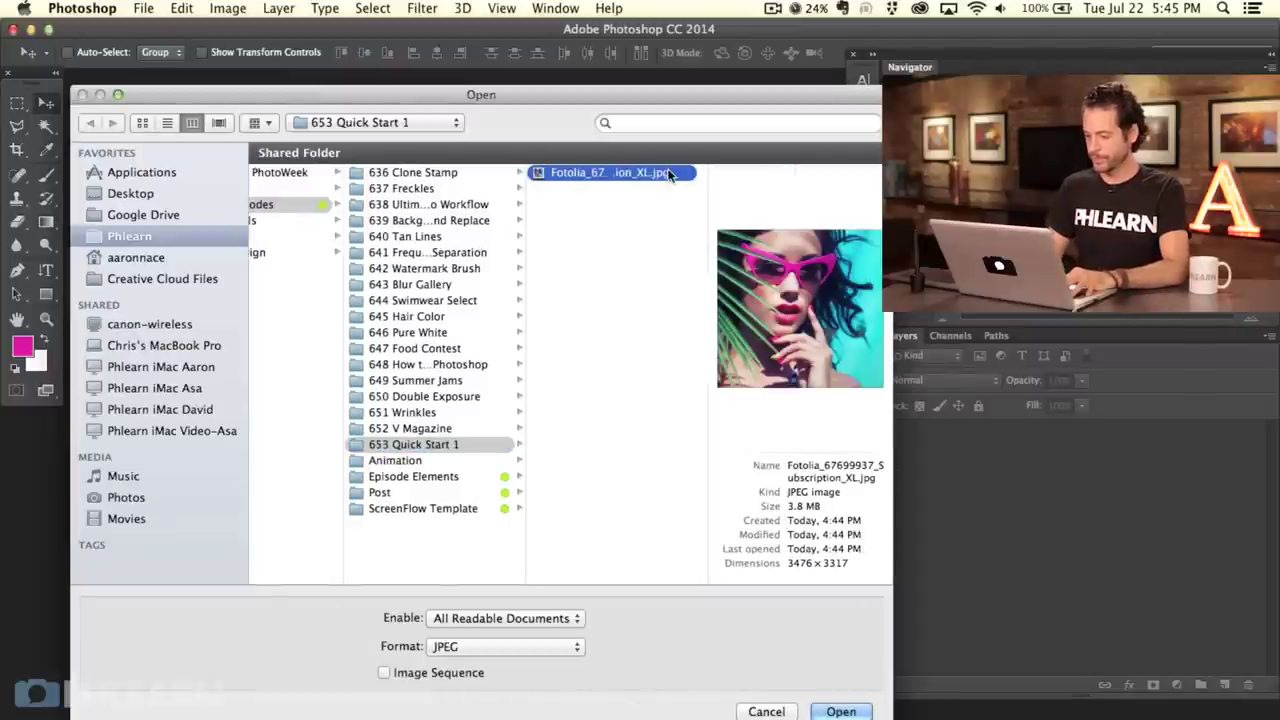
pyautogui.doubleClick(670, 174)
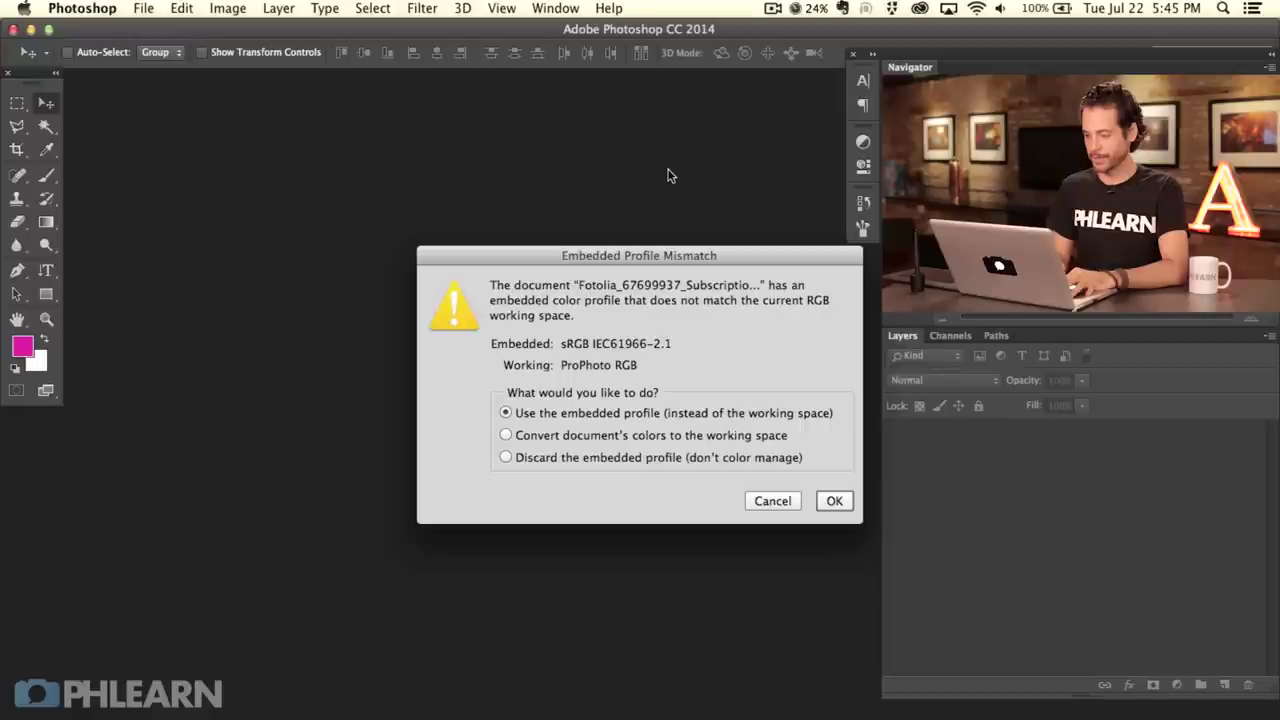
pyautogui.click(648, 436)
pyautogui.click(834, 501)
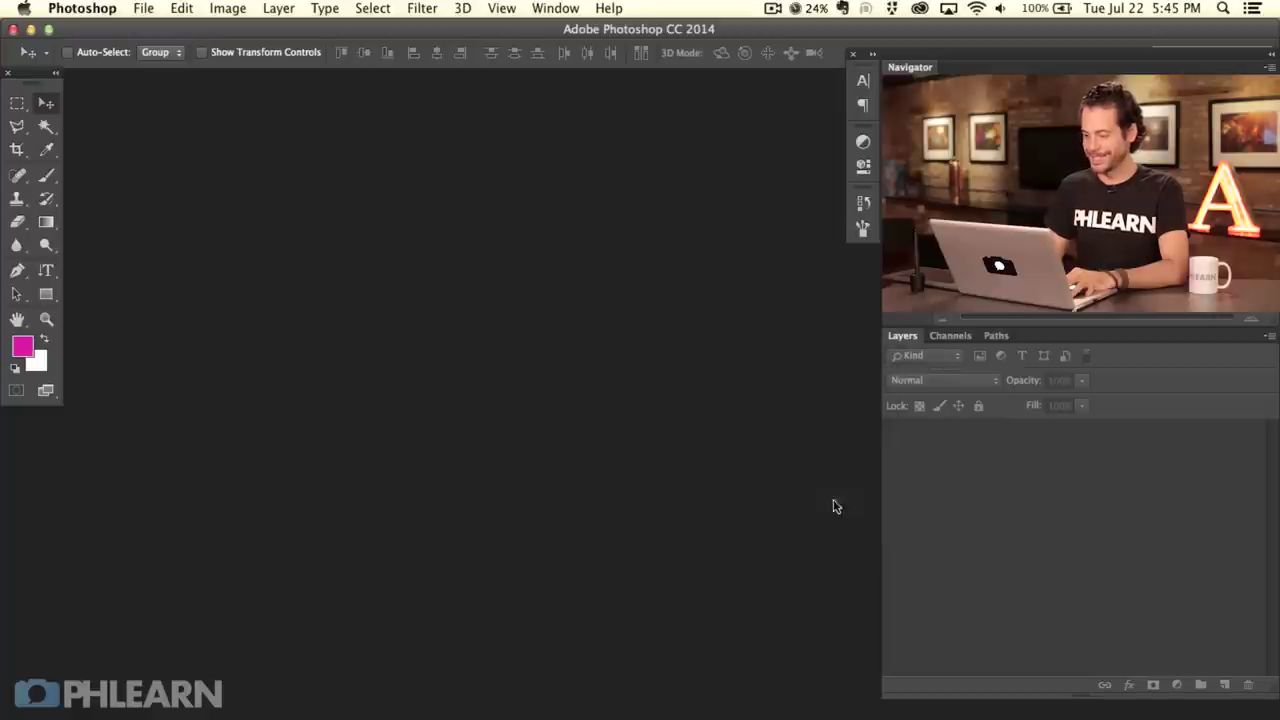
# Show the image in full screen mode with the menu bar, at 25% zoom, with the face and hair in view
pyautogui.press('f')
pyautogui.press('super+plus')
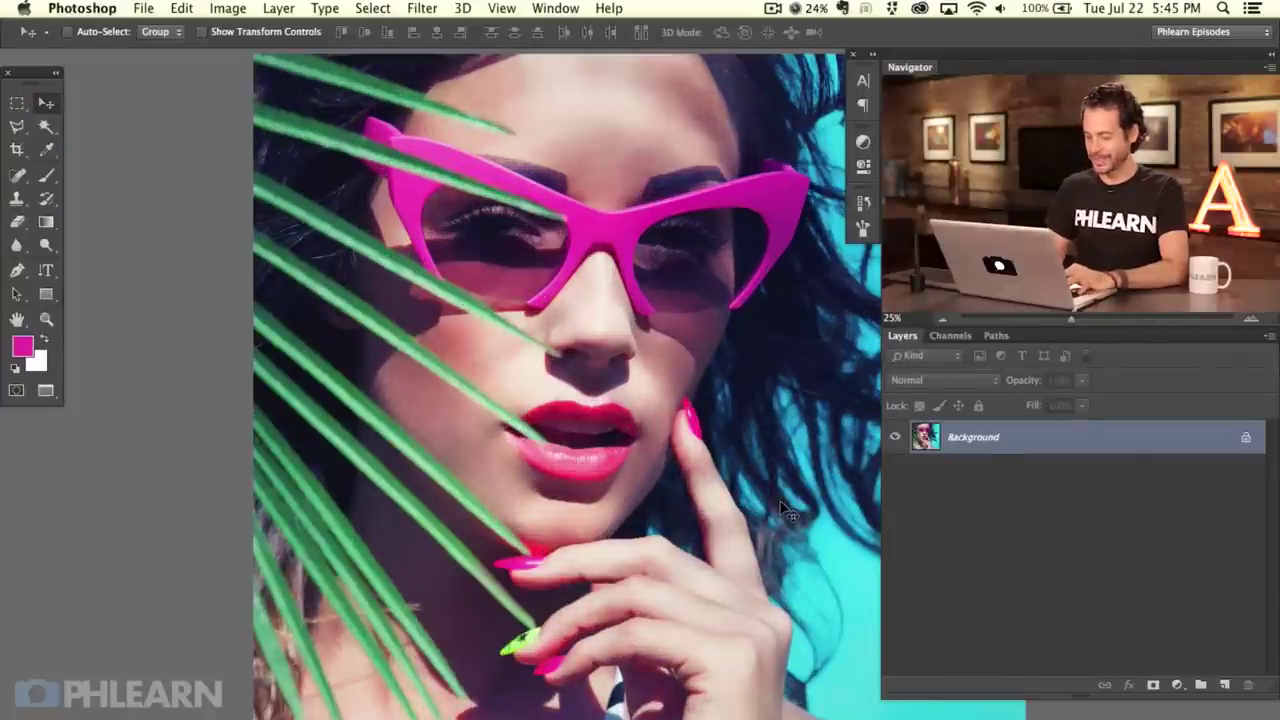
pyautogui.moveTo(632, 465); pyautogui.dragTo(491, 465)
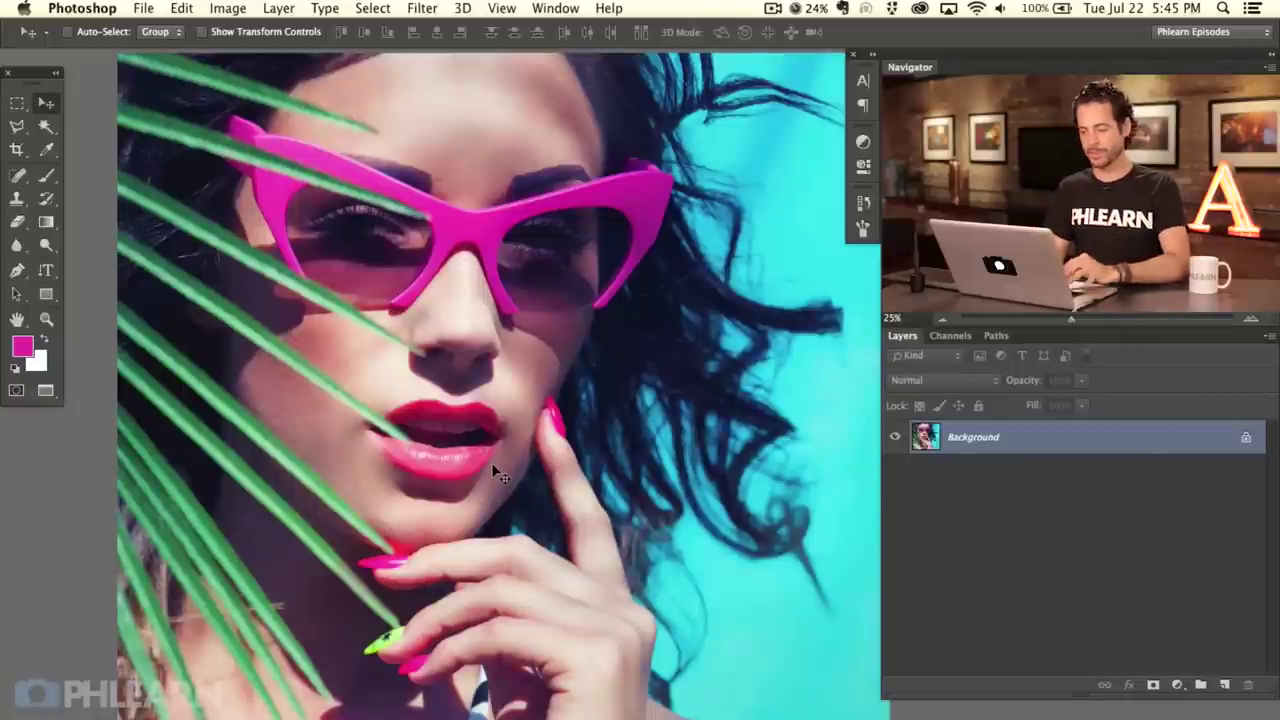
# Open the keyboard shortcuts editor and reposition its dialog so all of its controls are accessible
pyautogui.click(230, 9)
pyautogui.moveTo(237, 32)
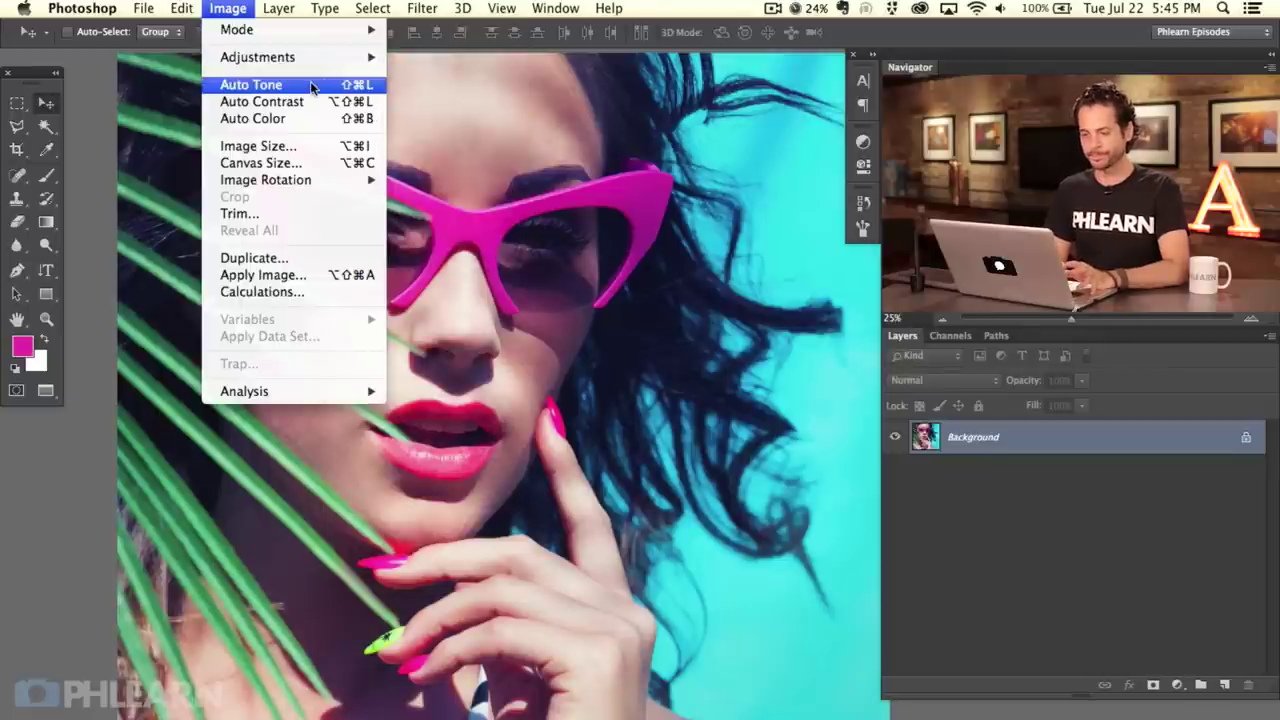
pyautogui.moveTo(378, 10)
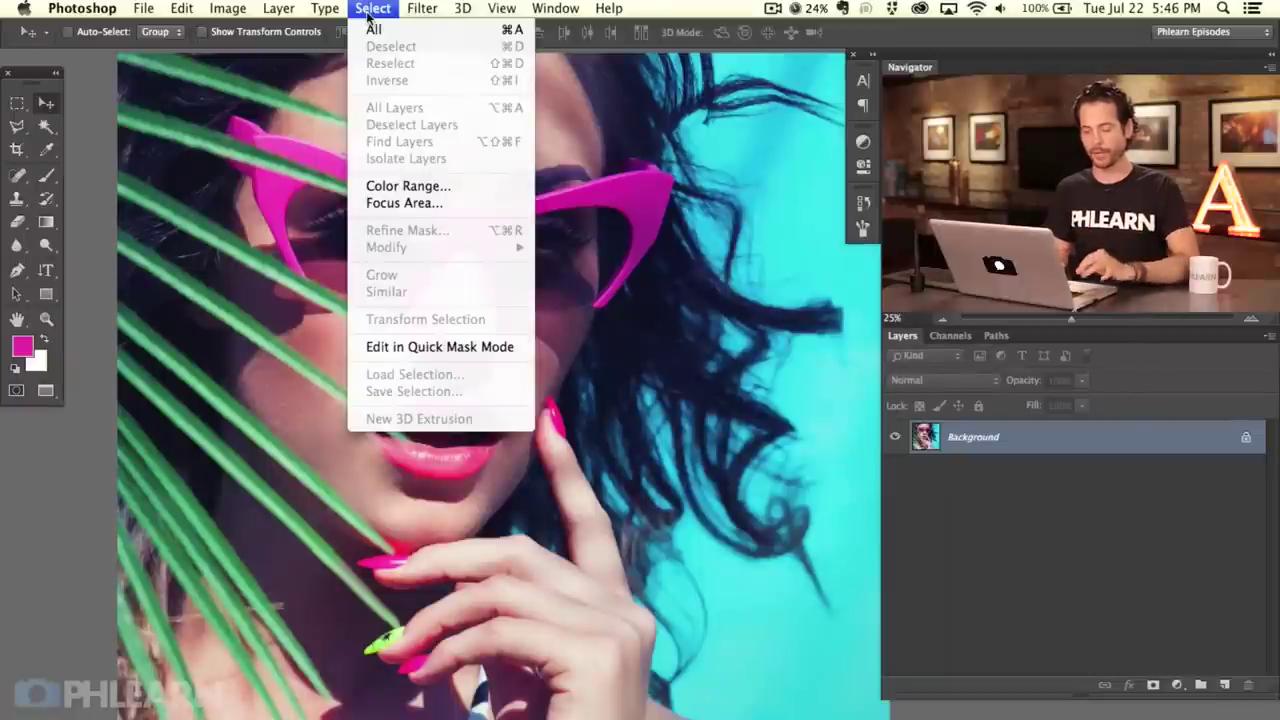
pyautogui.moveTo(186, 12)
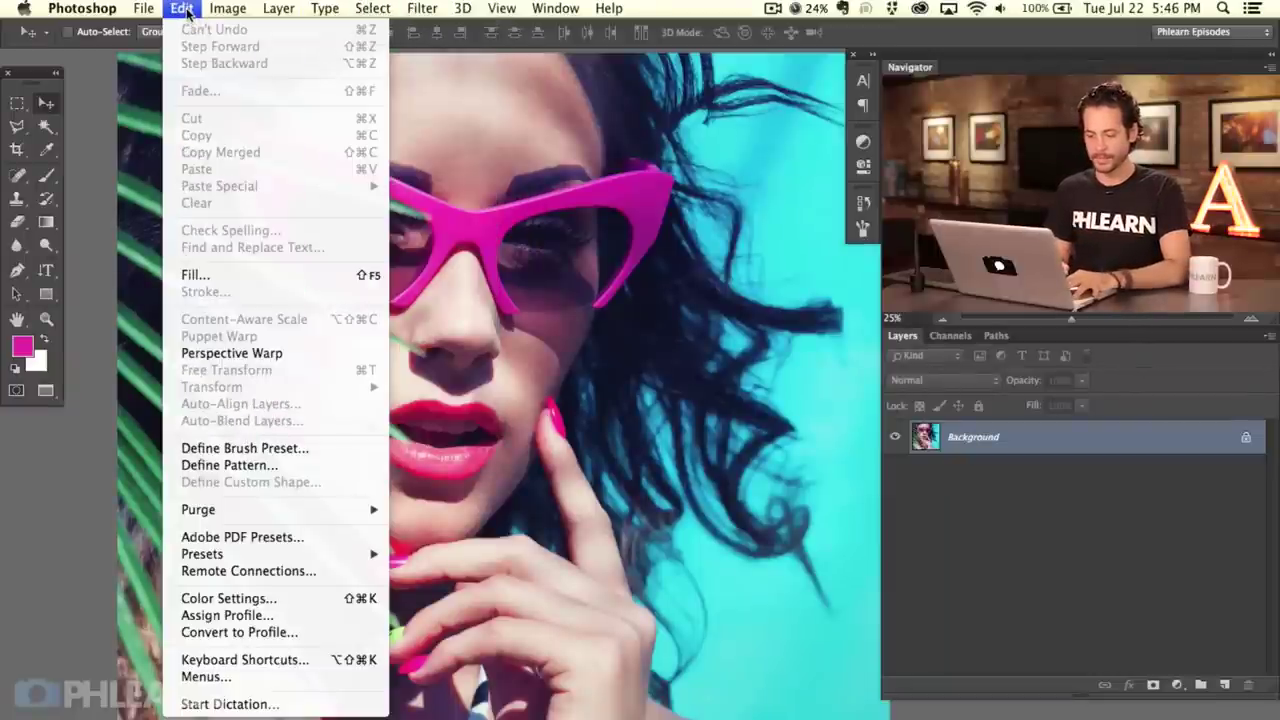
pyautogui.click(279, 664)
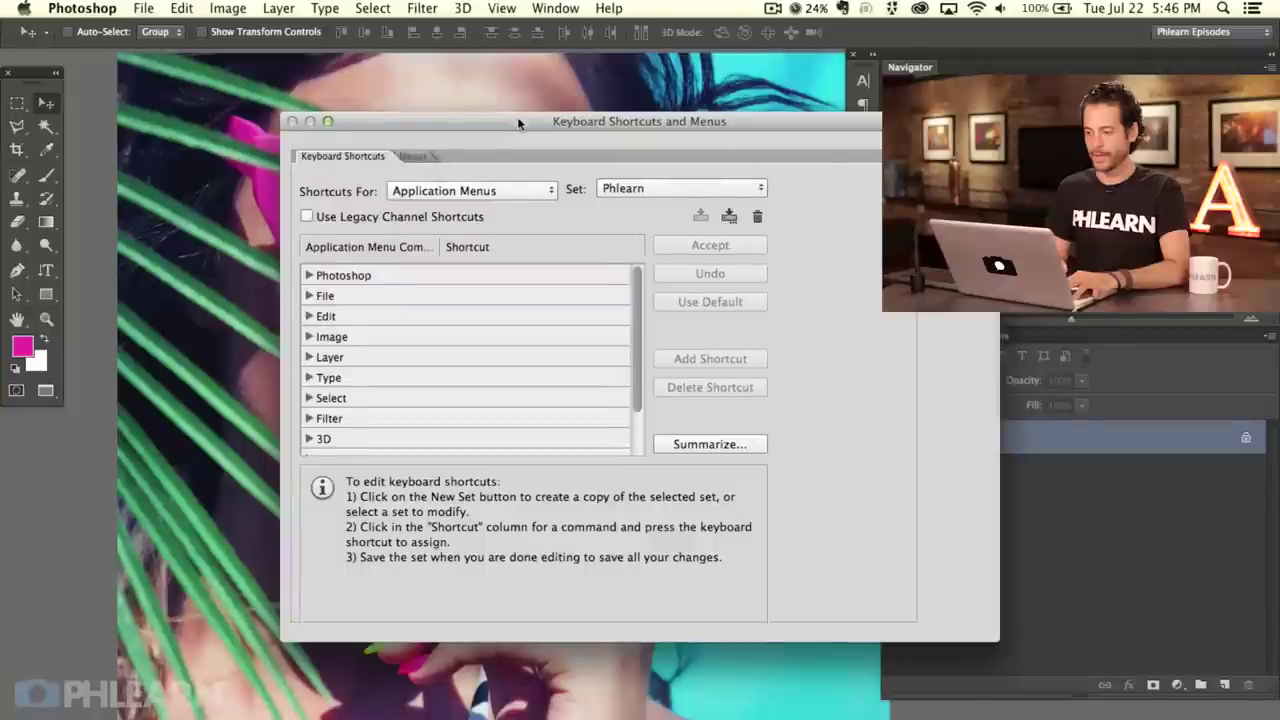
pyautogui.moveTo(519, 120); pyautogui.dragTo(324, 101)
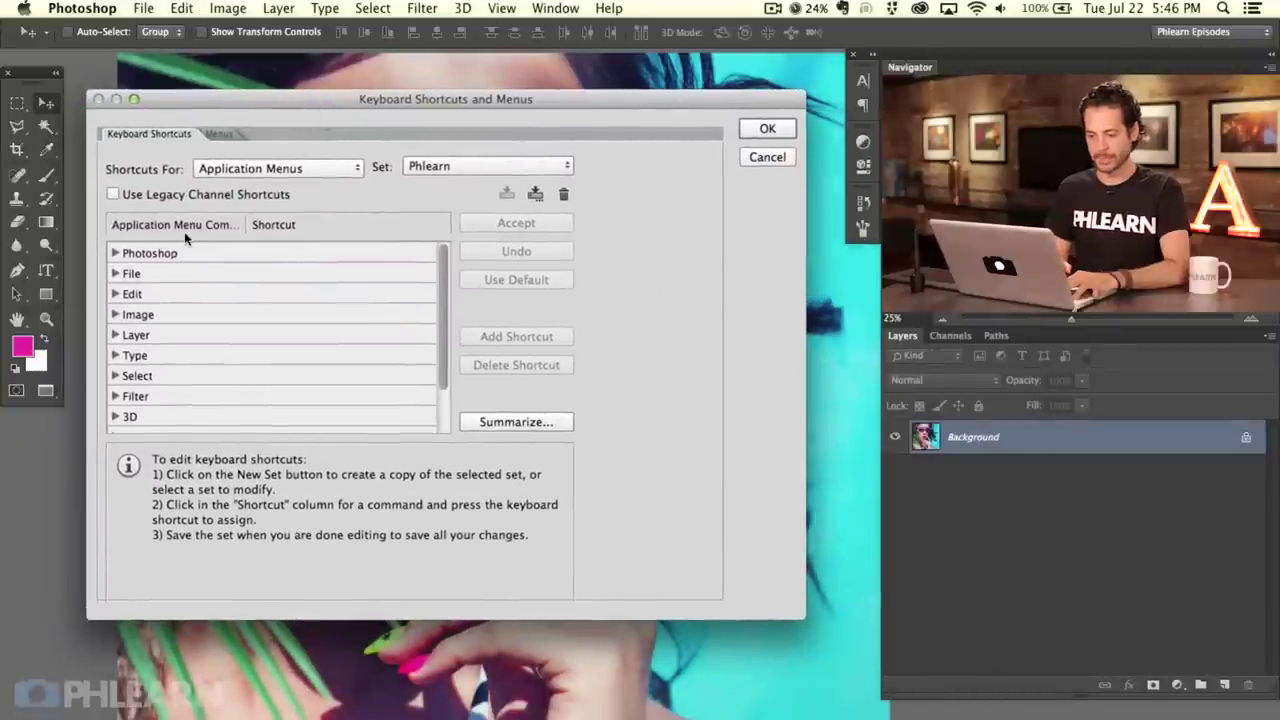
# Examine the shortcuts assigned to the File commands, including the one for Open, and collapse the group again
pyautogui.click(115, 274)
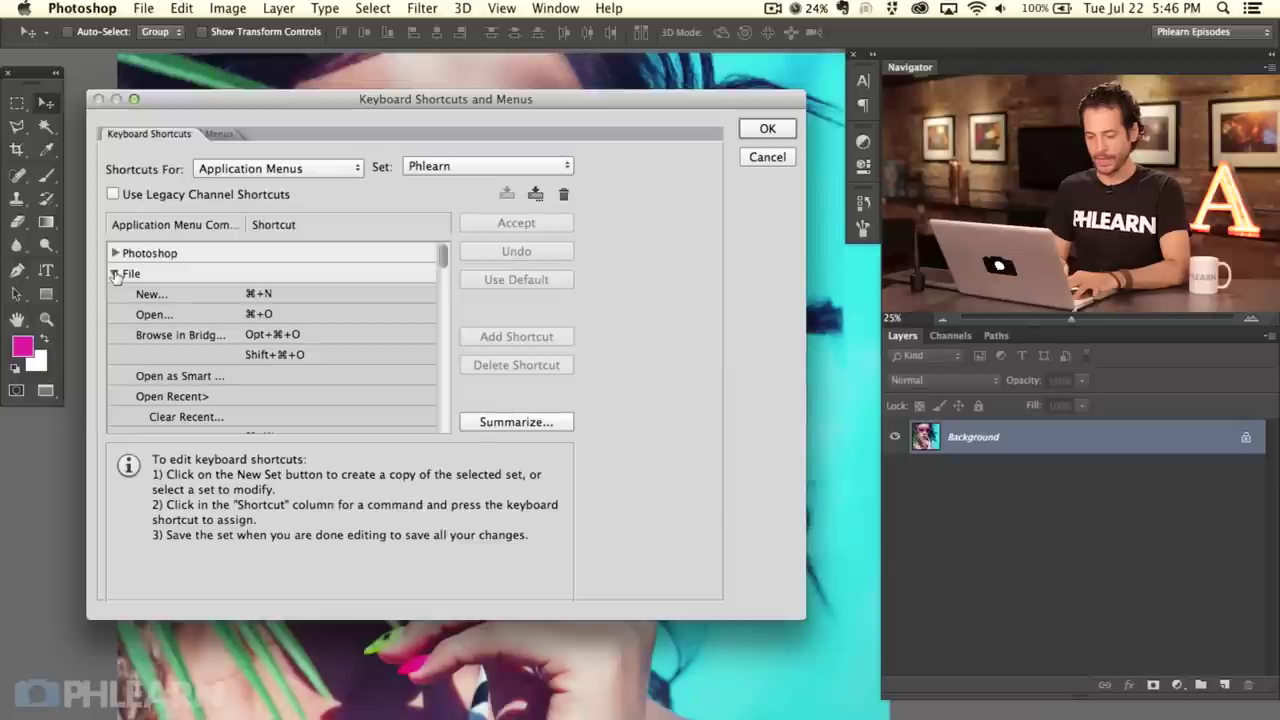
pyautogui.click(145, 9)
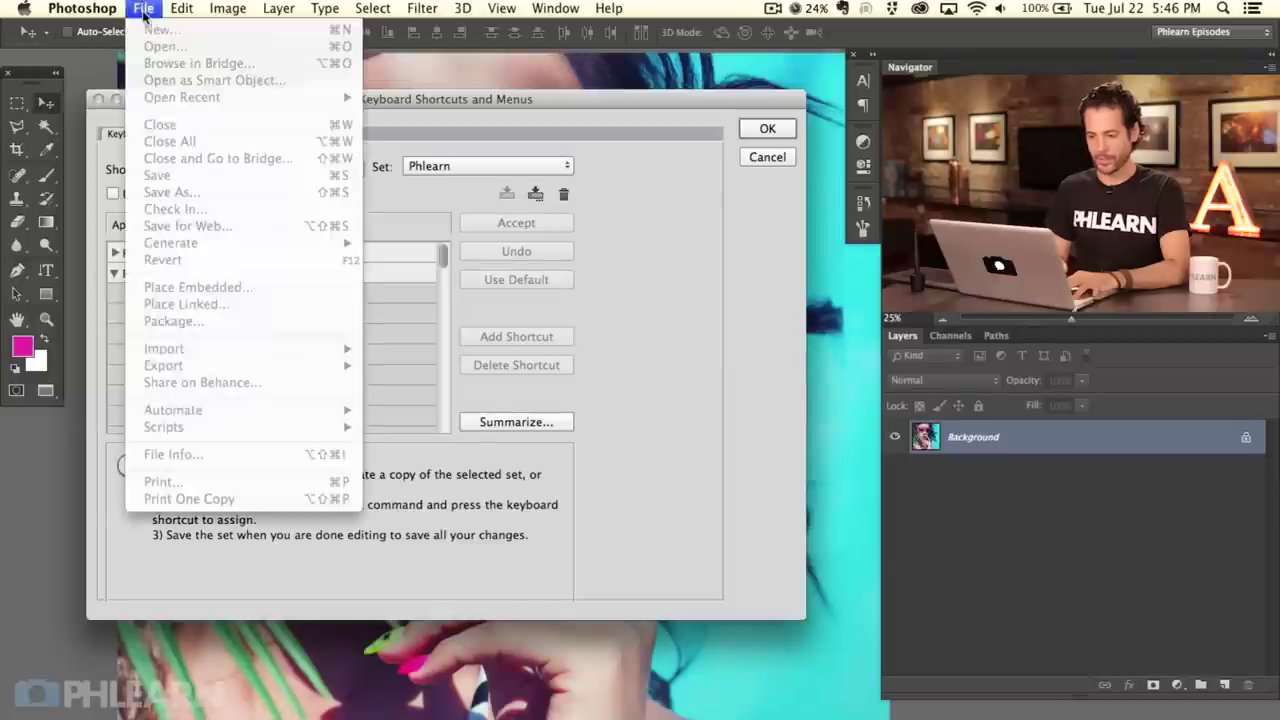
pyautogui.click(446, 100)
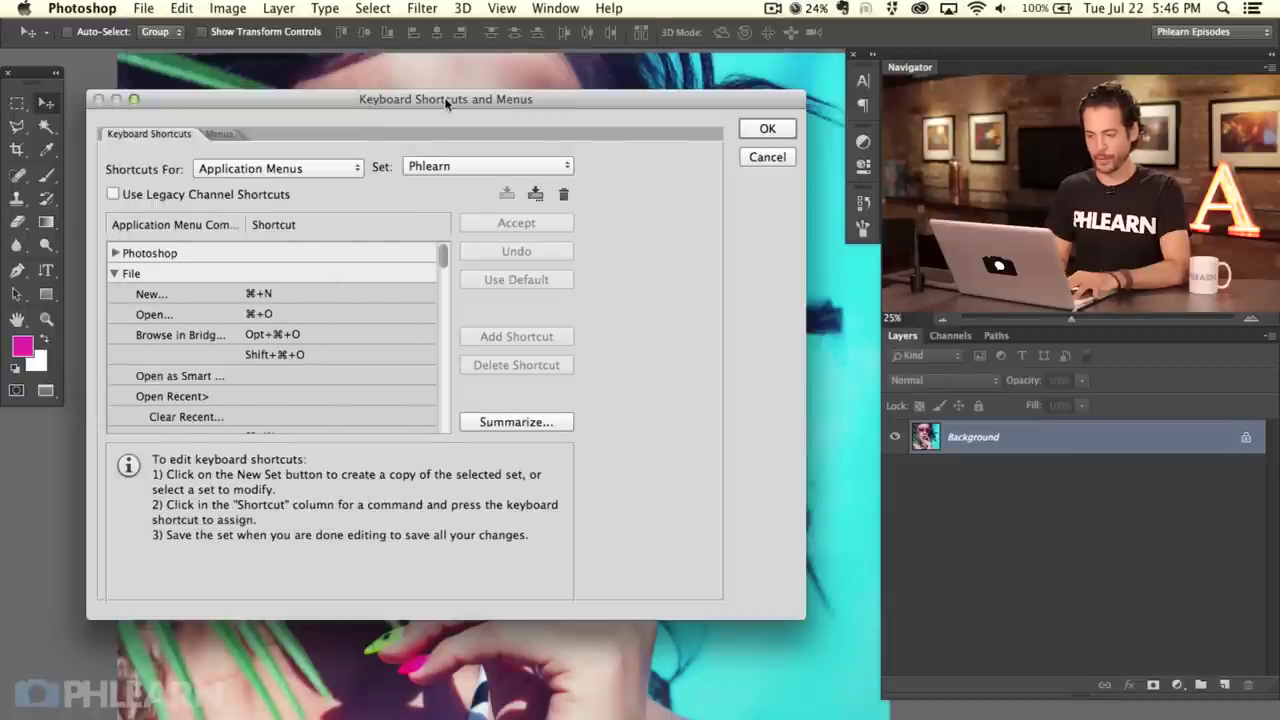
pyautogui.click(266, 316)
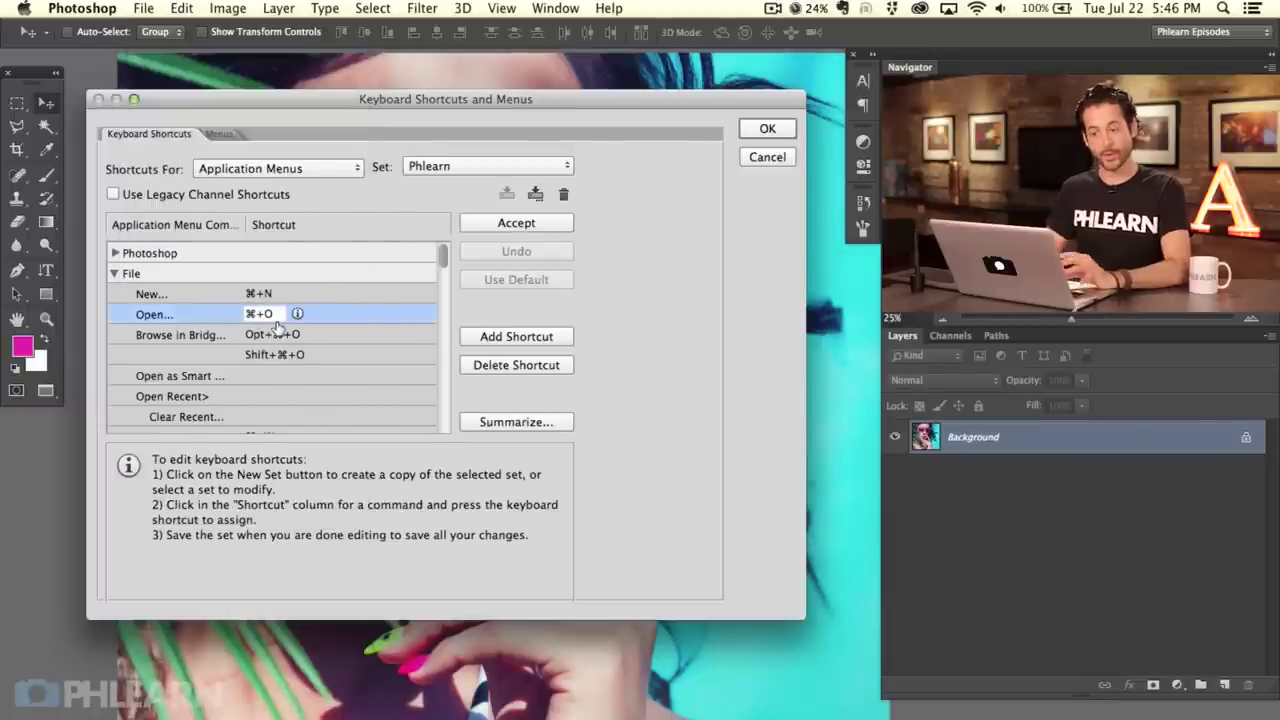
pyautogui.click(116, 274)
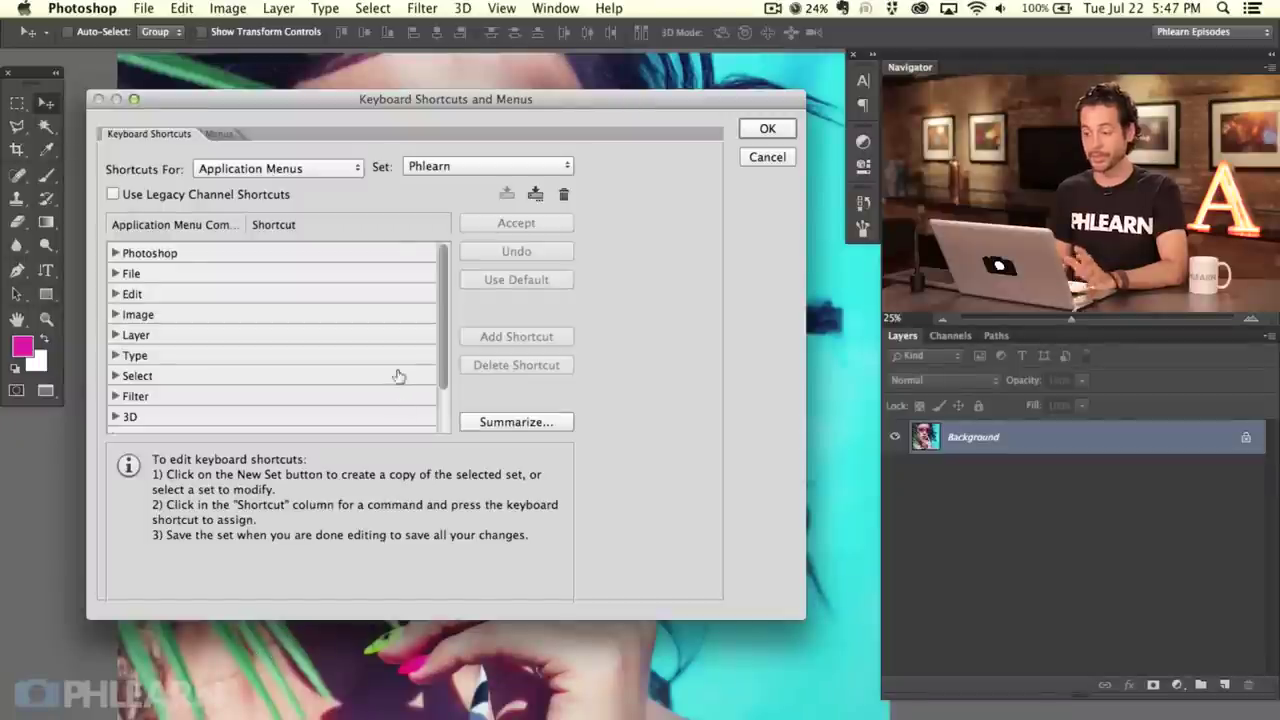
pyautogui.moveTo(443, 101); pyautogui.dragTo(449, 102)
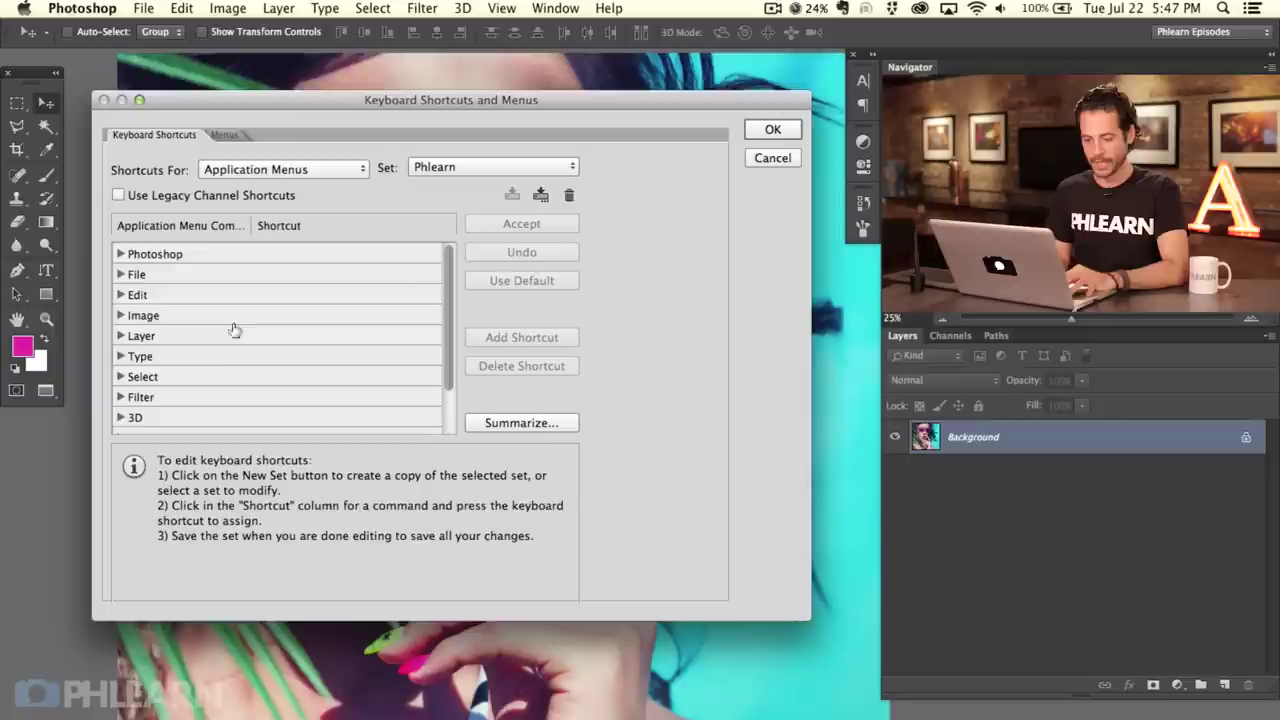
# Assign Opt+Shift+⌘+G as the shortcut for the Gaussian Blur filter in the Phlearn set and save the shortcut settings
pyautogui.click(119, 398)
pyautogui.scroll(-3, 215, 375)
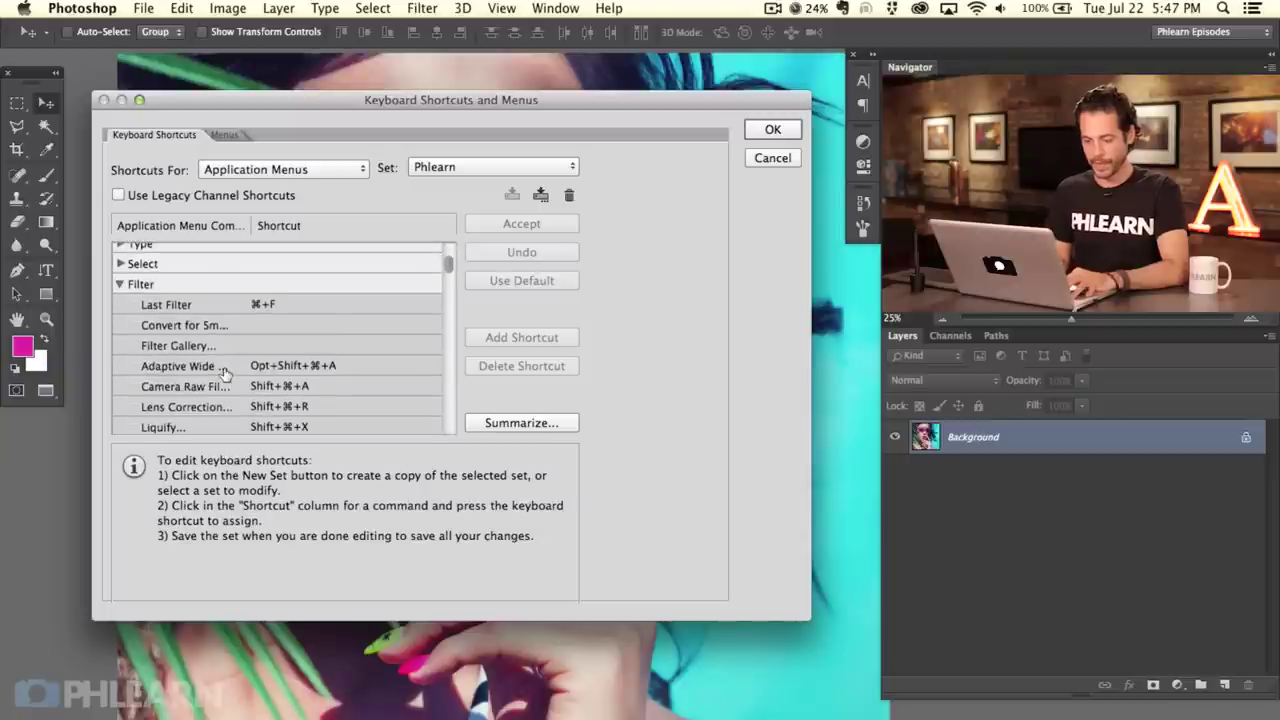
pyautogui.scroll(-3, 225, 373)
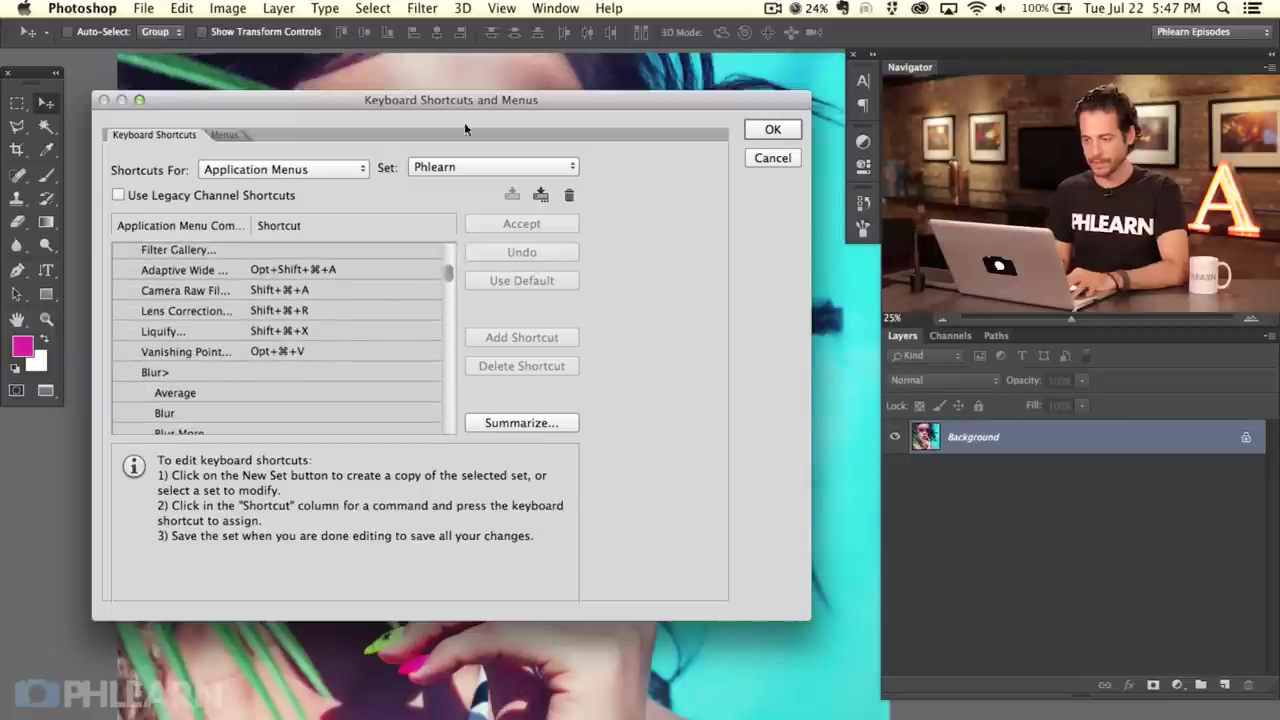
pyautogui.scroll(-2, 292, 314)
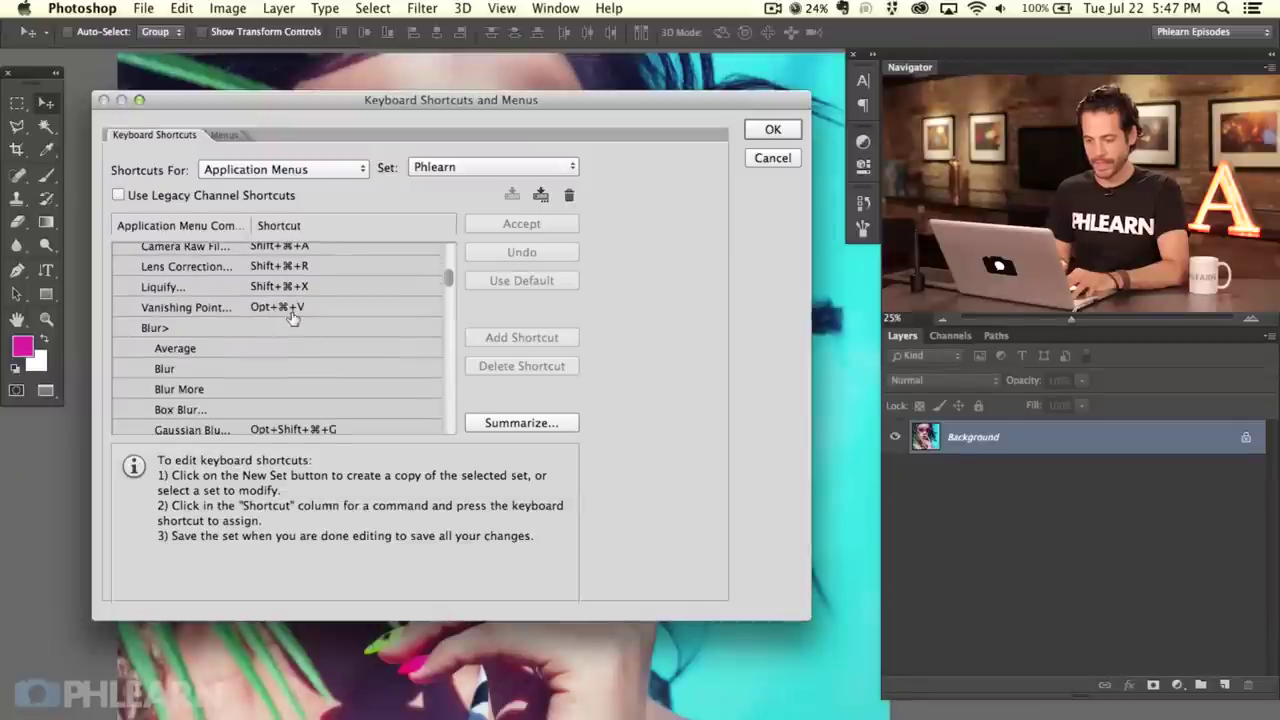
pyautogui.scroll(-2, 268, 368)
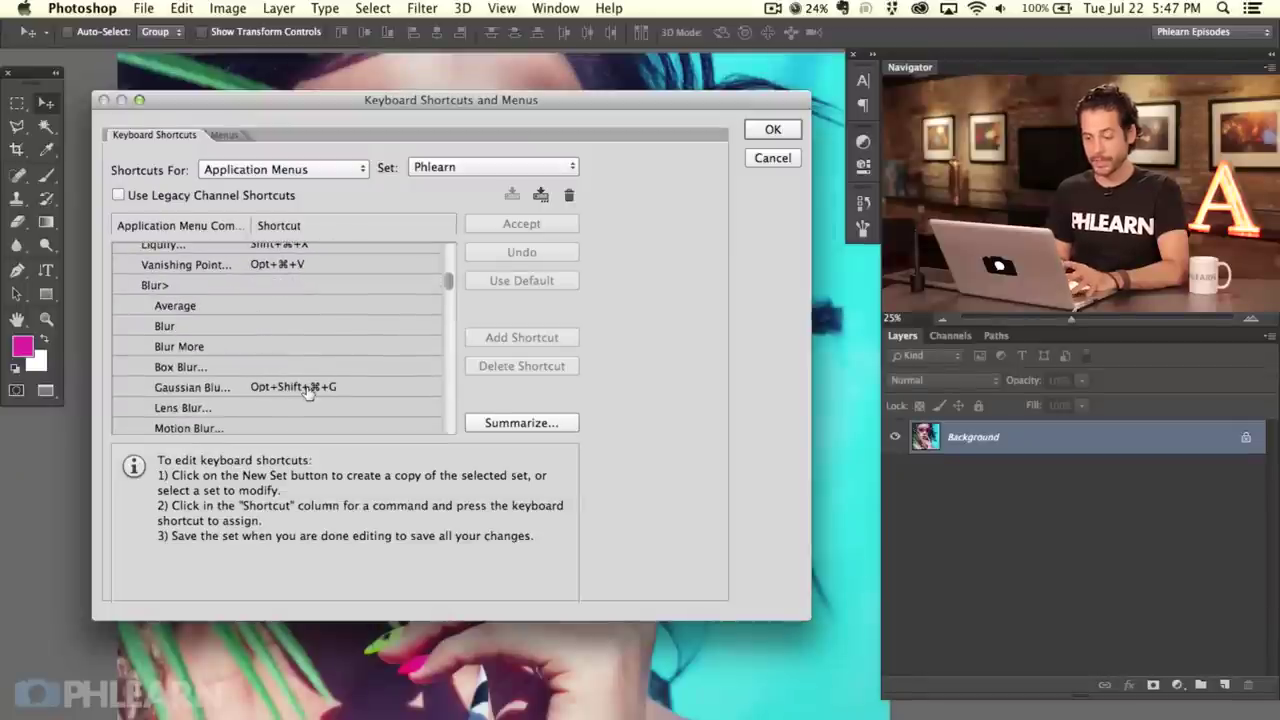
pyautogui.click(306, 388)
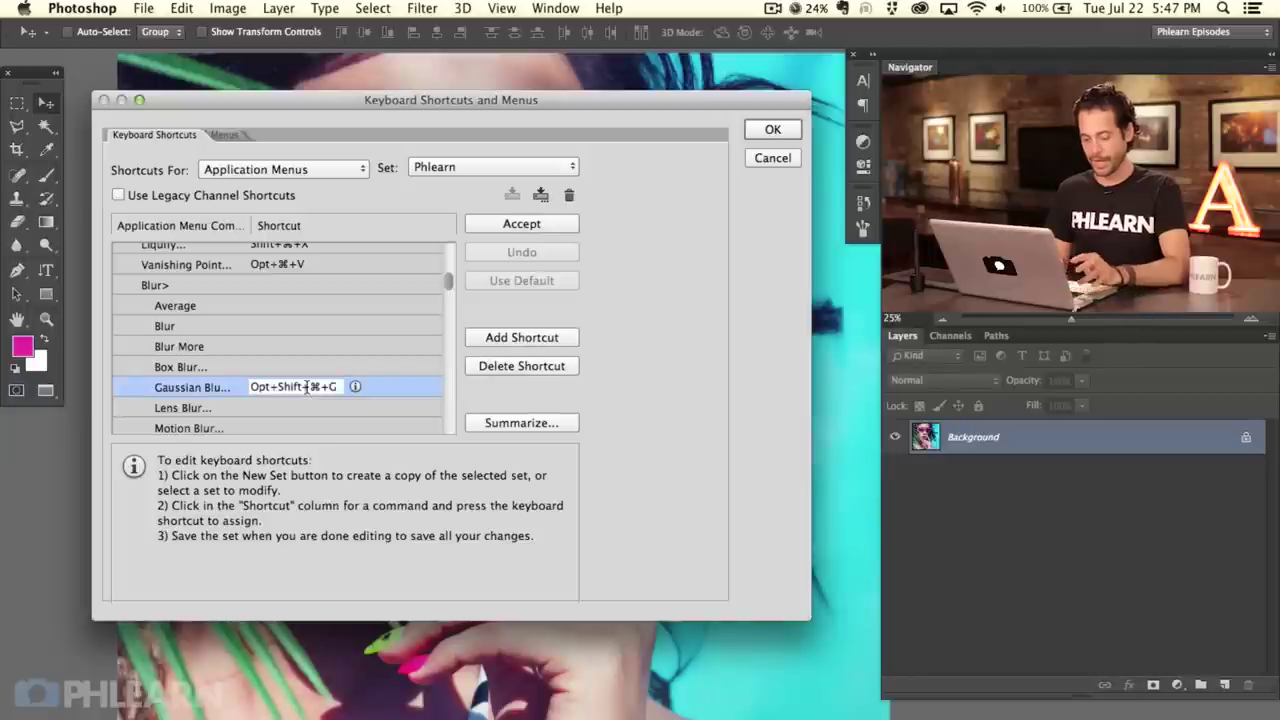
pyautogui.press('alt')
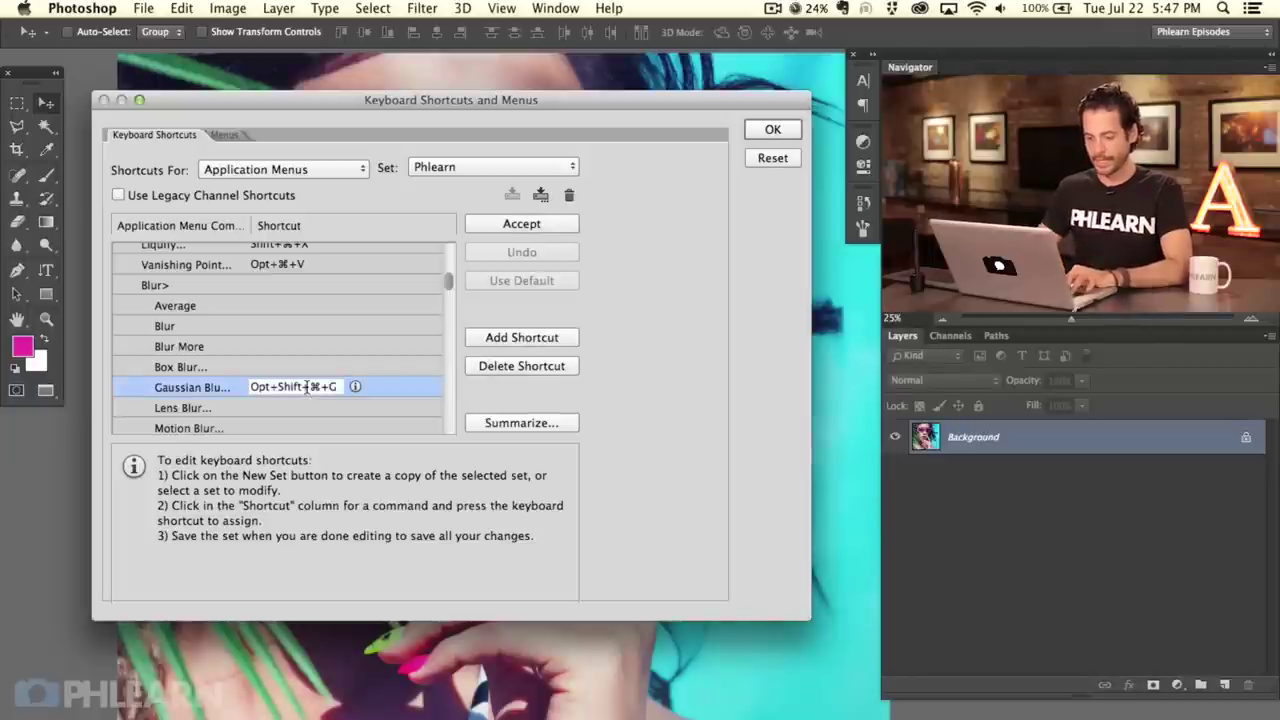
pyautogui.click(511, 225)
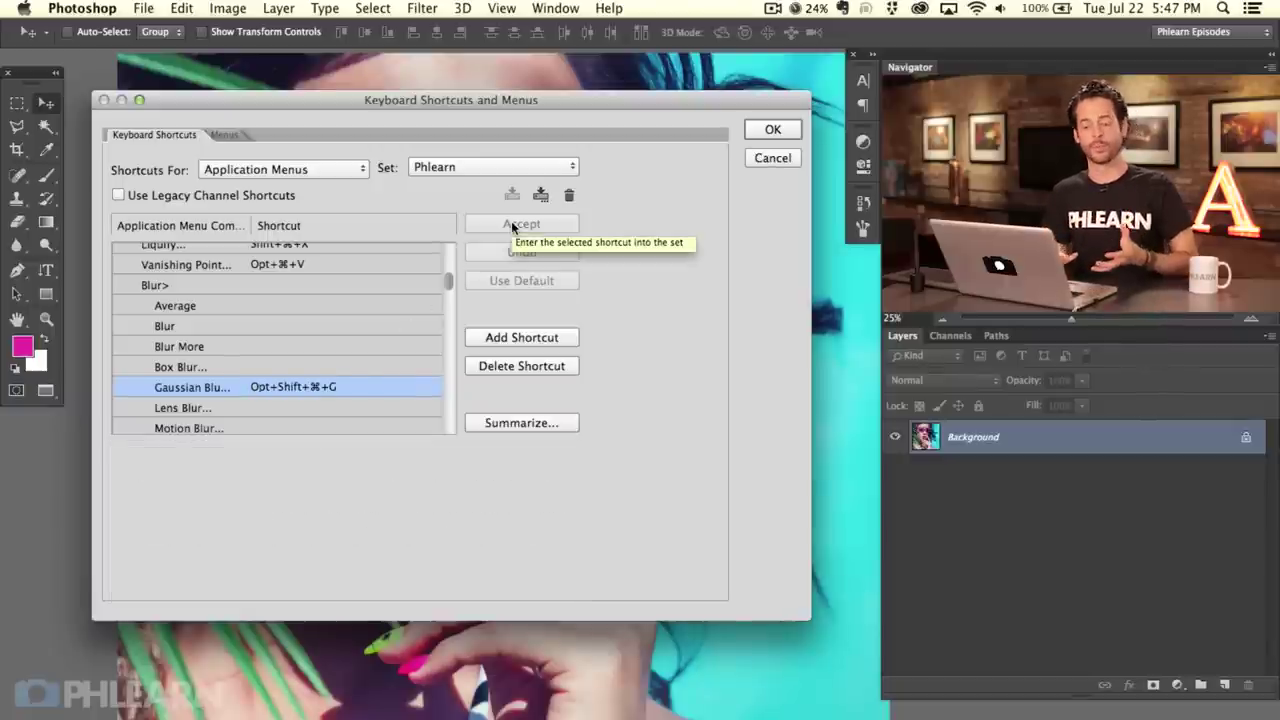
pyautogui.click(758, 131)
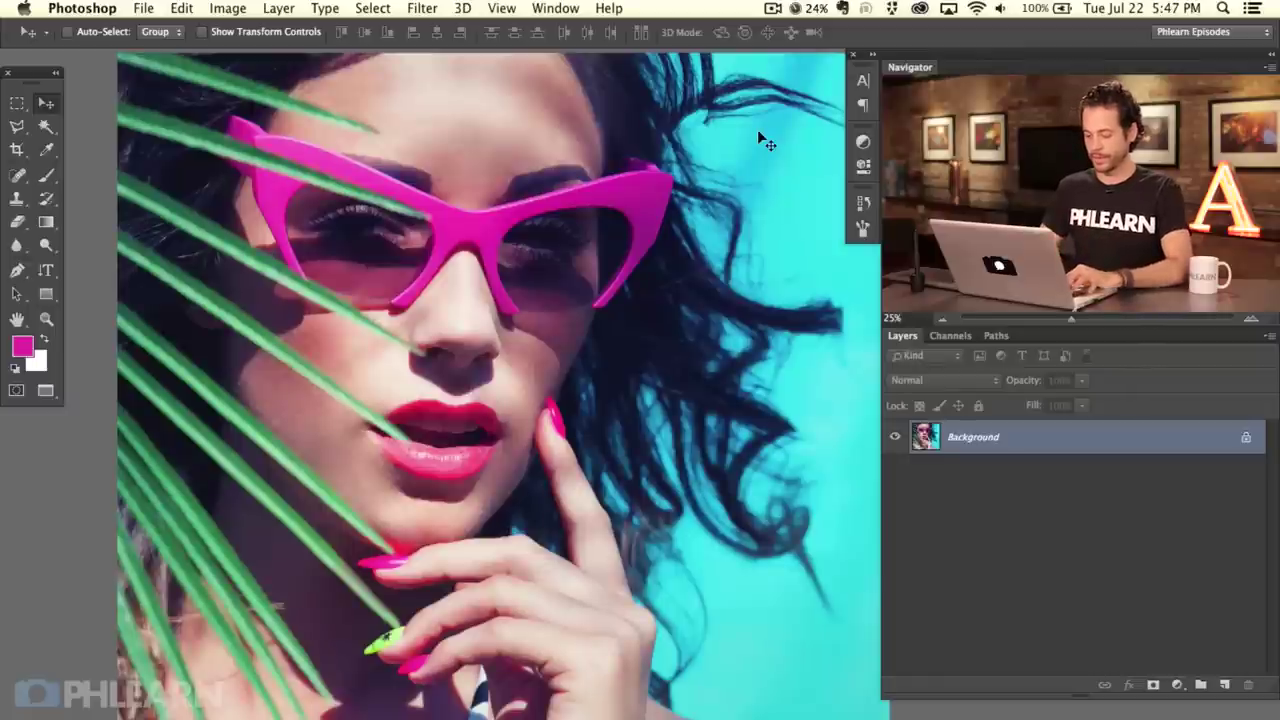
# Preview a Gaussian Blur with a radius of 85.4 pixels on the Background layer without applying it
pyautogui.press('super+shift+g')
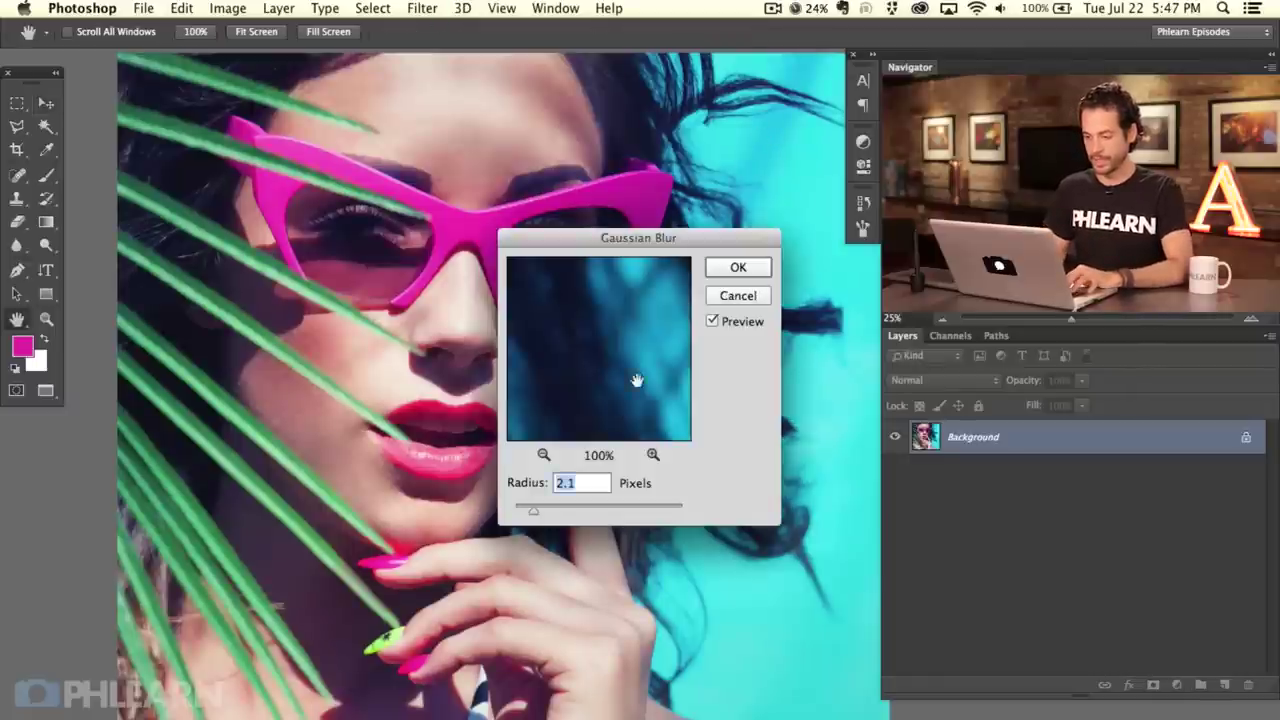
pyautogui.moveTo(576, 501); pyautogui.dragTo(617, 506)
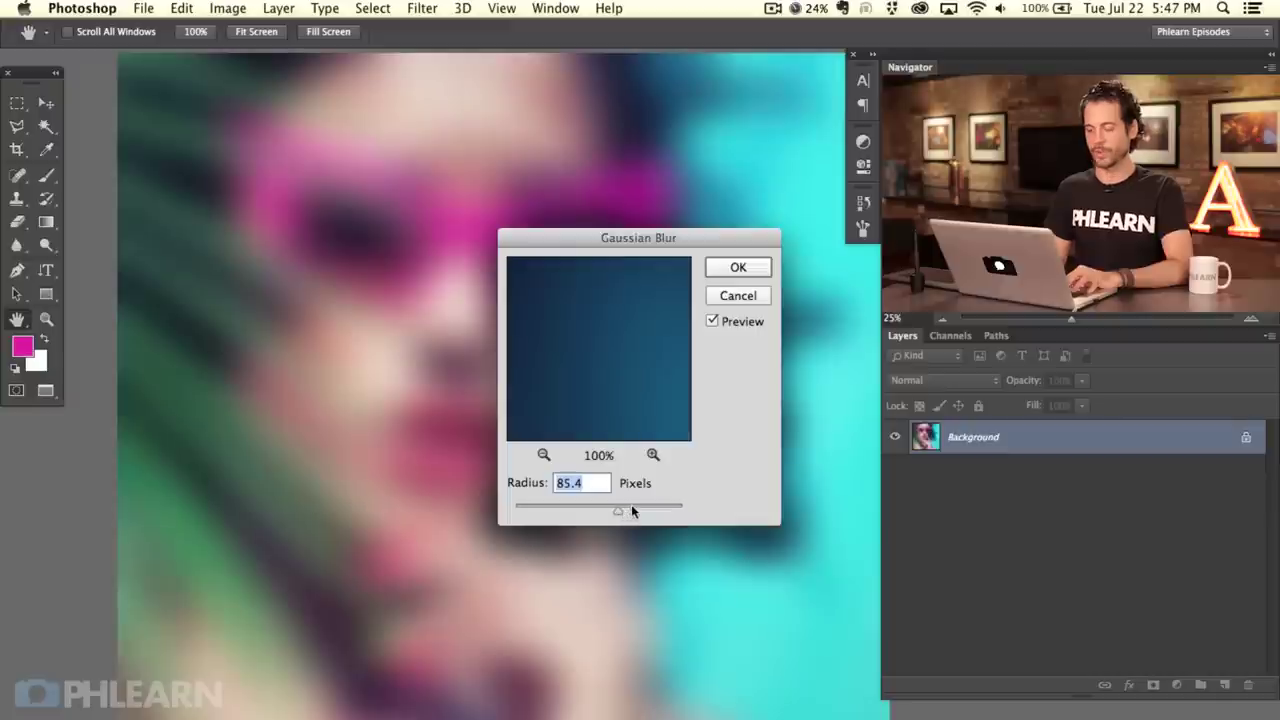
pyautogui.click(738, 296)
pyautogui.press('v')
pyautogui.moveTo(657, 337); pyautogui.dragTo(634, 346)
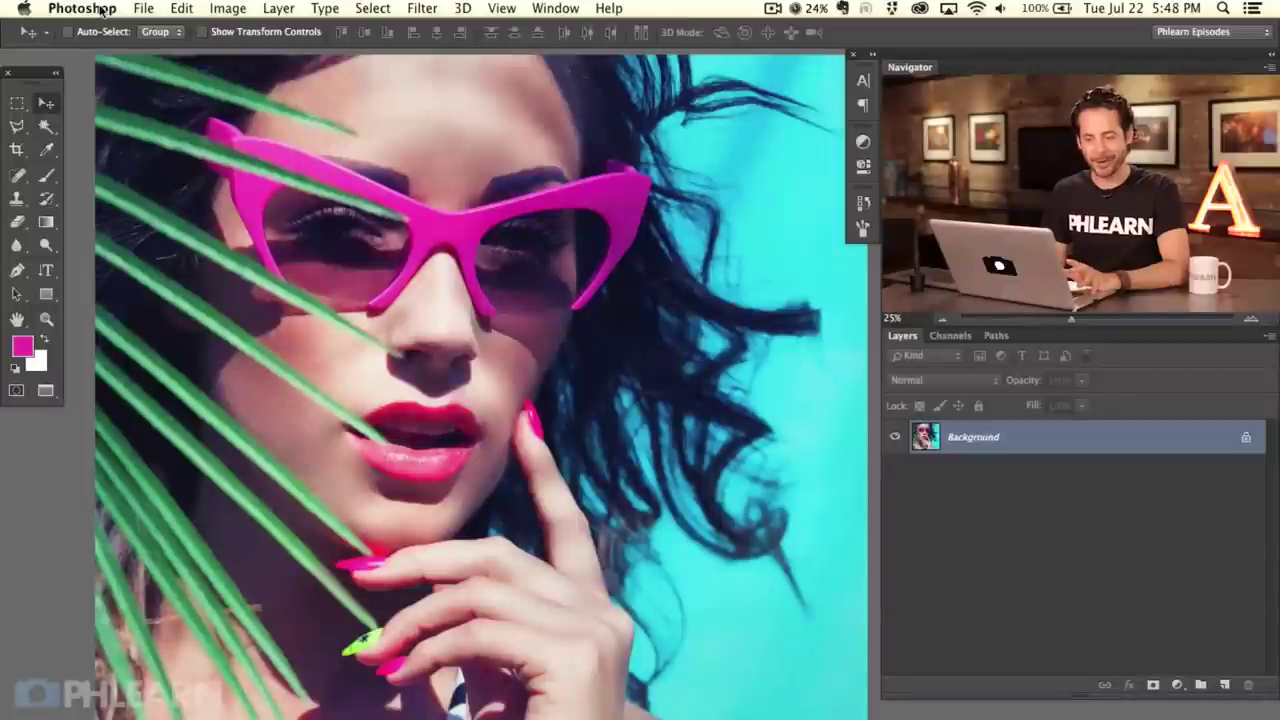
# Open the General preferences and reposition the dialog so its controls are accessible
pyautogui.click(101, 10)
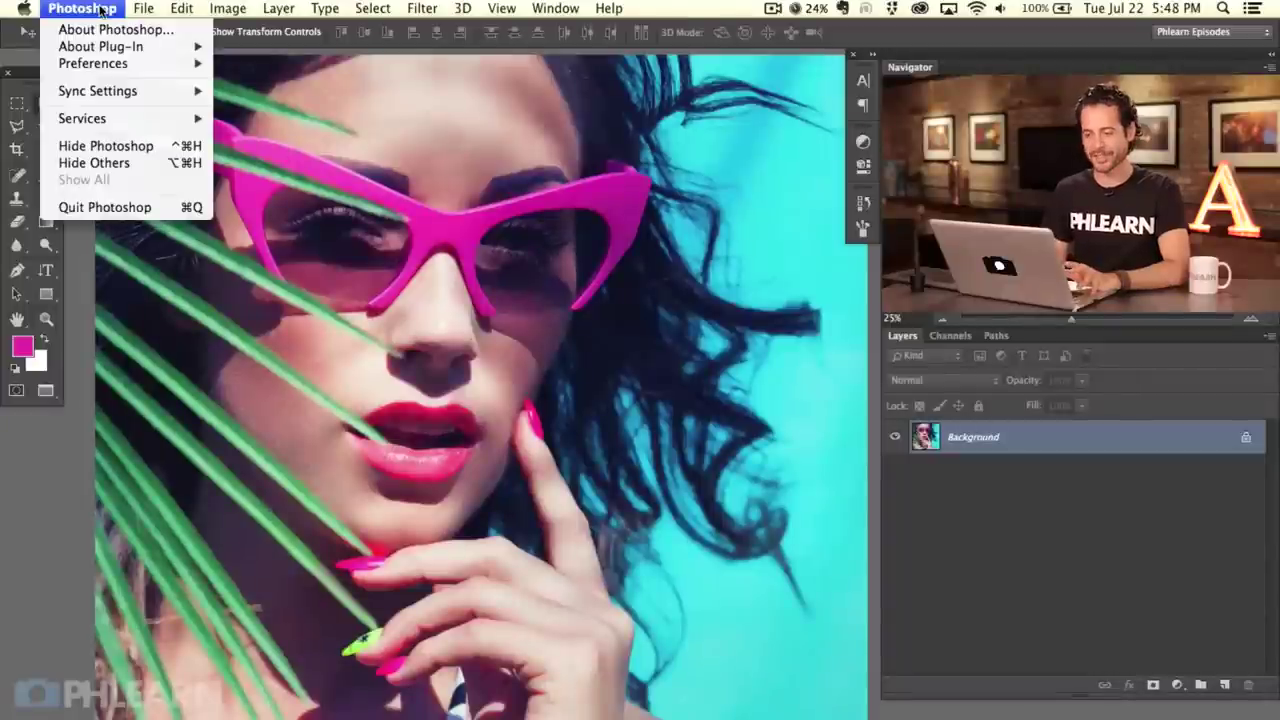
pyautogui.moveTo(160, 63)
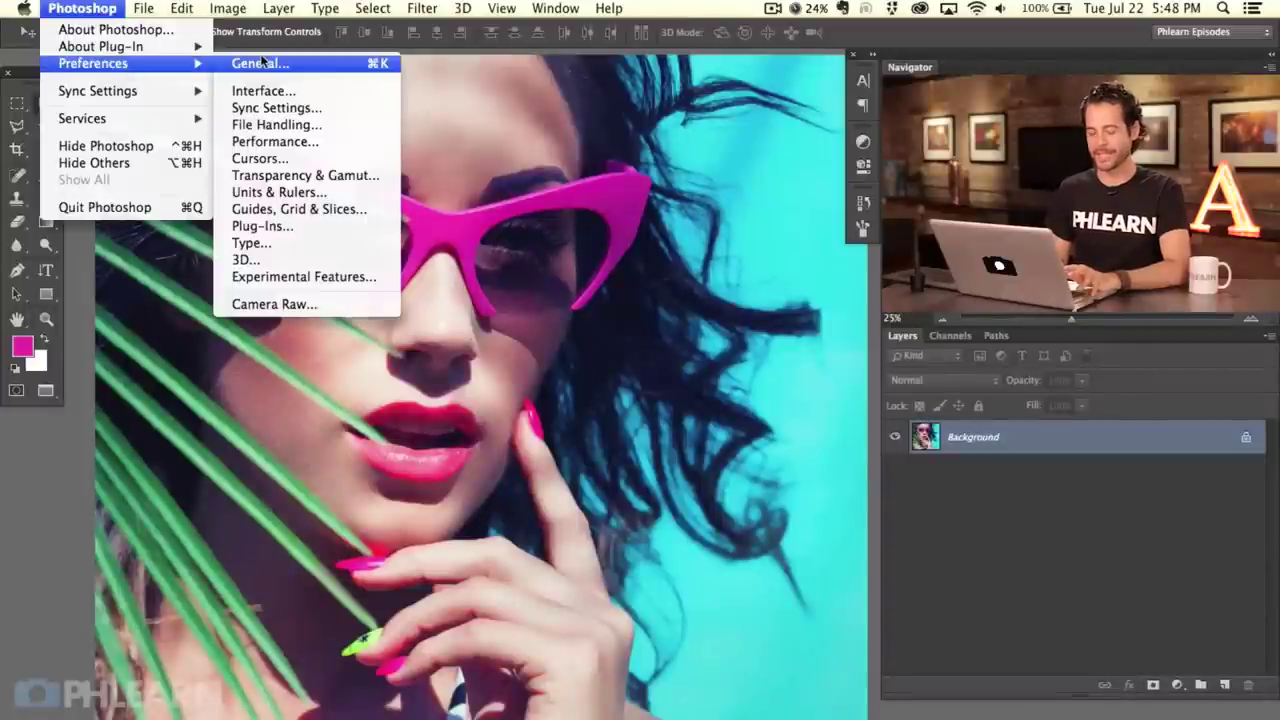
pyautogui.click(261, 63)
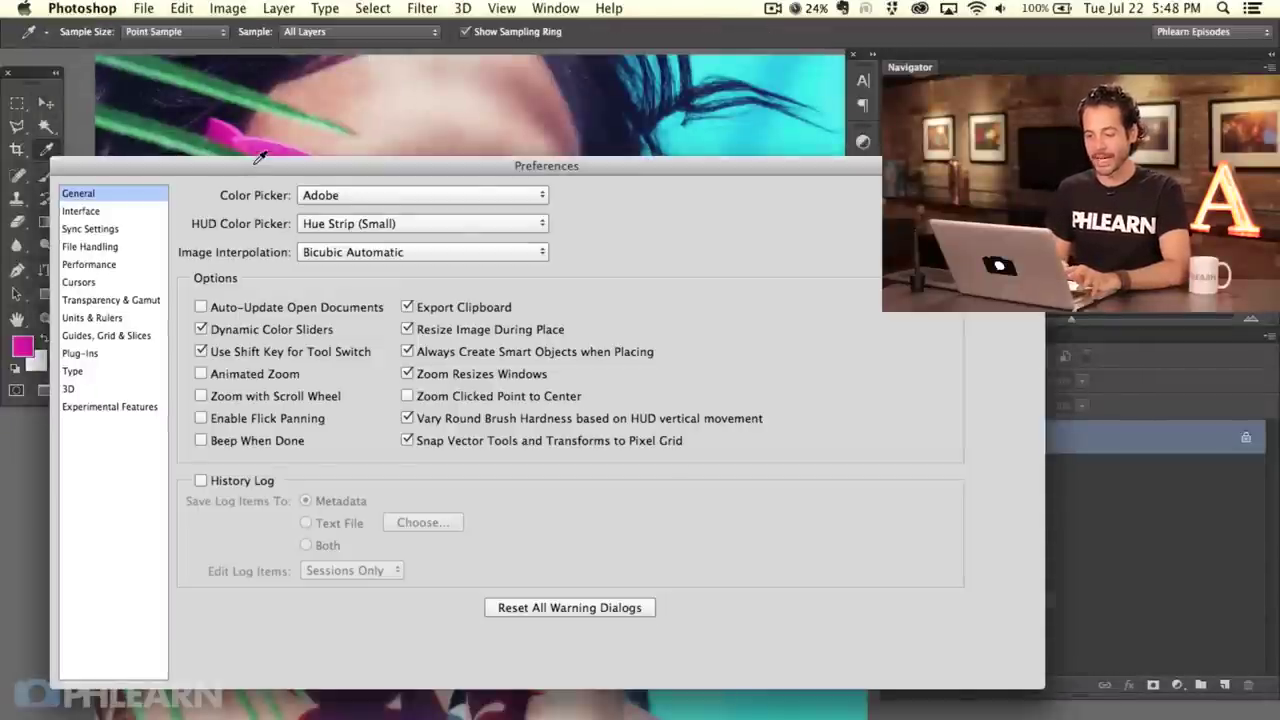
pyautogui.moveTo(260, 157); pyautogui.dragTo(232, 240)
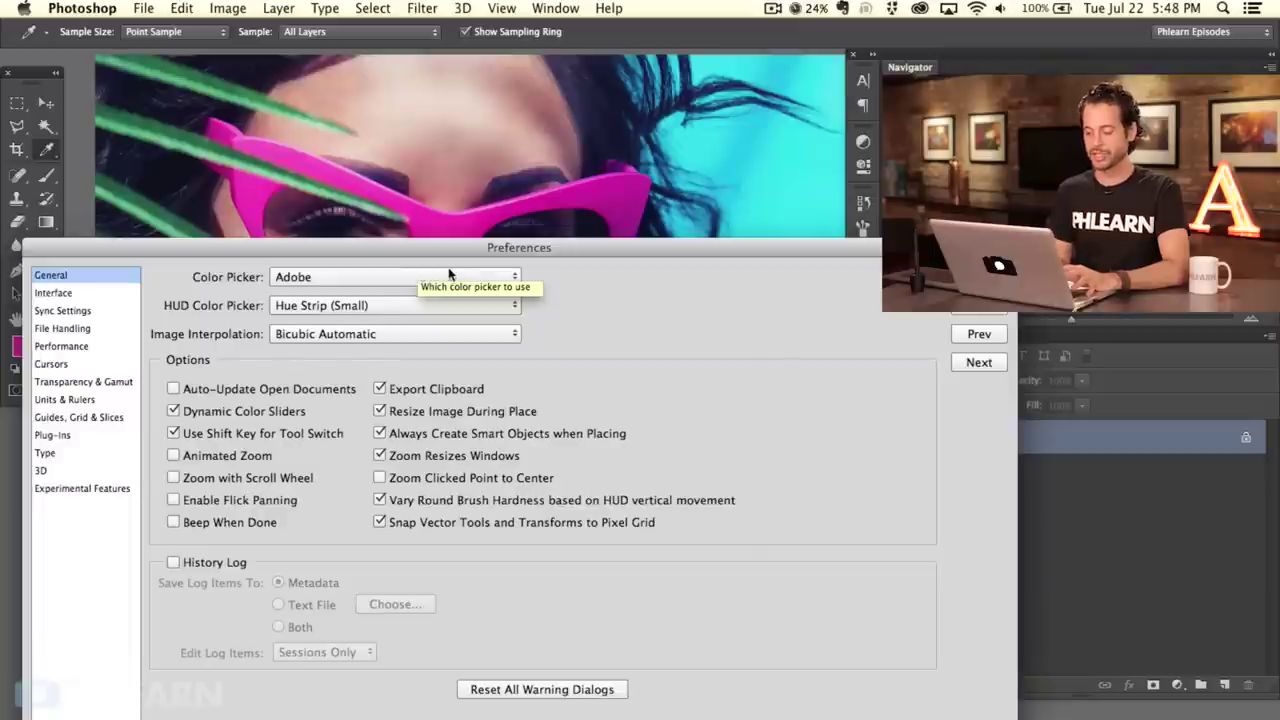
# Examine the Interface preferences, including the border options for Standard Screen Mode and Full Screen with Menus
pyautogui.click(105, 294)
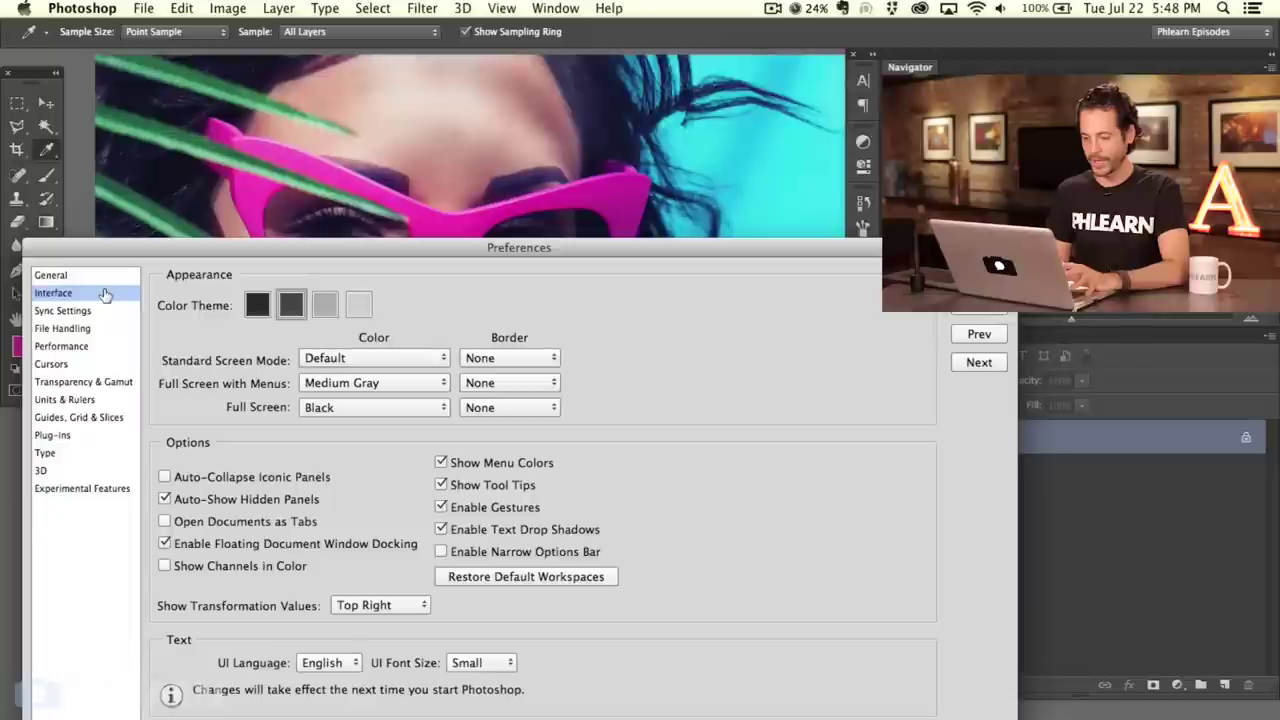
pyautogui.click(534, 362)
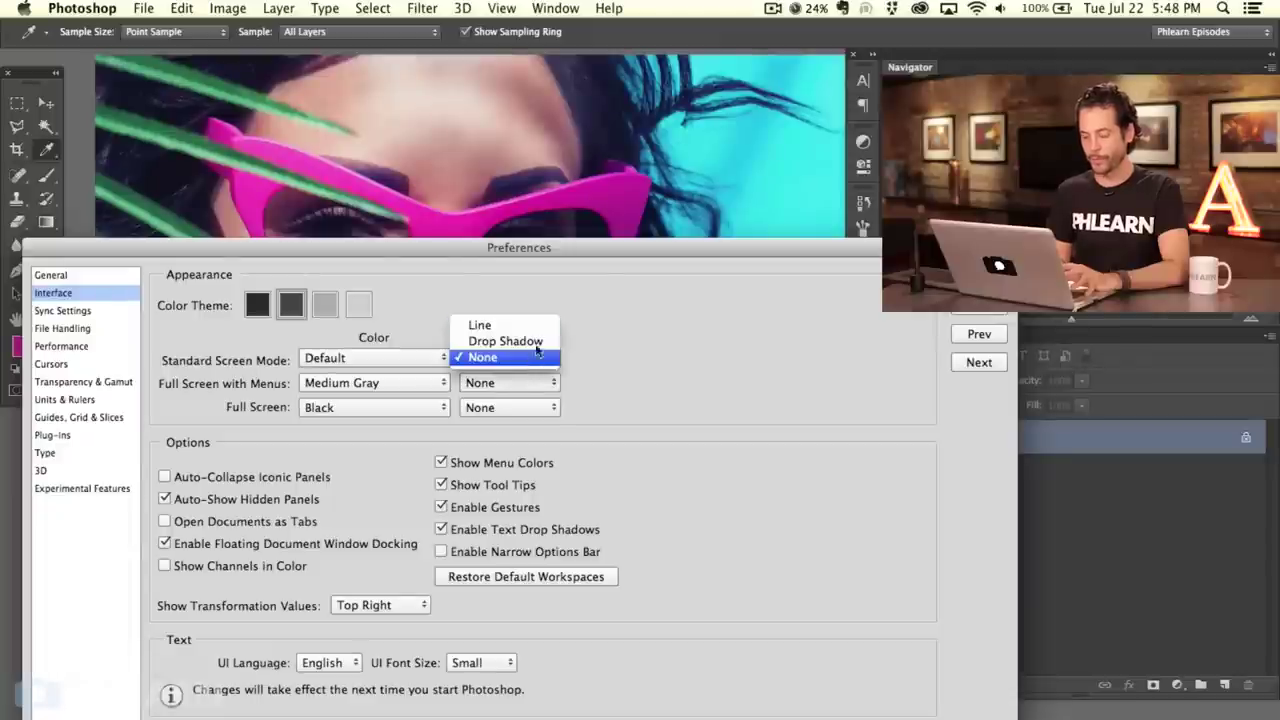
pyautogui.click(577, 378)
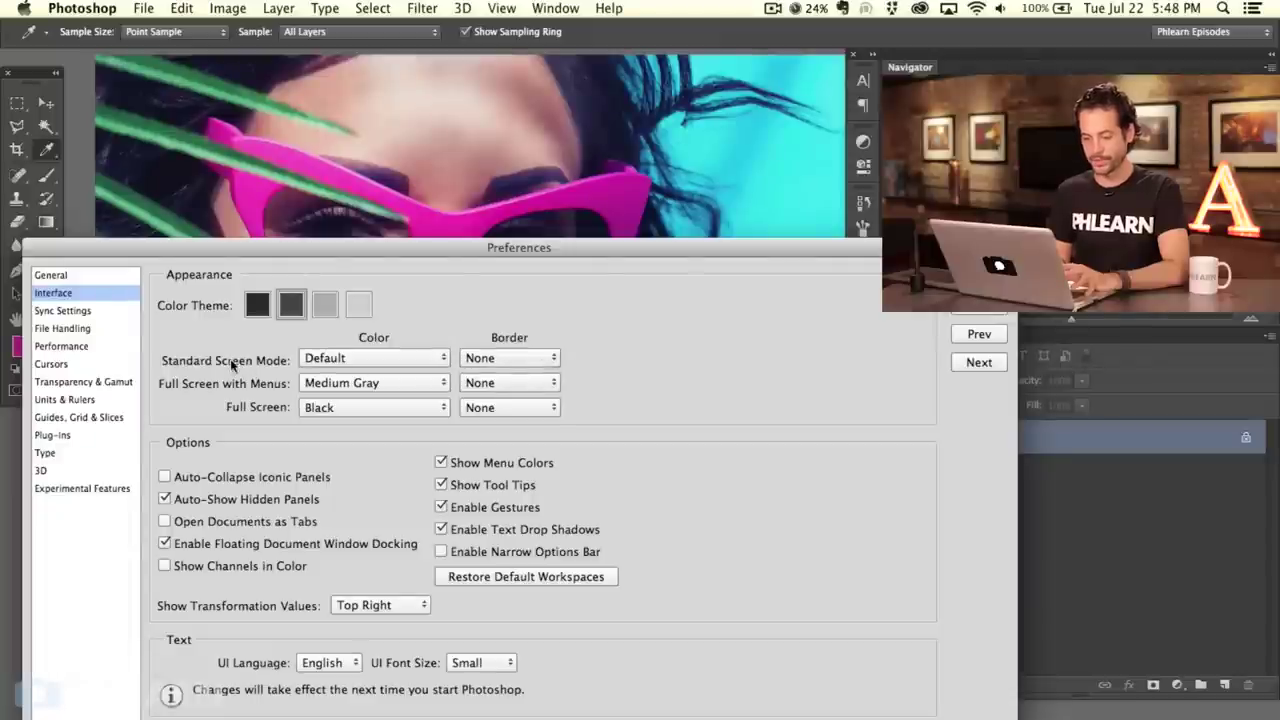
pyautogui.click(516, 386)
pyautogui.click(588, 384)
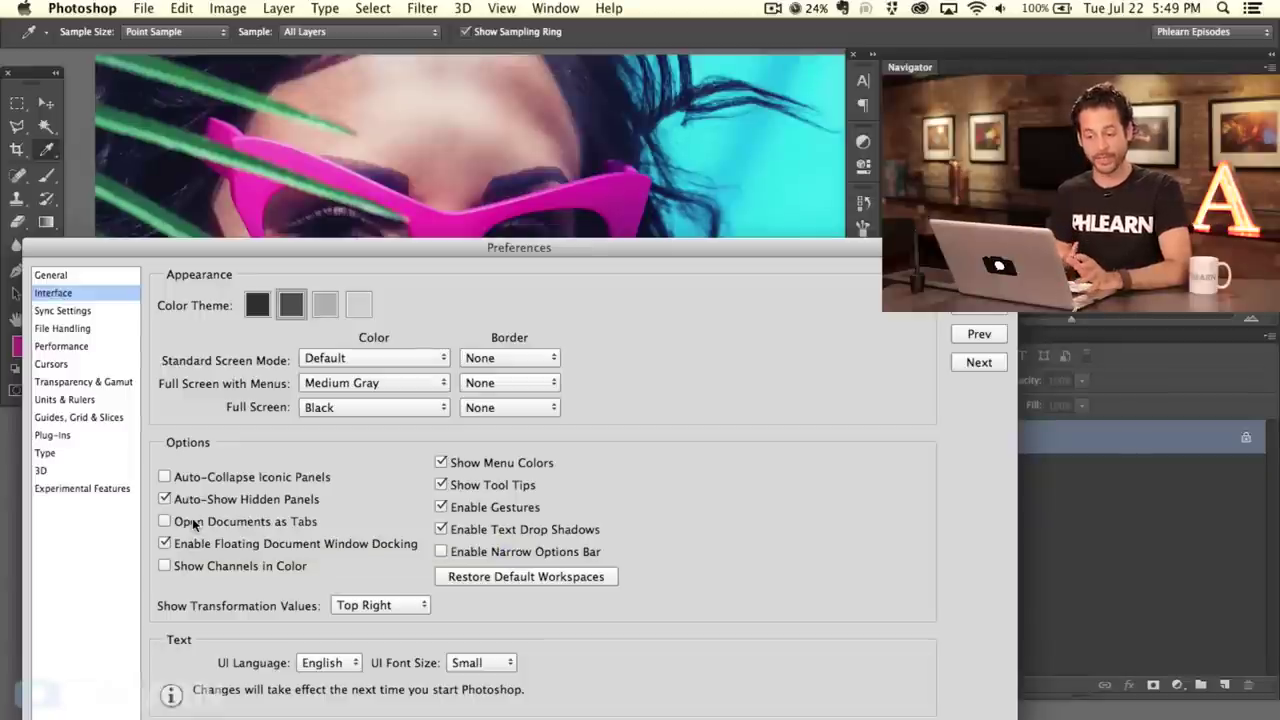
# Review the Sync Settings and File Handling preferences, including the available intervals for automatically saving recovery information
pyautogui.click(70, 311)
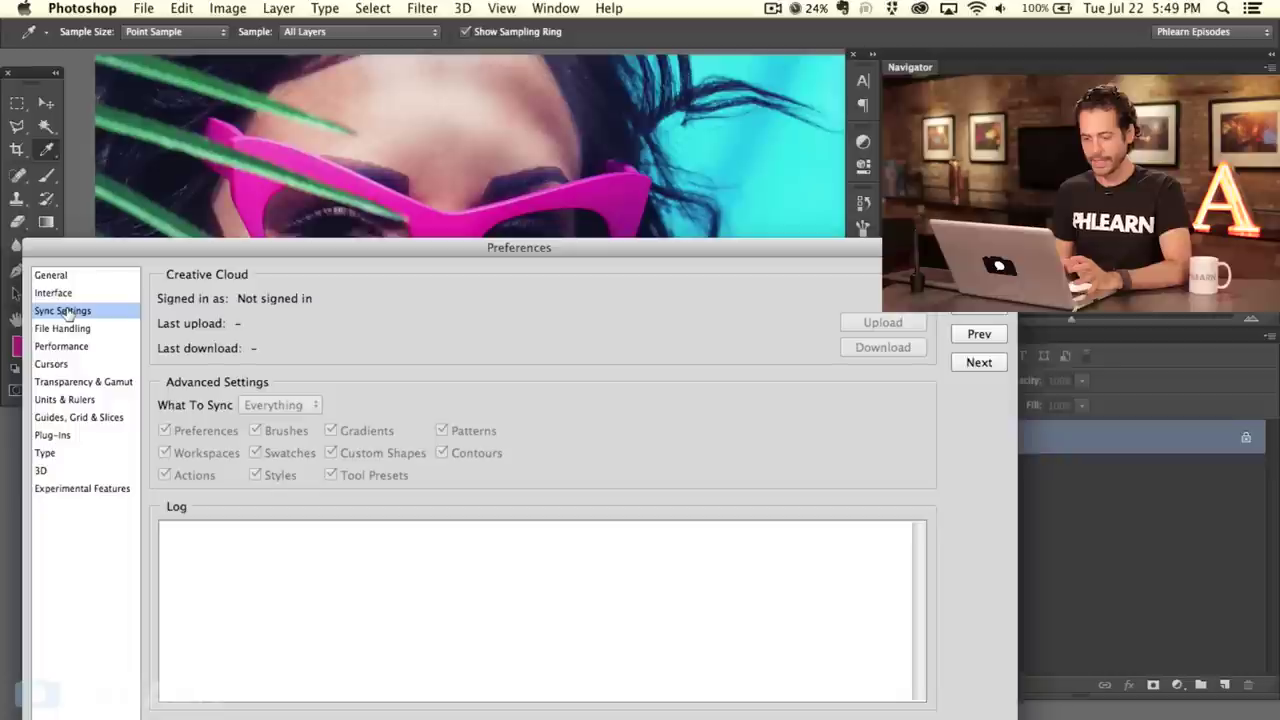
pyautogui.click(67, 330)
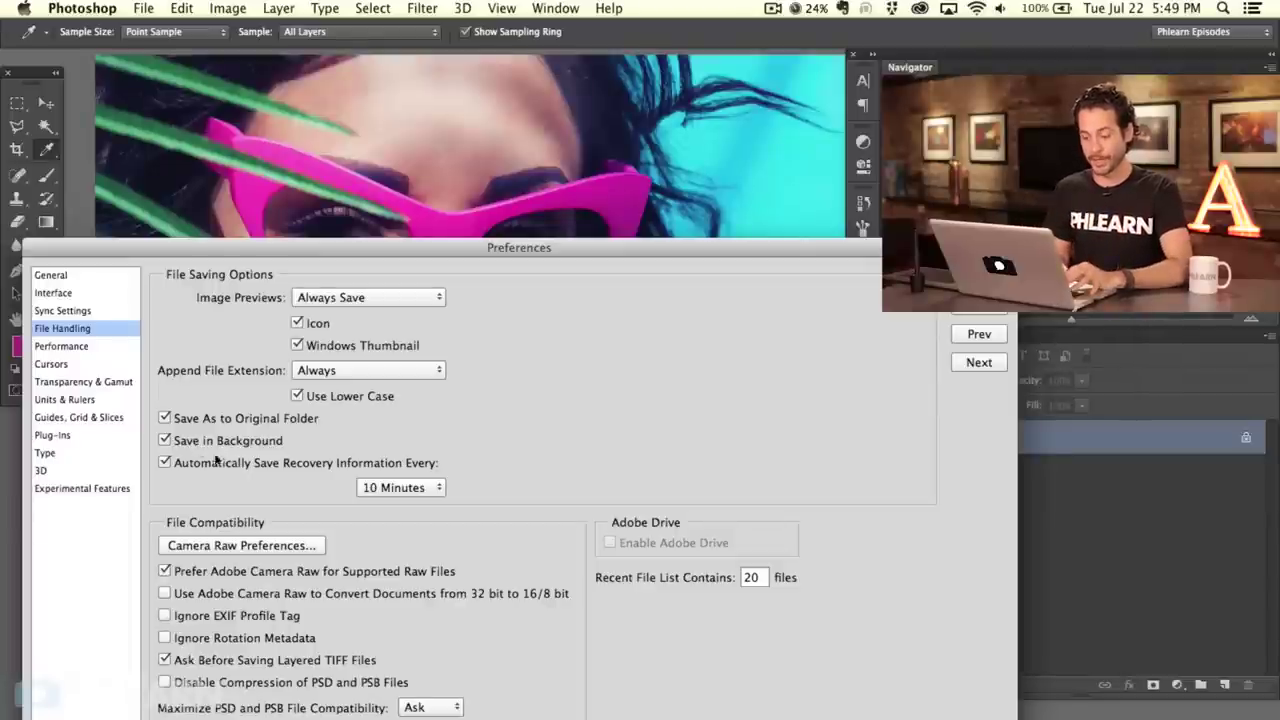
pyautogui.click(400, 487)
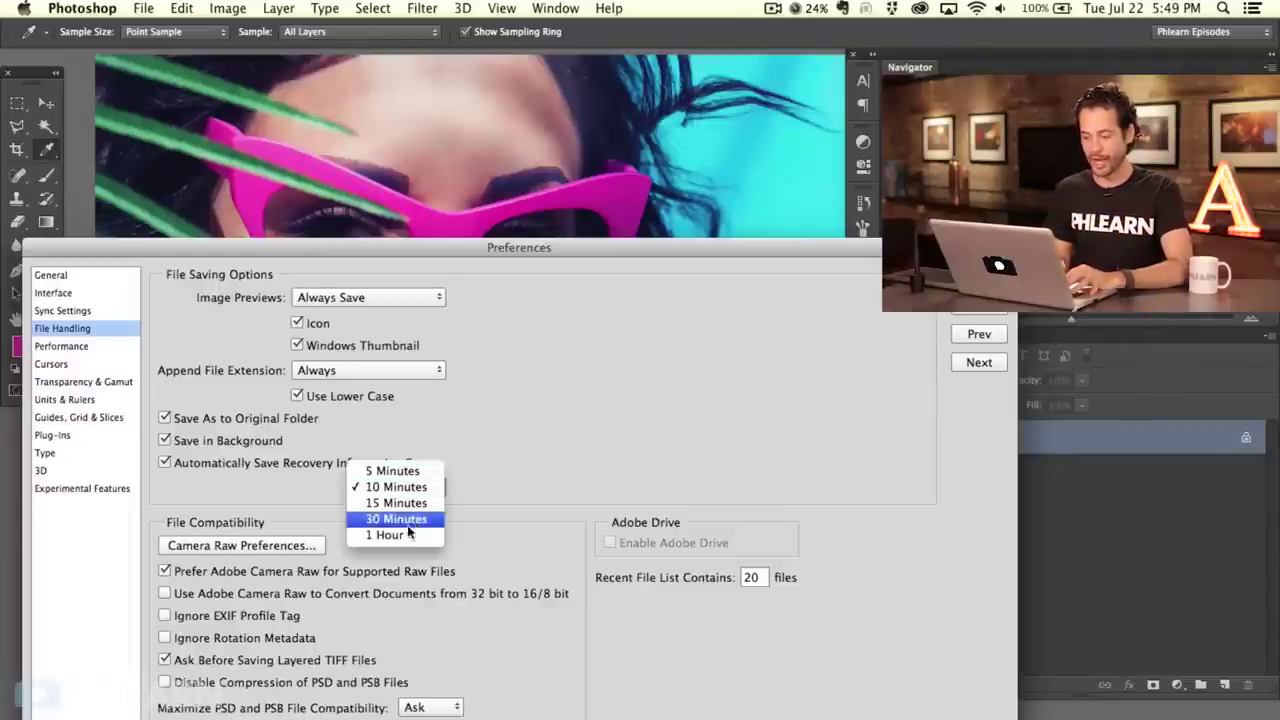
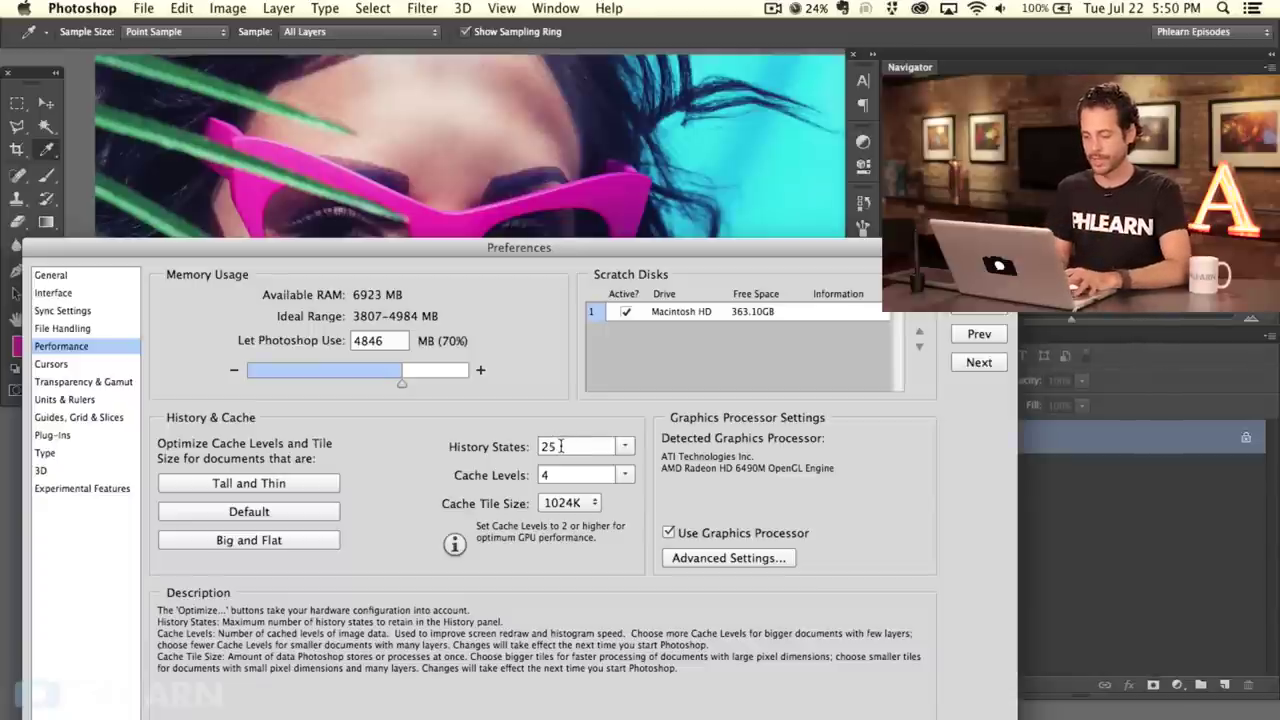
# Examine the History States setting in the Performance preferences and go on to the Cursors preferences
pyautogui.doubleClick(564, 447)
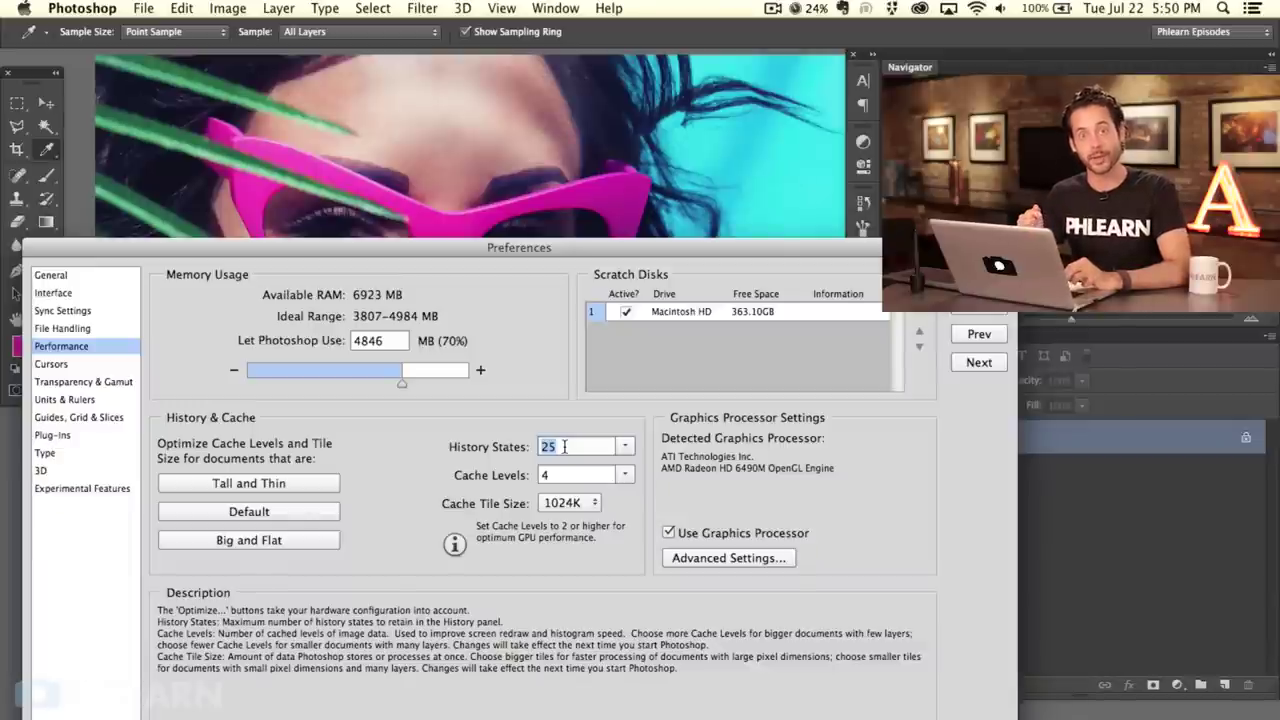
pyautogui.click(625, 447)
pyautogui.click(625, 447)
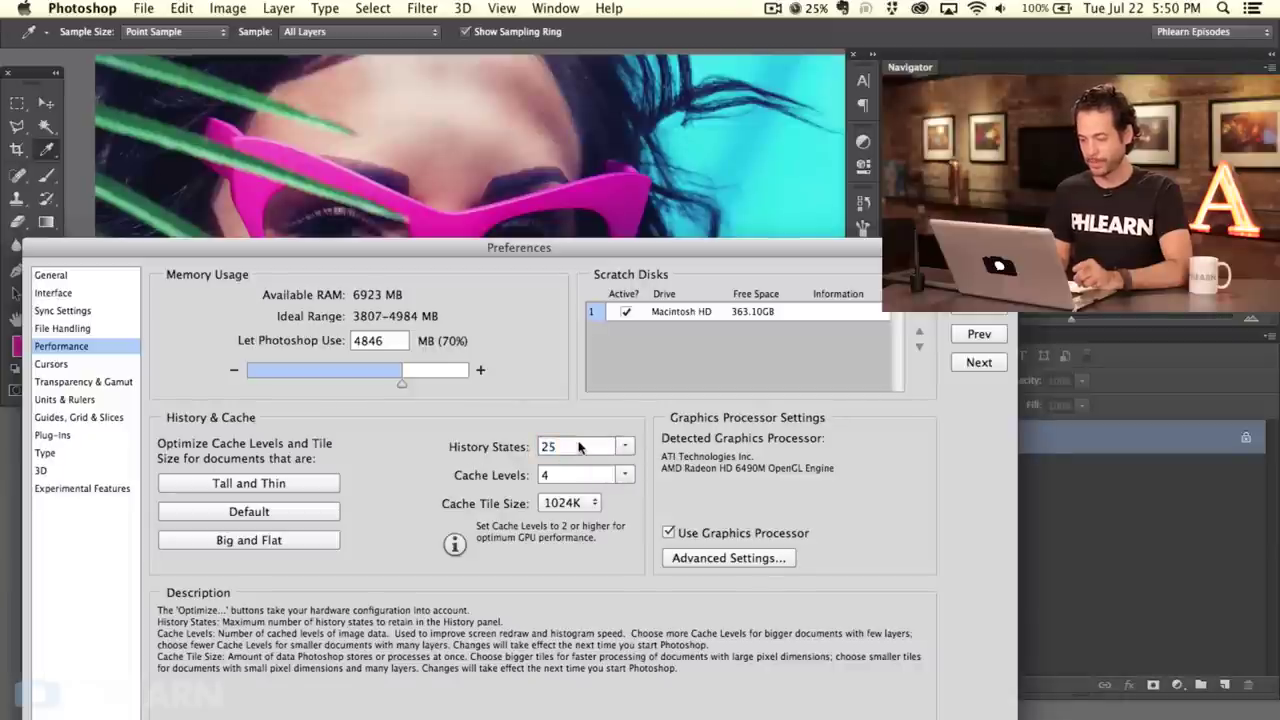
pyautogui.click(475, 446)
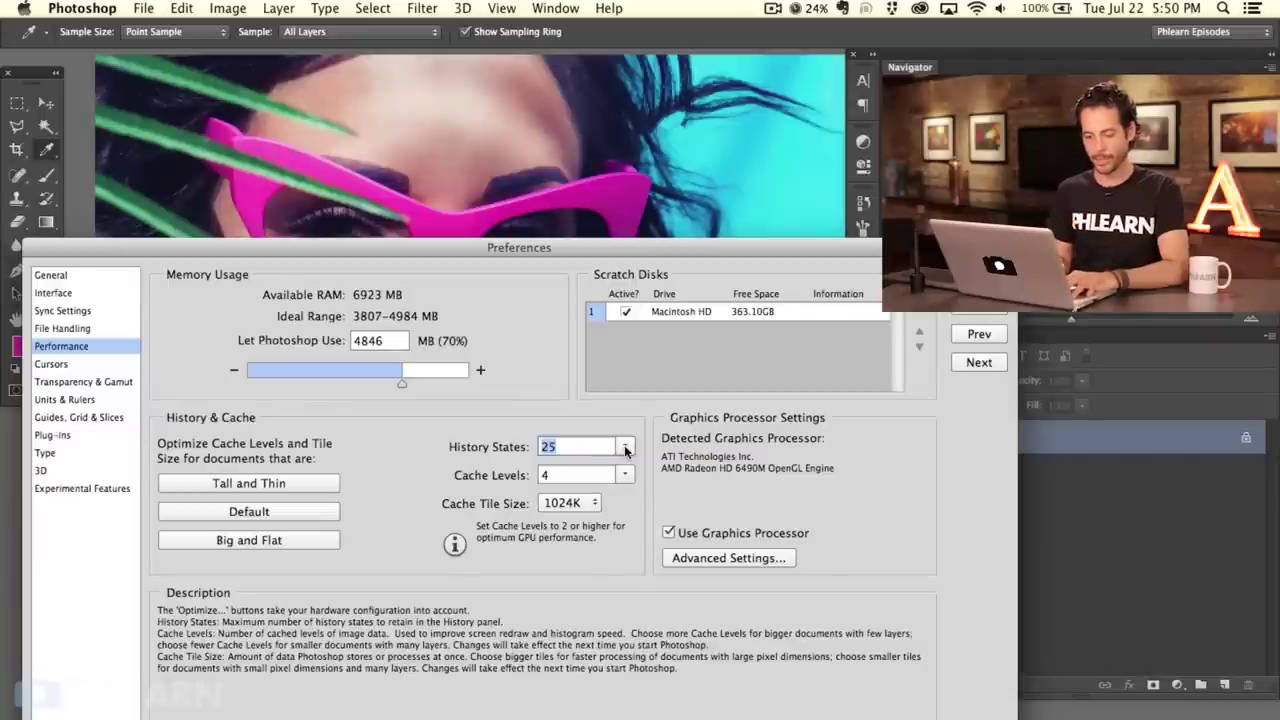
pyautogui.click(52, 364)
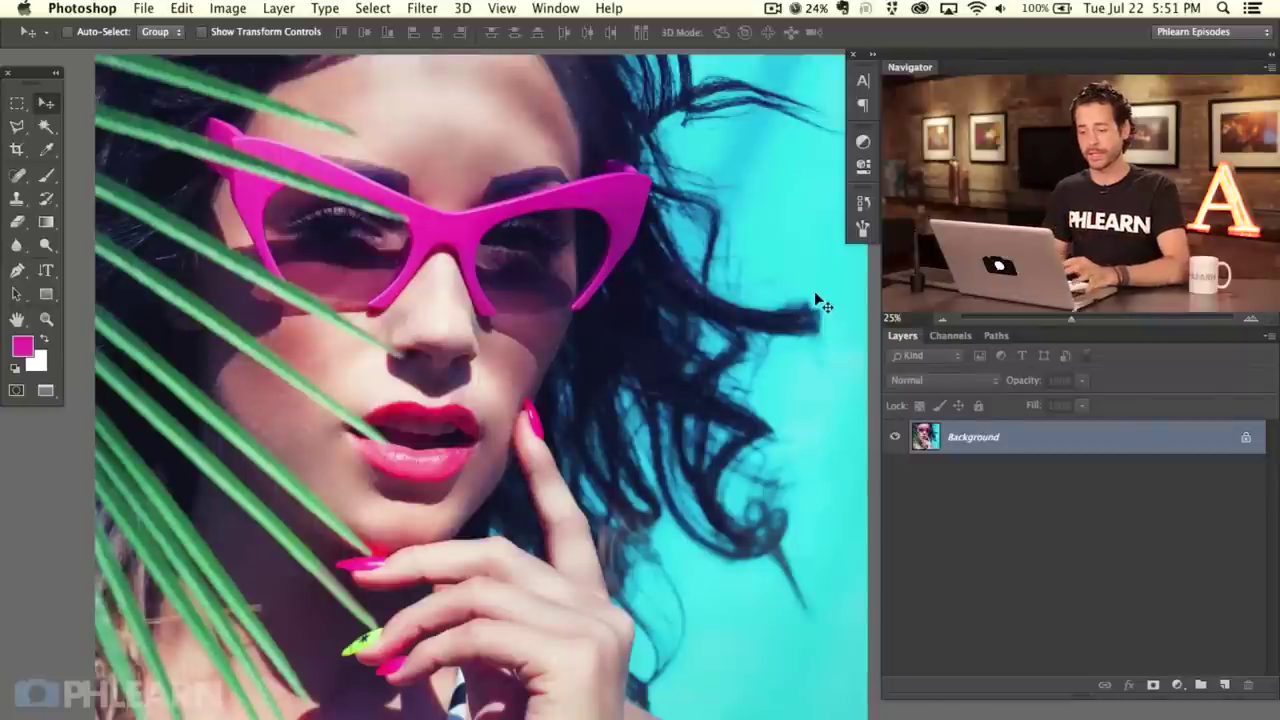
# Open the color settings, reposition the dialog and choose ProPhoto RGB as the RGB working space
pyautogui.click(182, 9)
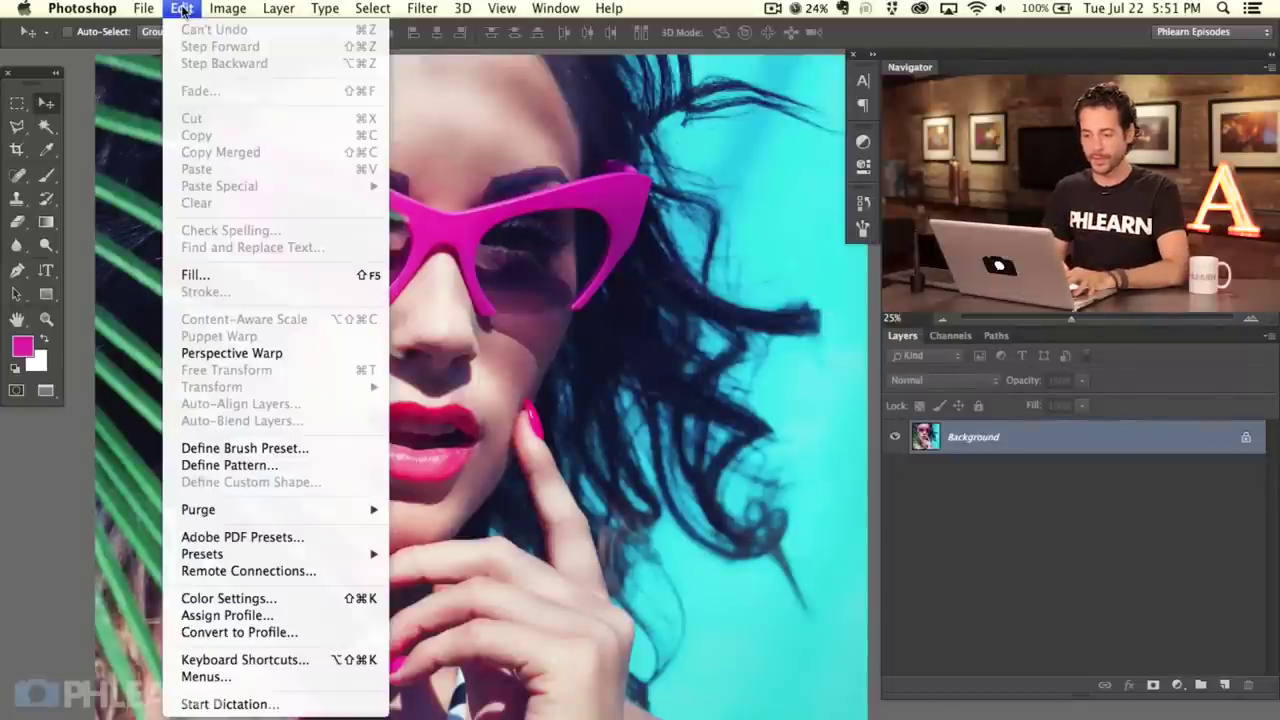
pyautogui.click(279, 598)
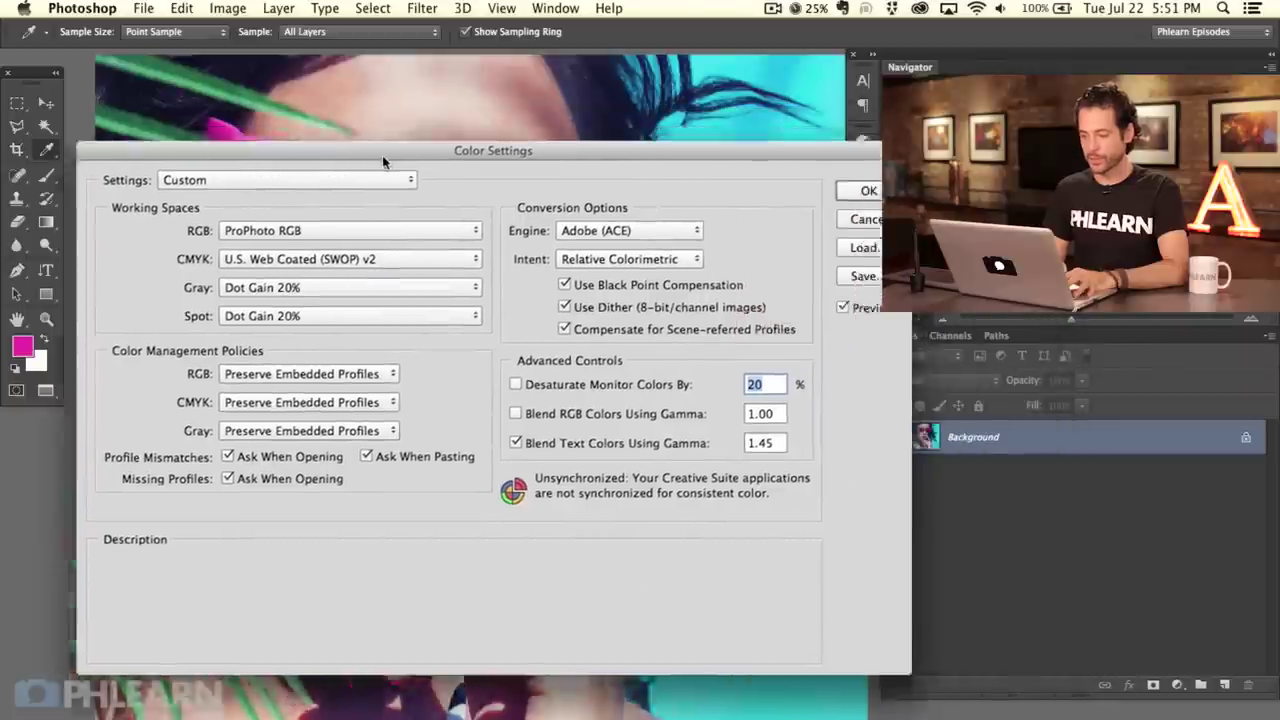
pyautogui.moveTo(382, 155); pyautogui.dragTo(343, 182)
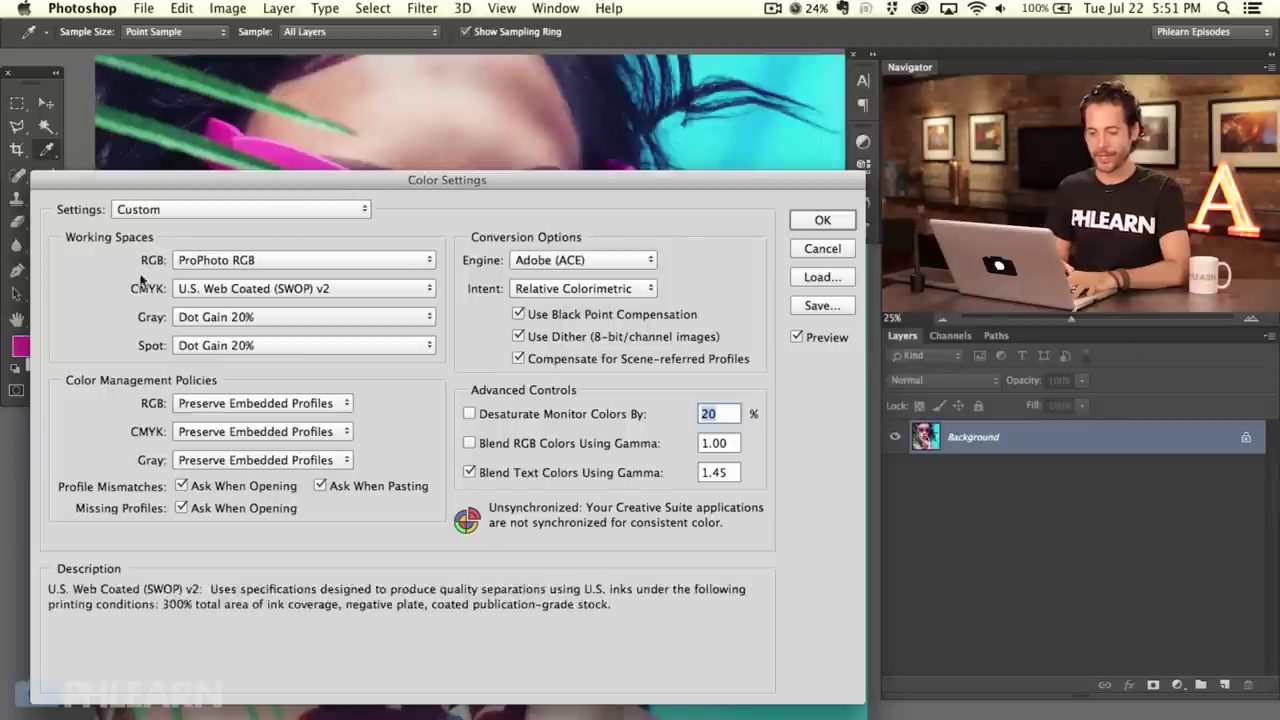
pyautogui.click(191, 266)
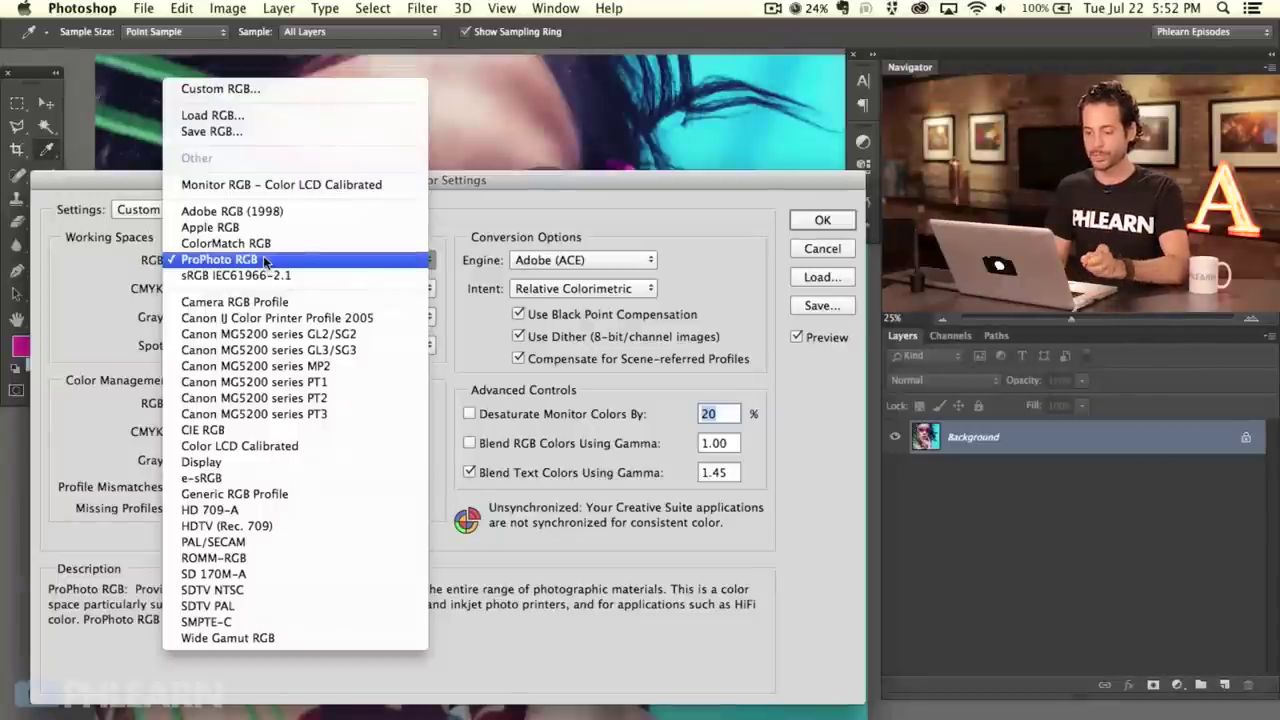
pyautogui.click(265, 262)
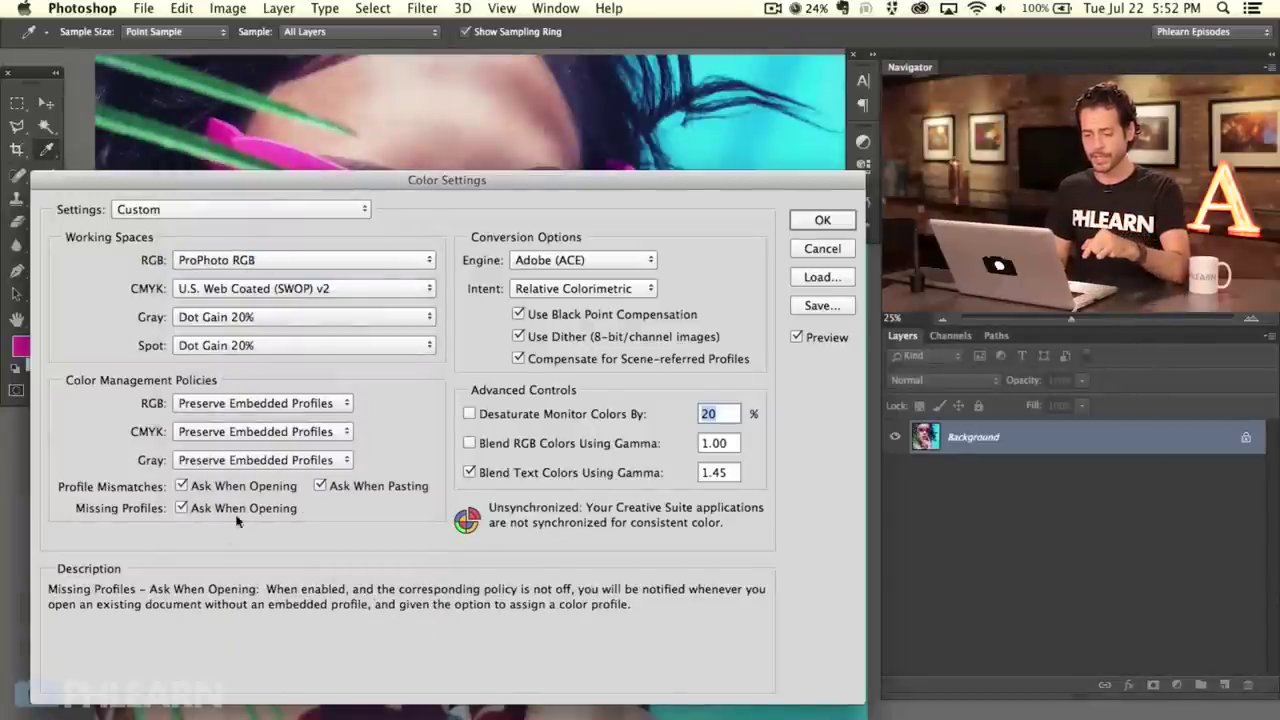
# Enable all Ask When Opening and Ask When Pasting options for profile mismatches and missing profiles, and apply the color settings
pyautogui.click(181, 486)
pyautogui.click(181, 509)
pyautogui.click(320, 486)
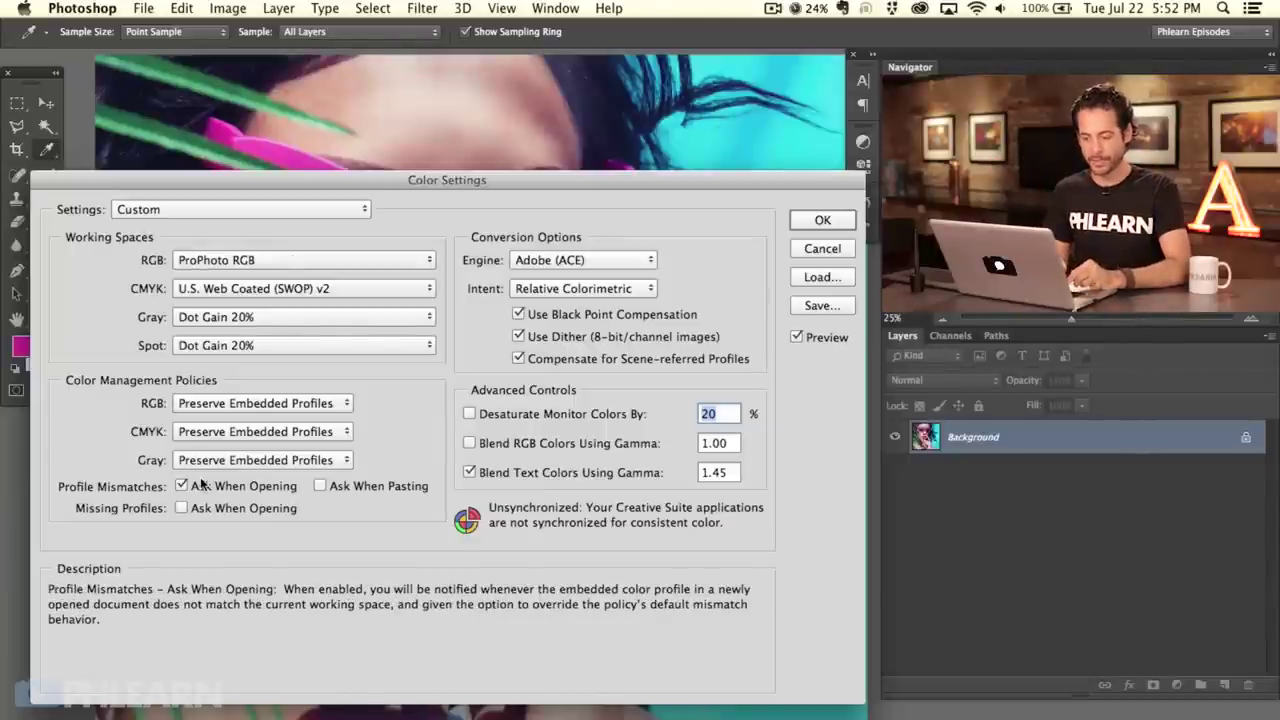
pyautogui.click(181, 508)
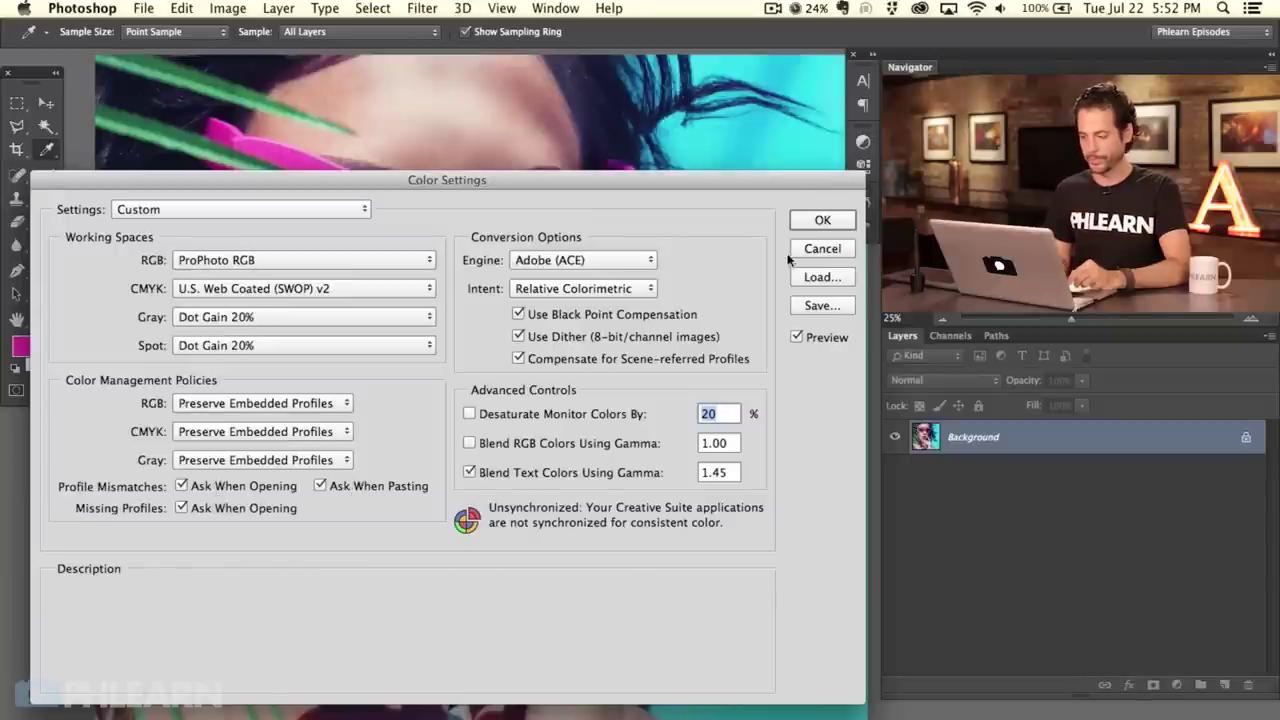
pyautogui.click(821, 220)
pyautogui.press('v')
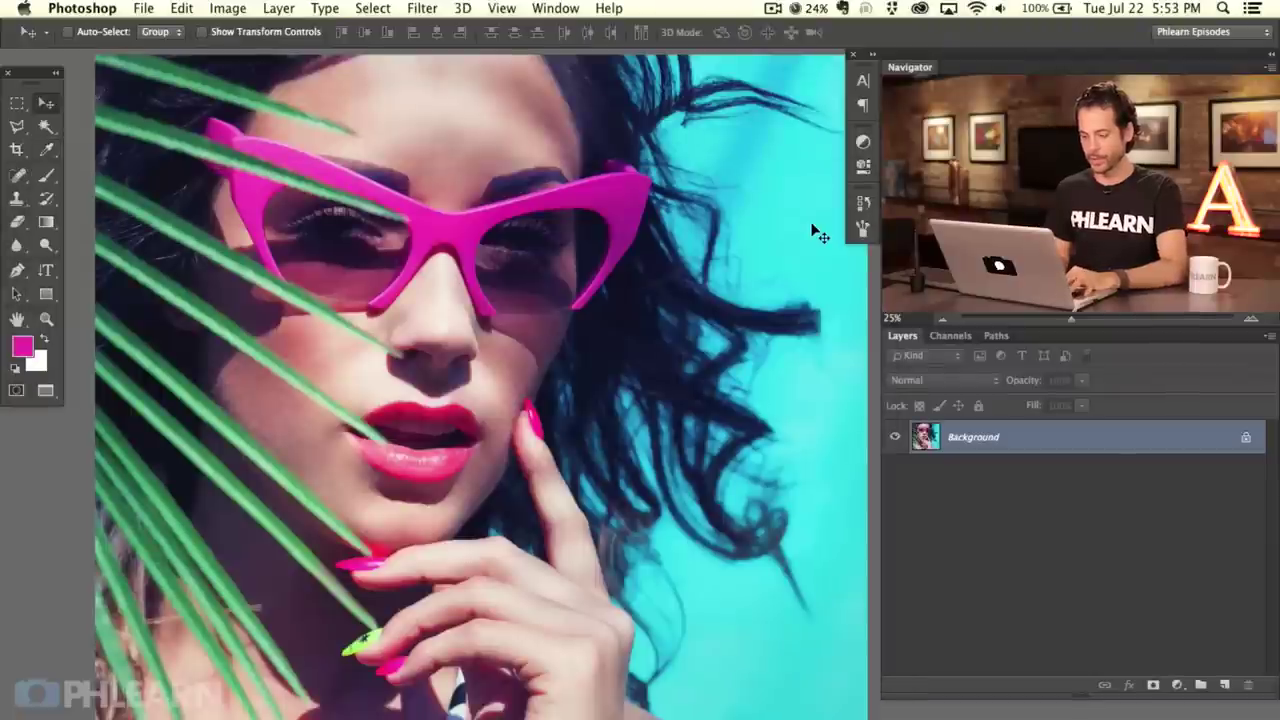
# Close the current image and open the Fotolia JPG from the 653 Quick Start 1 folder again
pyautogui.press('super+w')
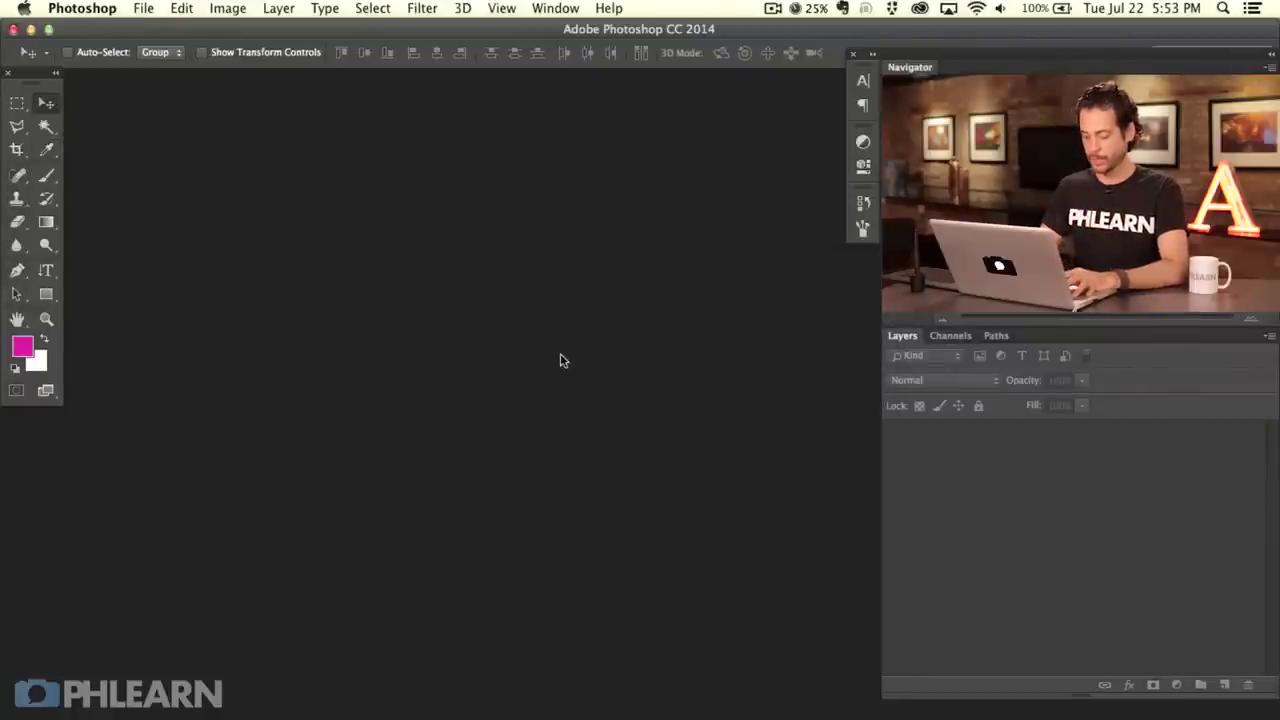
pyautogui.press('super+o')
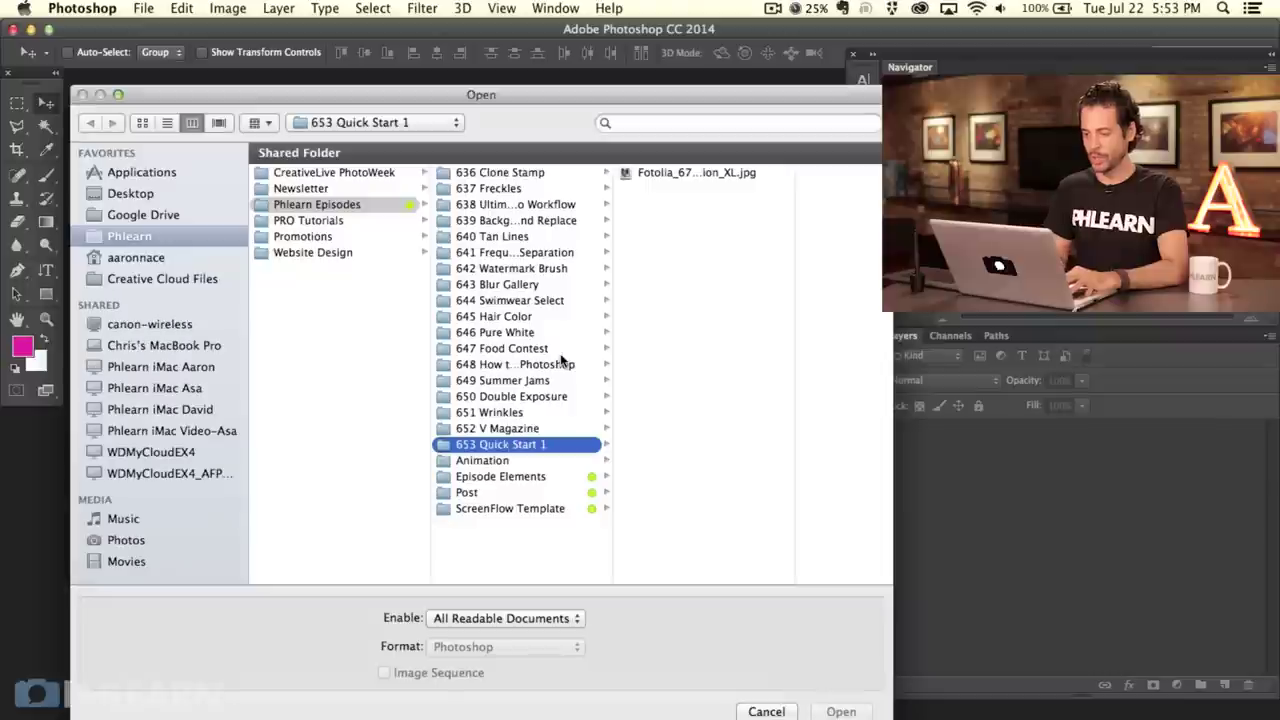
pyautogui.doubleClick(689, 172)
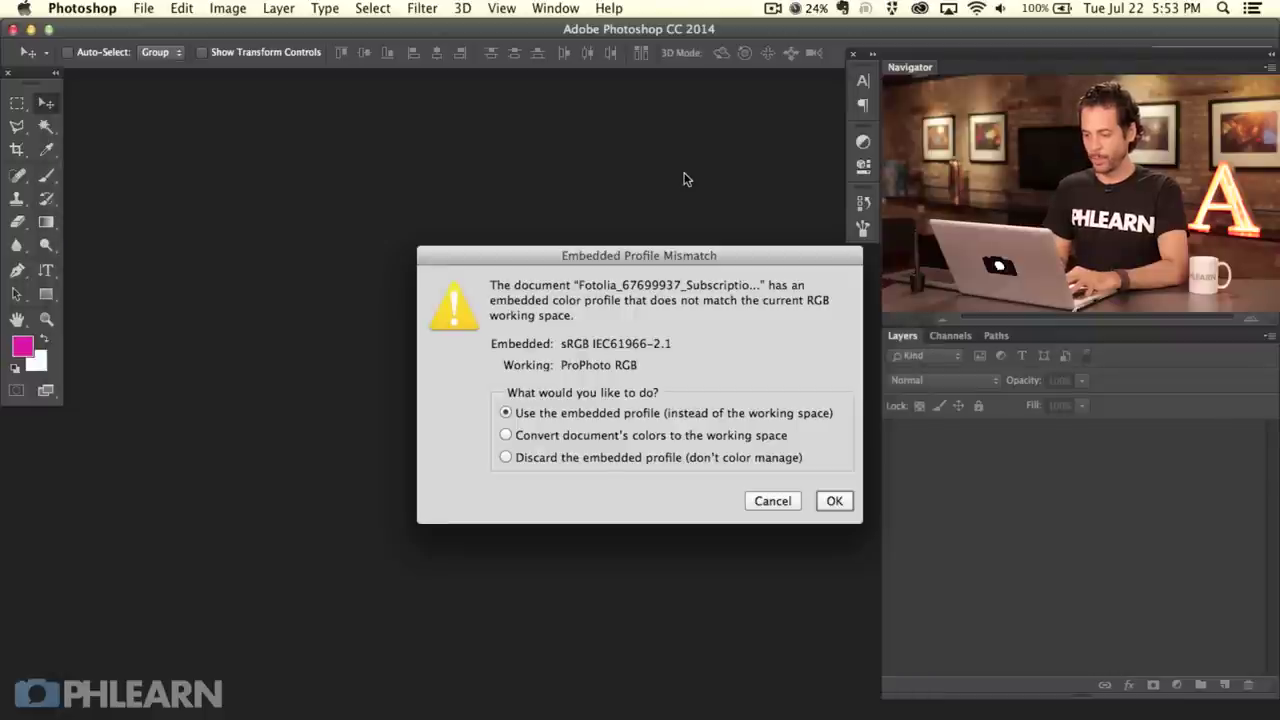
# Convert the document's colors to the working space while opening it, and move the image window clear of the toolbox
pyautogui.moveTo(688, 253); pyautogui.dragTo(549, 236)
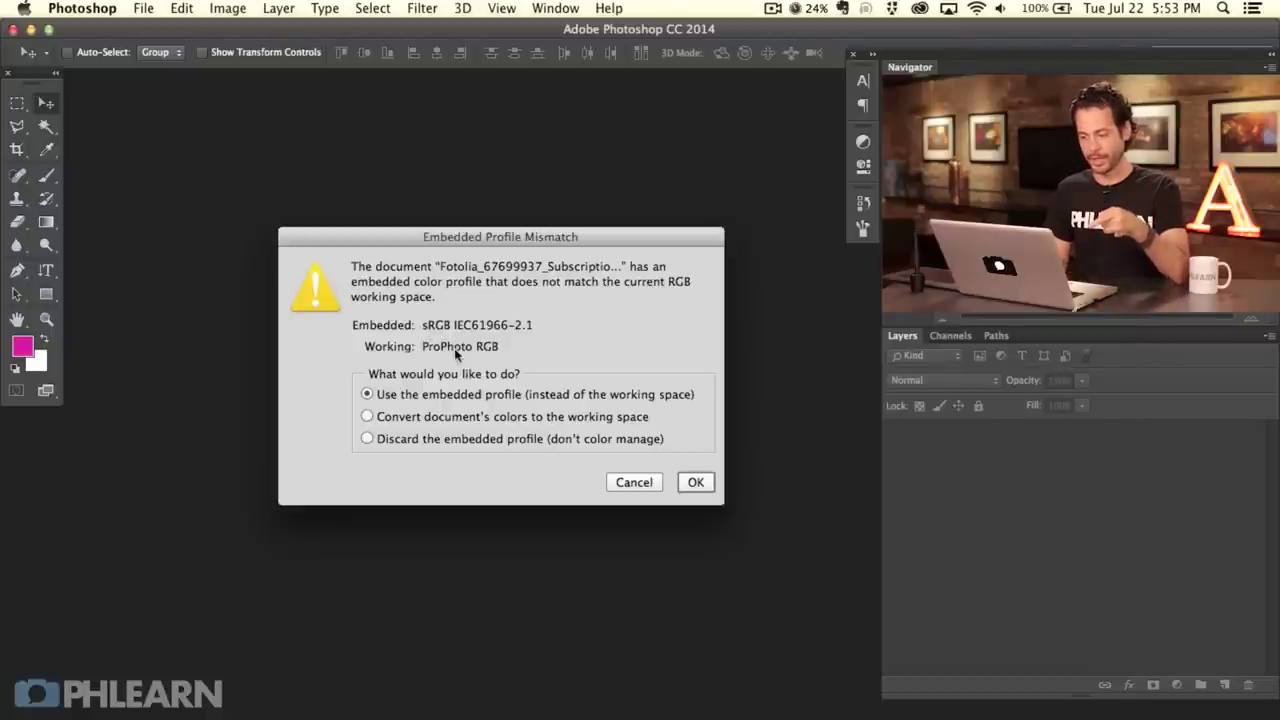
pyautogui.click(420, 420)
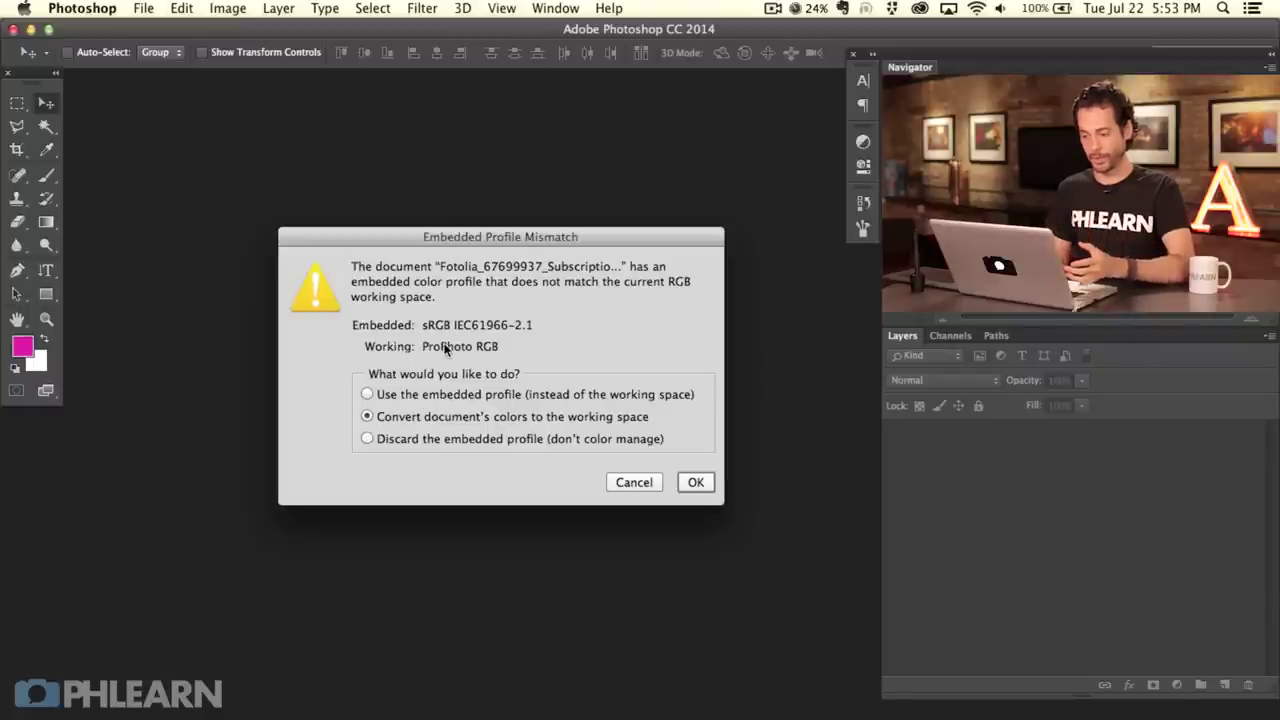
pyautogui.click(693, 482)
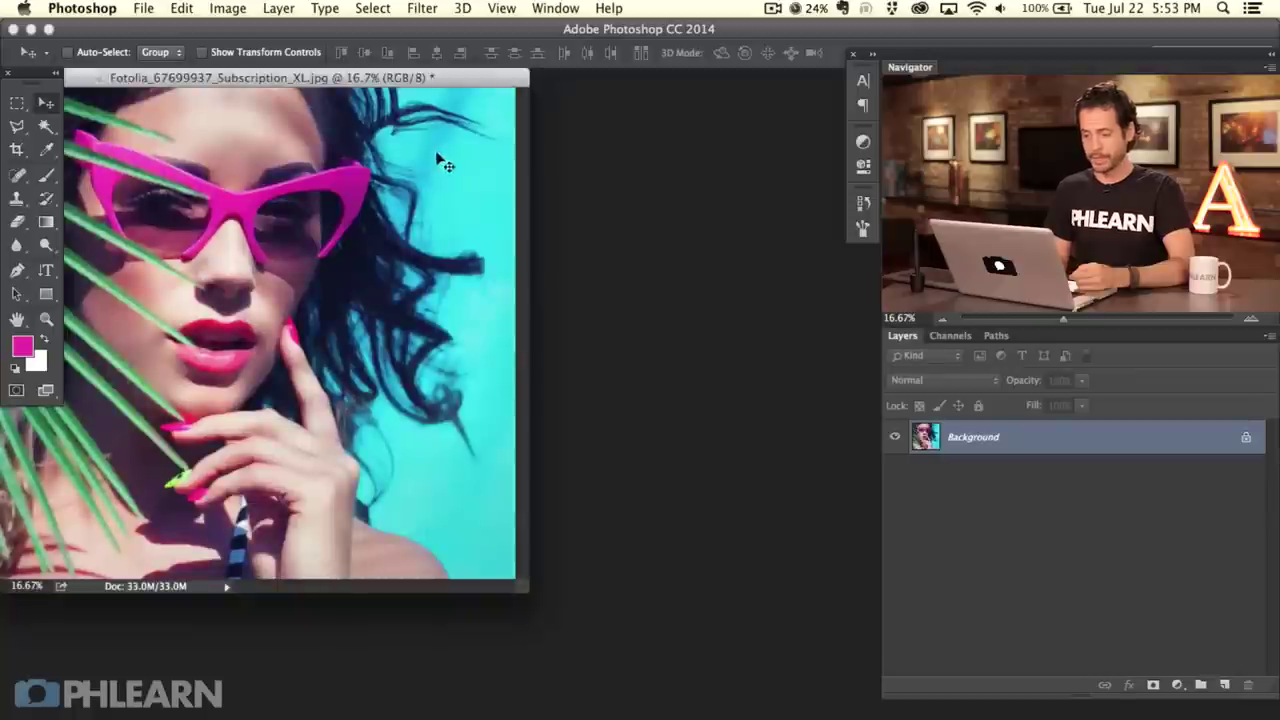
pyautogui.moveTo(405, 88); pyautogui.dragTo(488, 123)
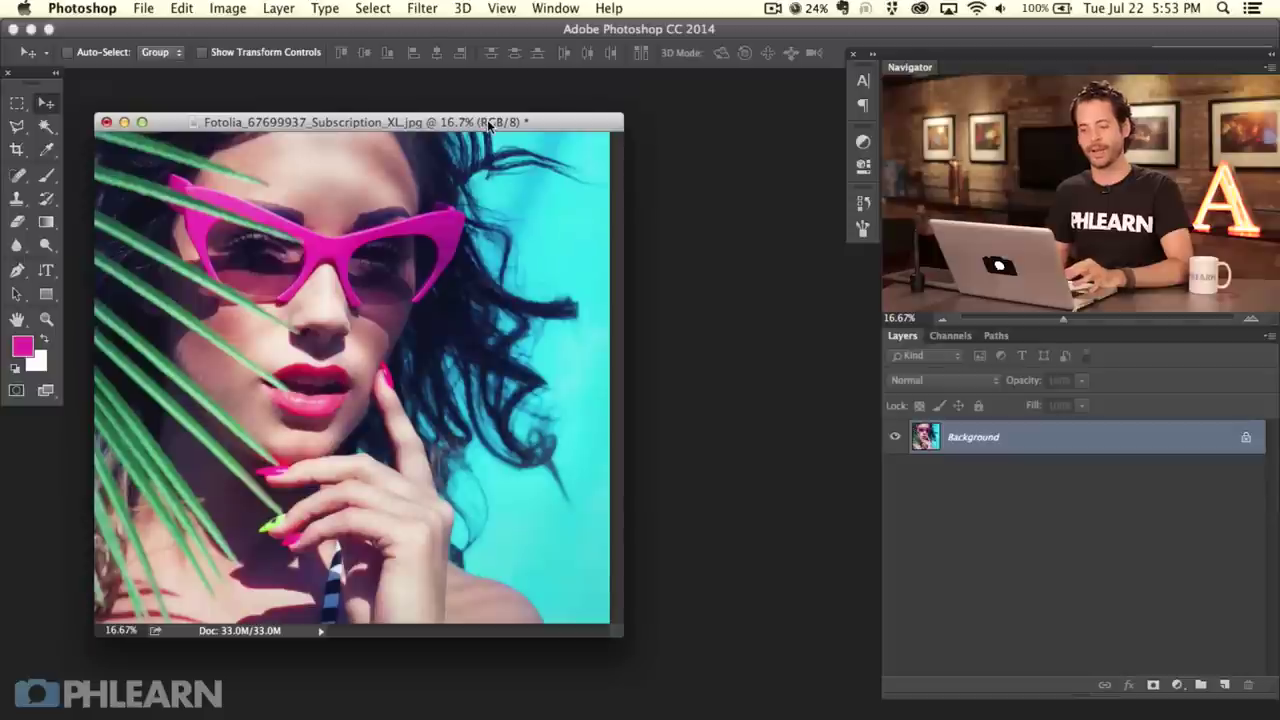
# Open the image in Save for Web and reposition the dialog so its export options are more accessible
pyautogui.click(143, 9)
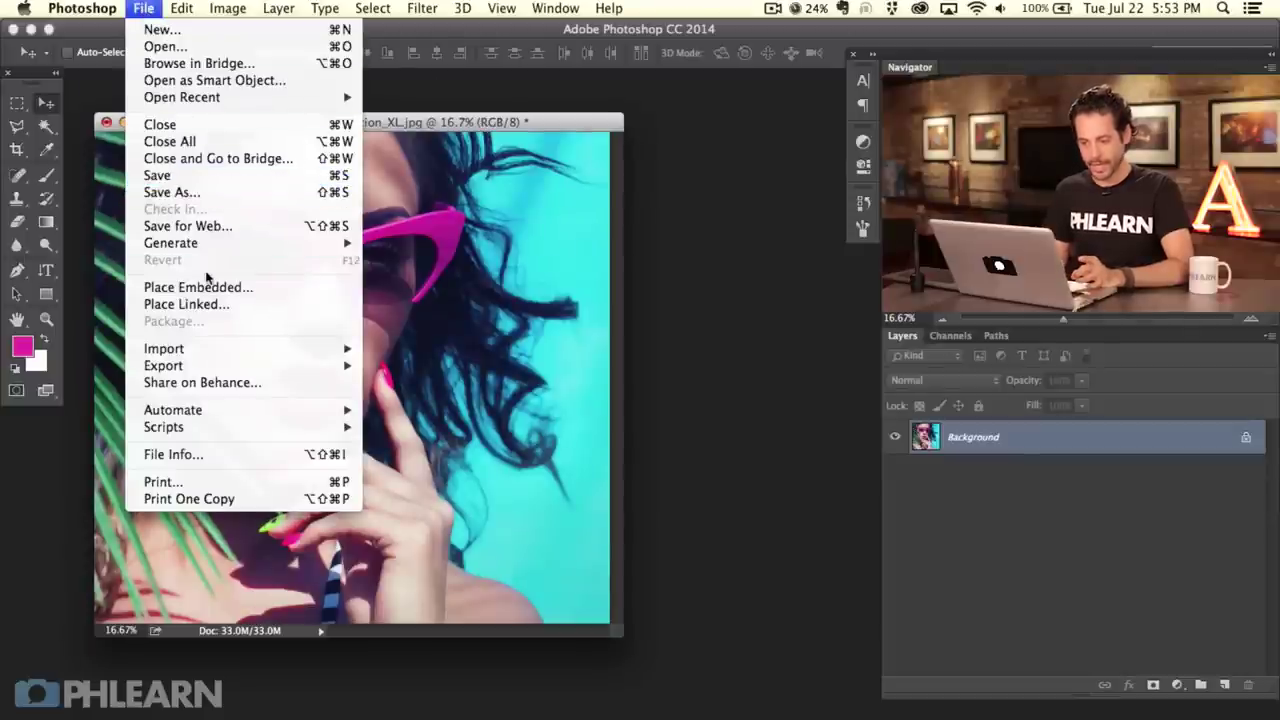
pyautogui.click(227, 231)
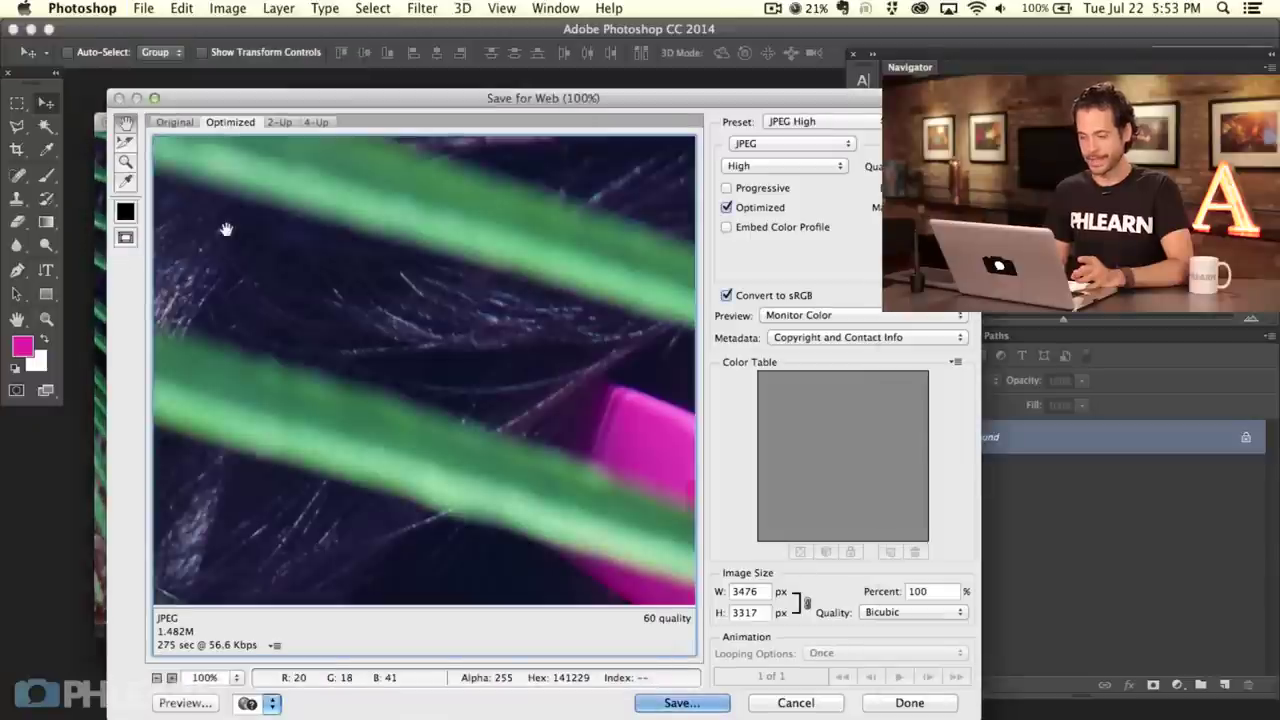
pyautogui.moveTo(457, 101); pyautogui.dragTo(396, 99)
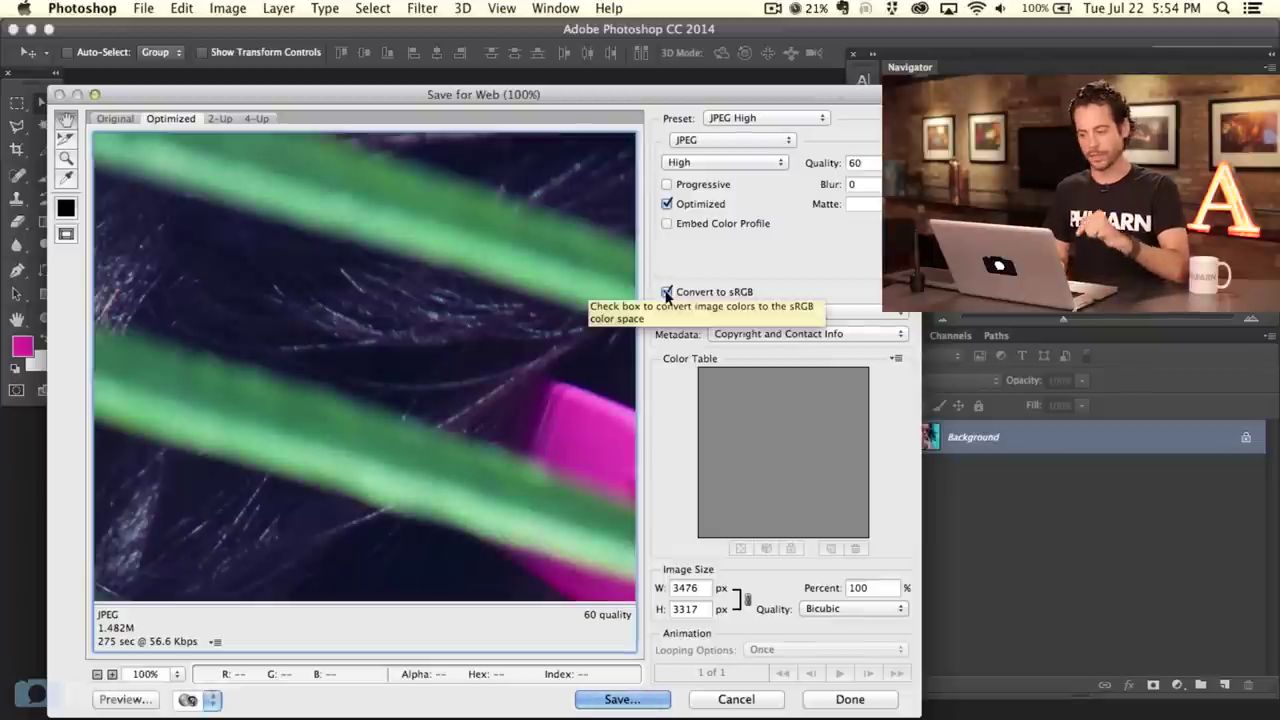
# Set the web export width to 500 px and keep JPEG as the file format
pyautogui.click(695, 587)
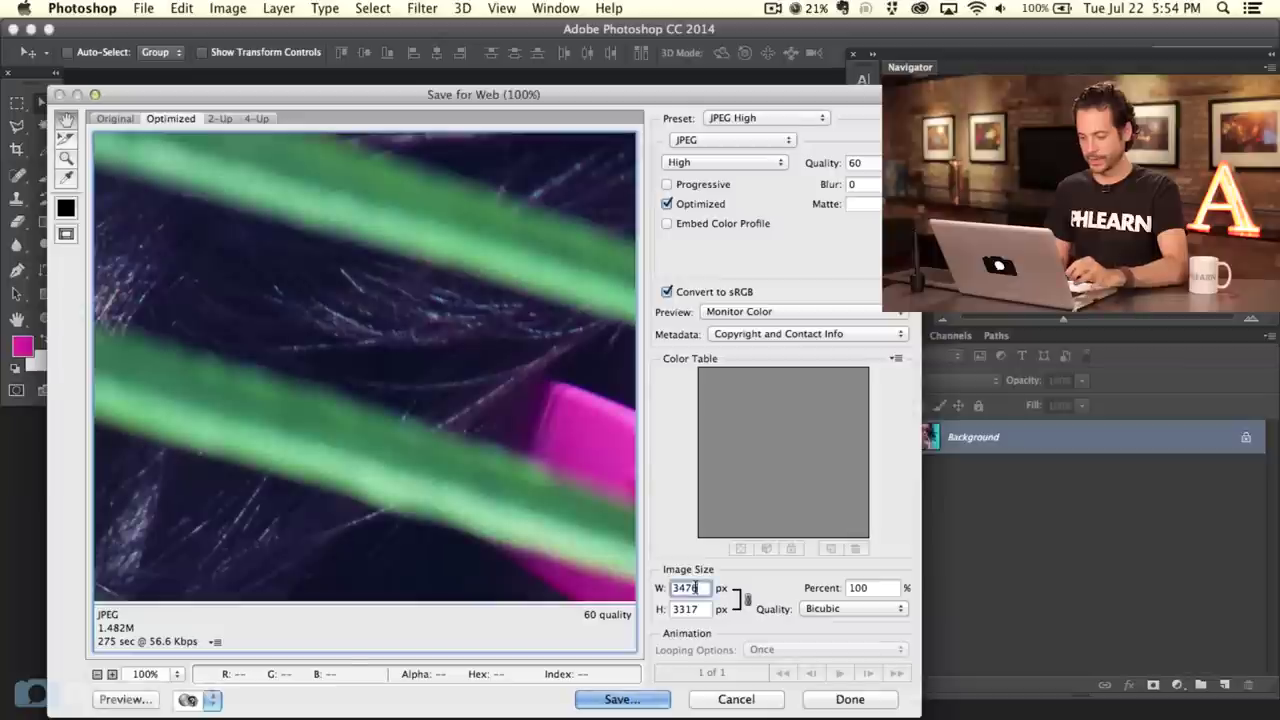
pyautogui.write('50')
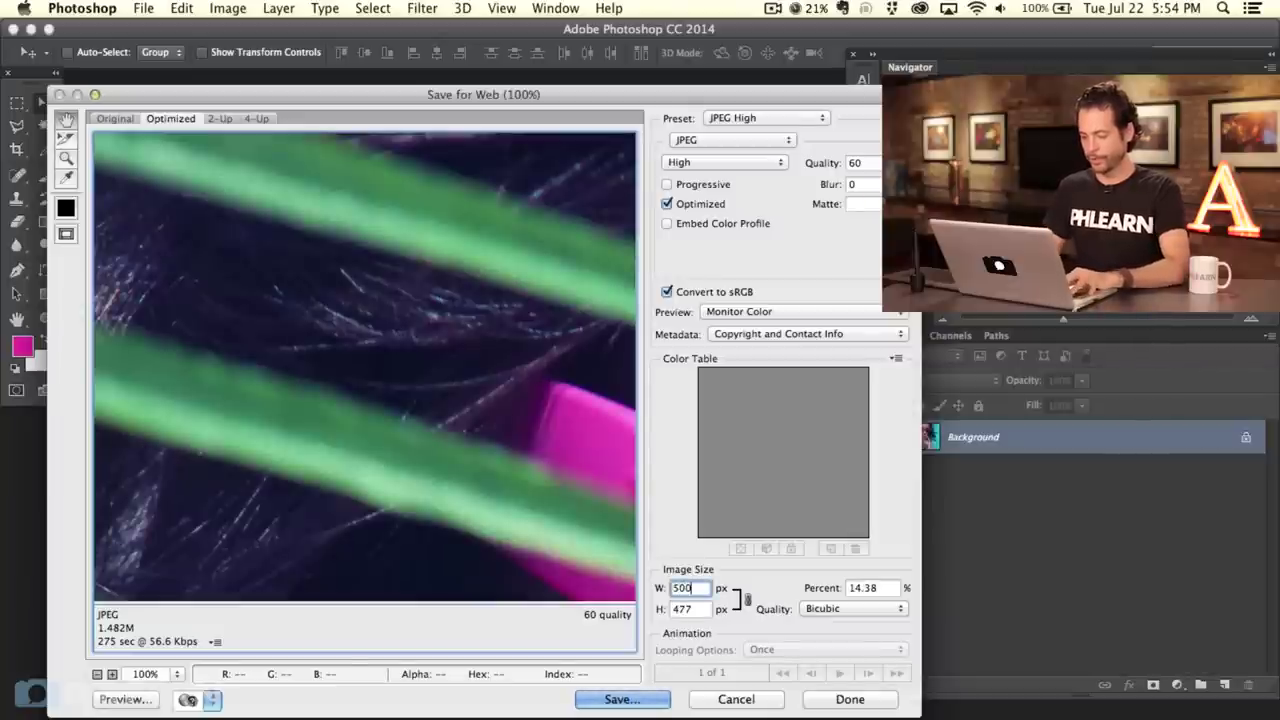
pyautogui.write('0')
pyautogui.click(490, 504)
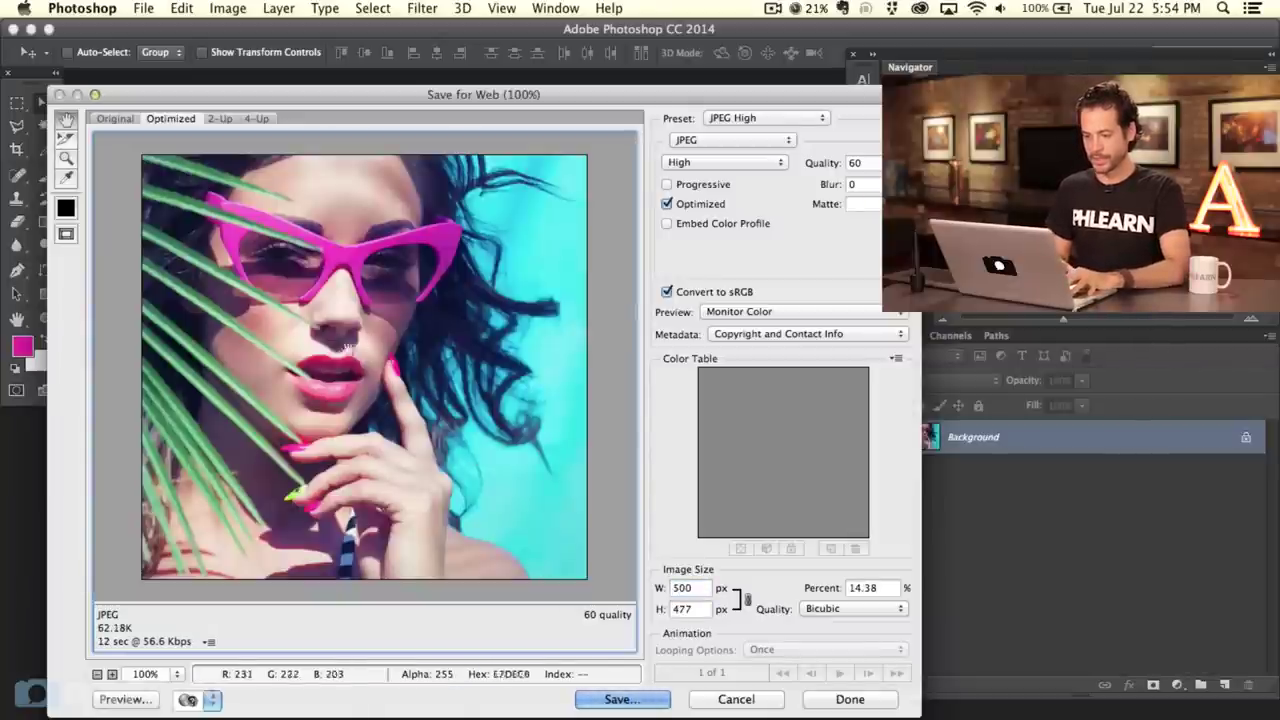
pyautogui.click(703, 139)
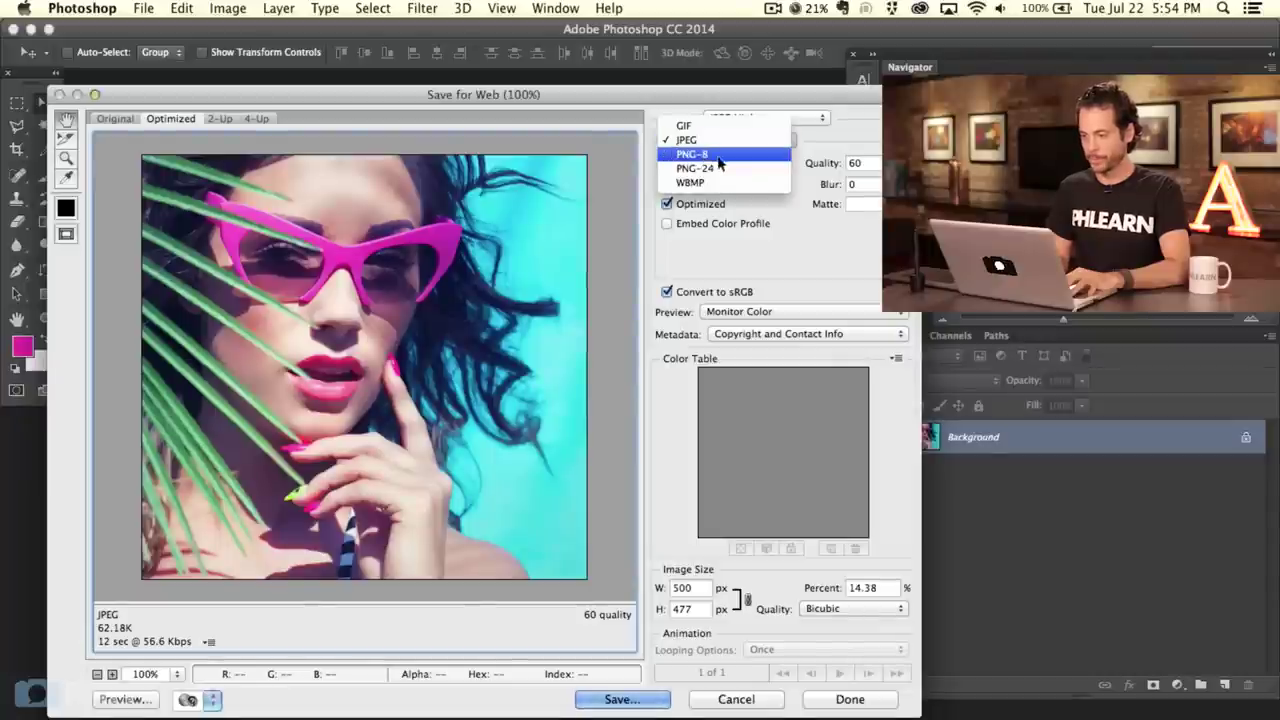
pyautogui.click(719, 140)
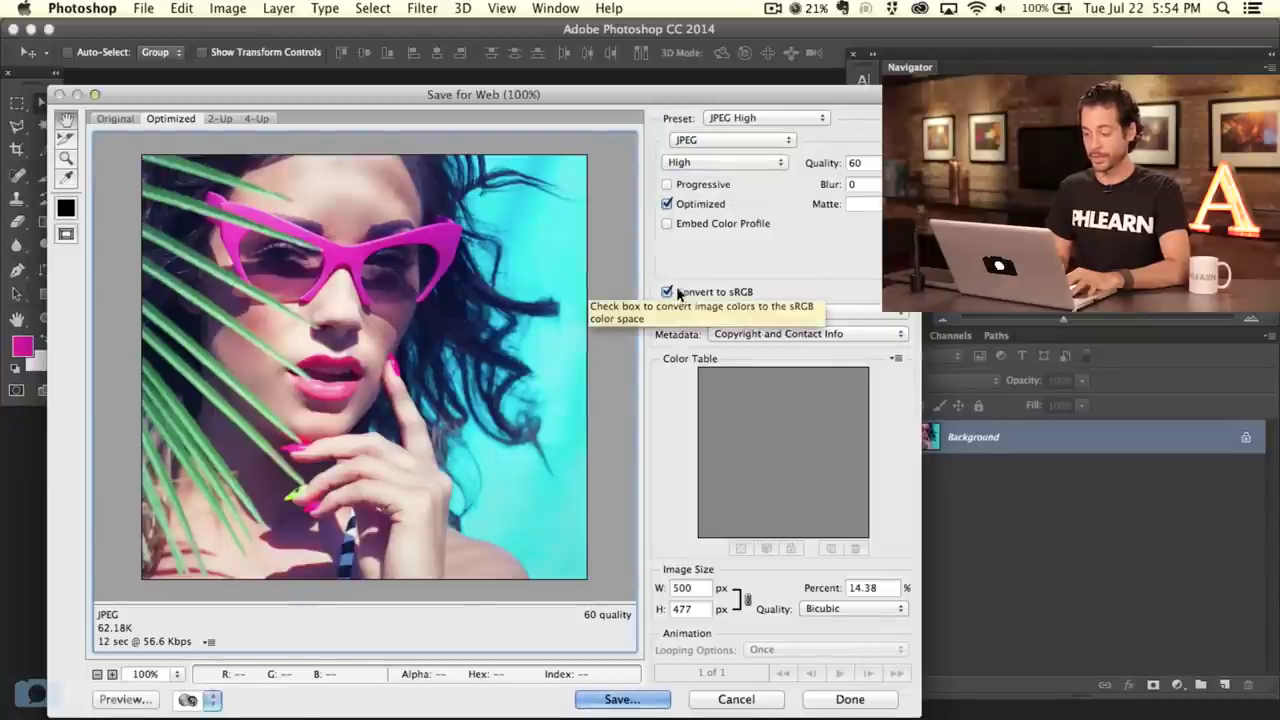
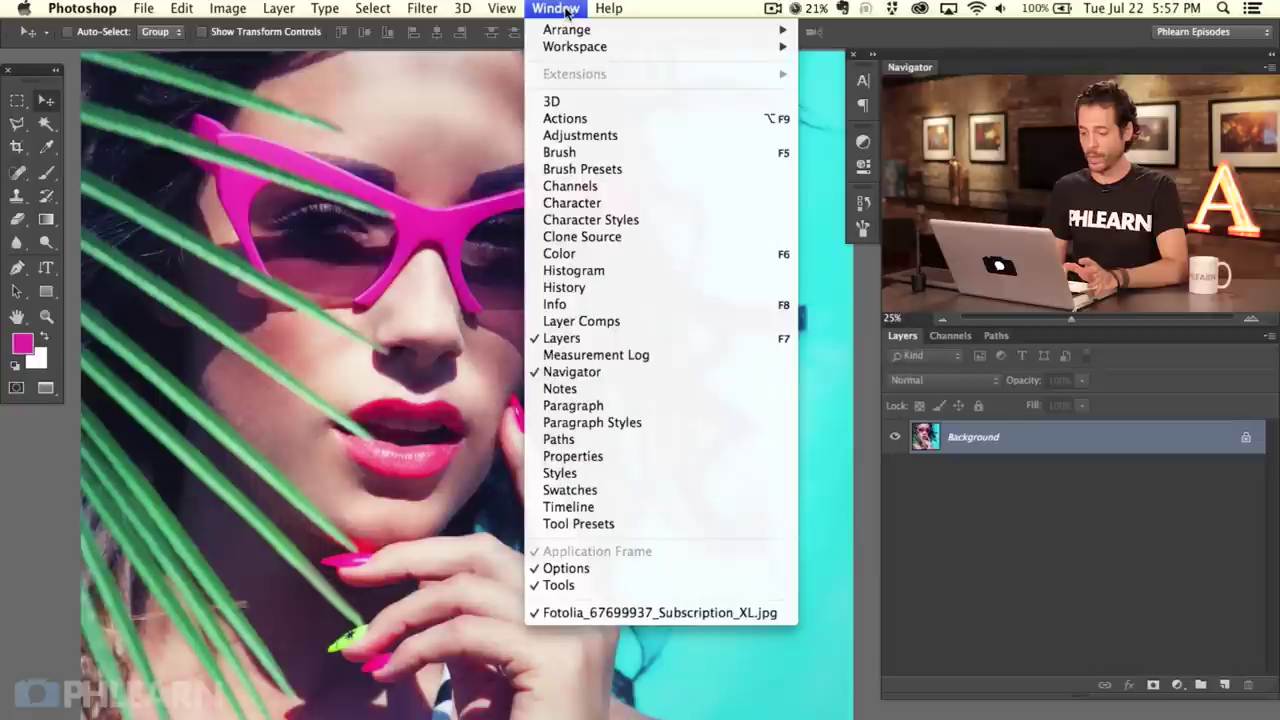
# Hide the toolbox and bring it back
pyautogui.click(558, 585)
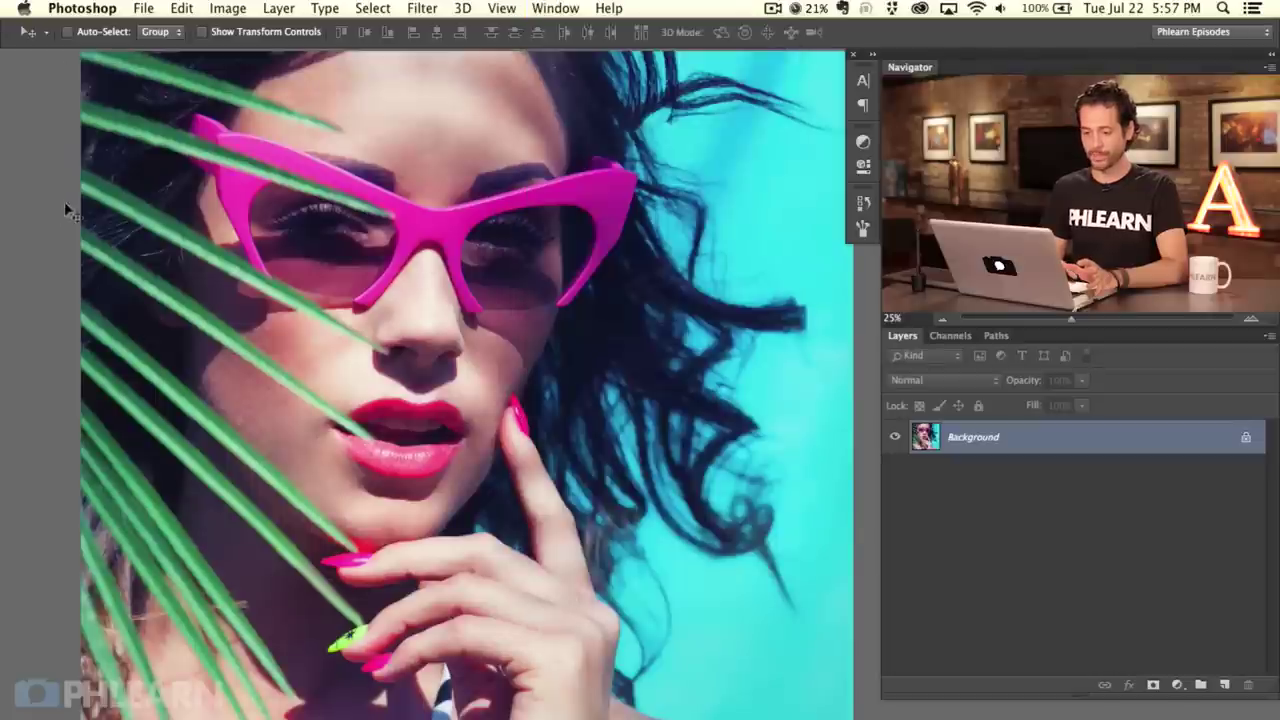
pyautogui.click(555, 8)
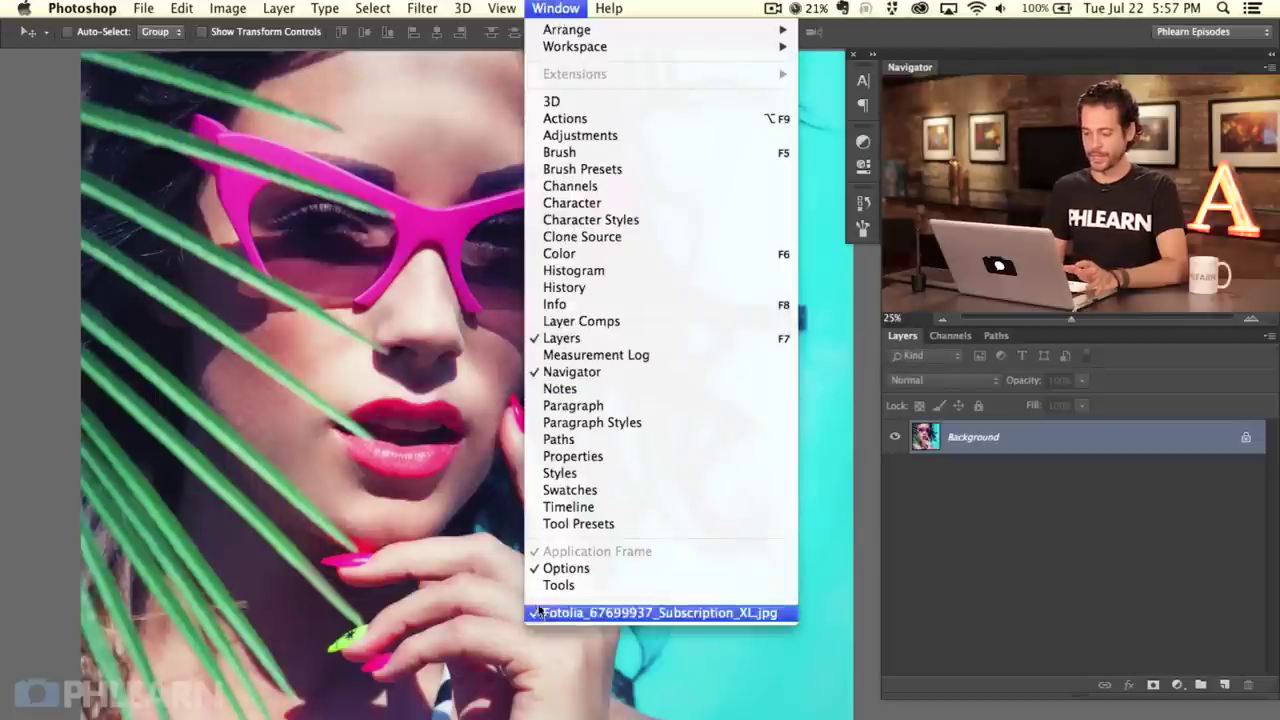
pyautogui.click(578, 588)
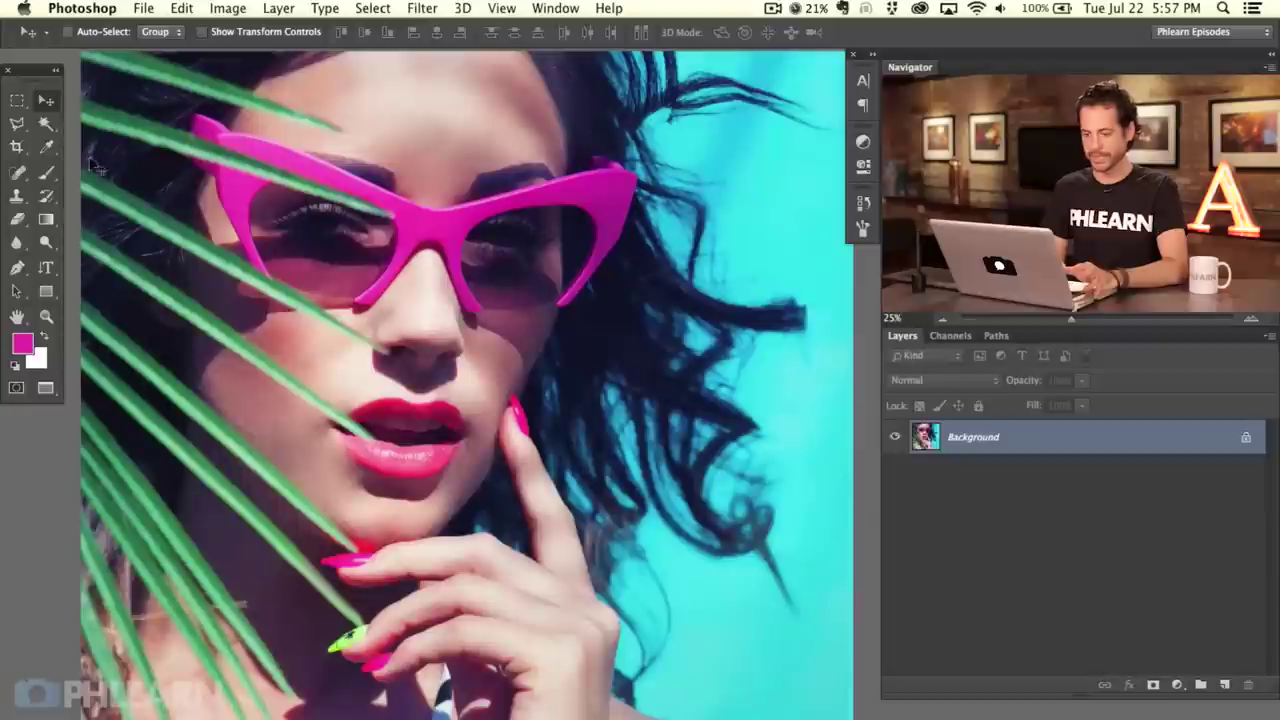
# Brush pink paint inside a rectangular selection over the face, and undo both the paint and the selection
pyautogui.click(19, 103)
pyautogui.moveTo(229, 161); pyautogui.dragTo(666, 549)
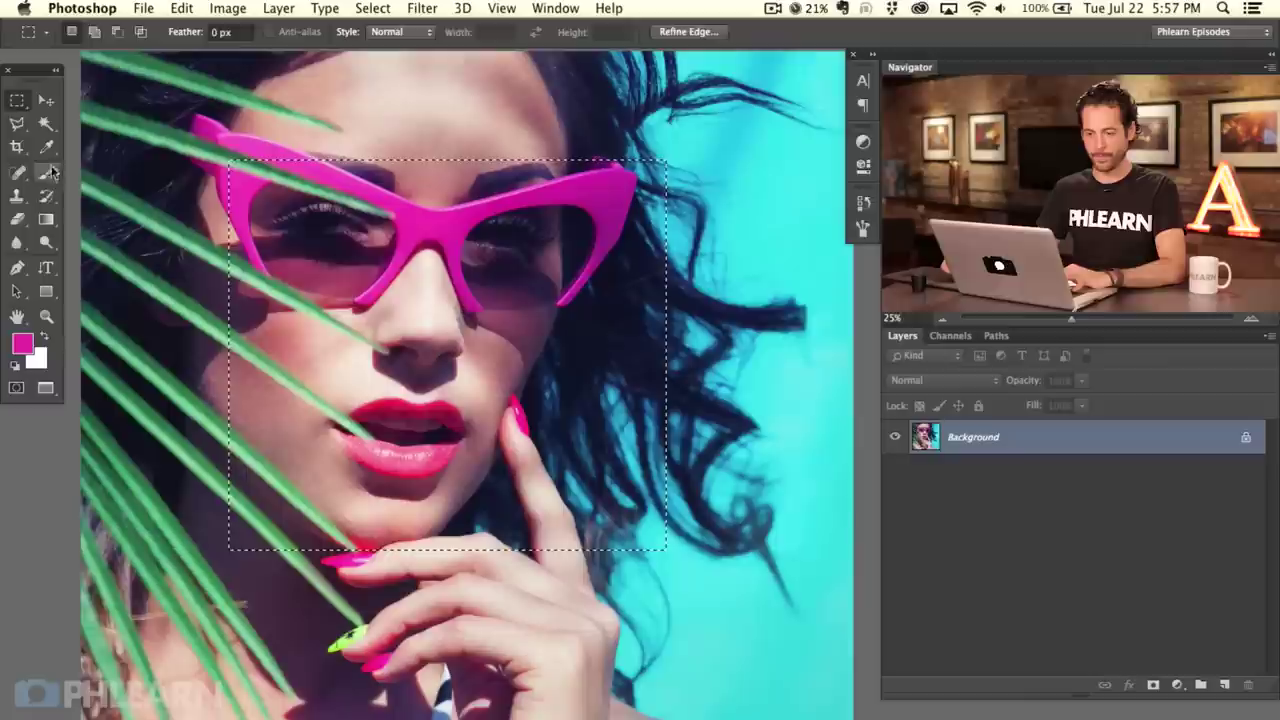
pyautogui.press('b')
pyautogui.moveTo(520, 75)
pyautogui.mouseDown()
pyautogui.moveTo(530, 170)
pyautogui.moveTo(640, 200)
pyautogui.moveTo(660, 330)
pyautogui.moveTo(600, 520)
pyautogui.moveTo(670, 390)
pyautogui.moveTo(420, 260)
pyautogui.moveTo(260, 200)
pyautogui.moveTo(280, 205)
pyautogui.mouseUp()
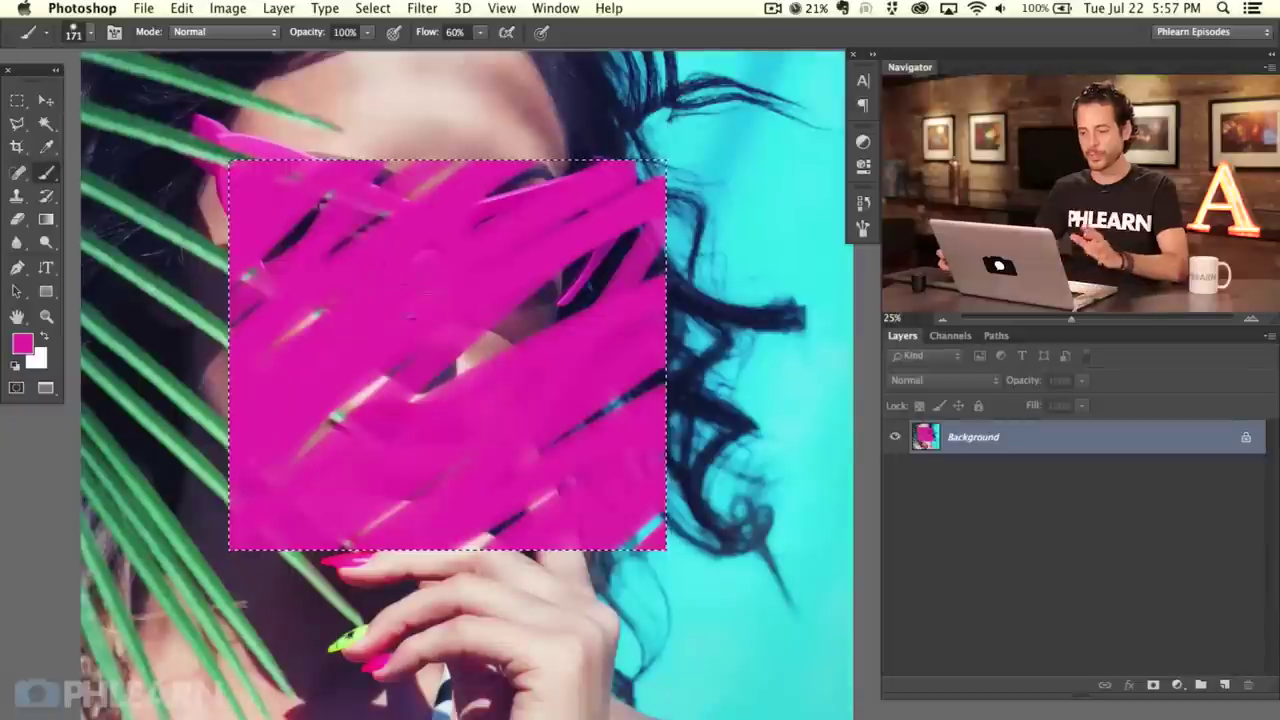
pyautogui.press('super+z')
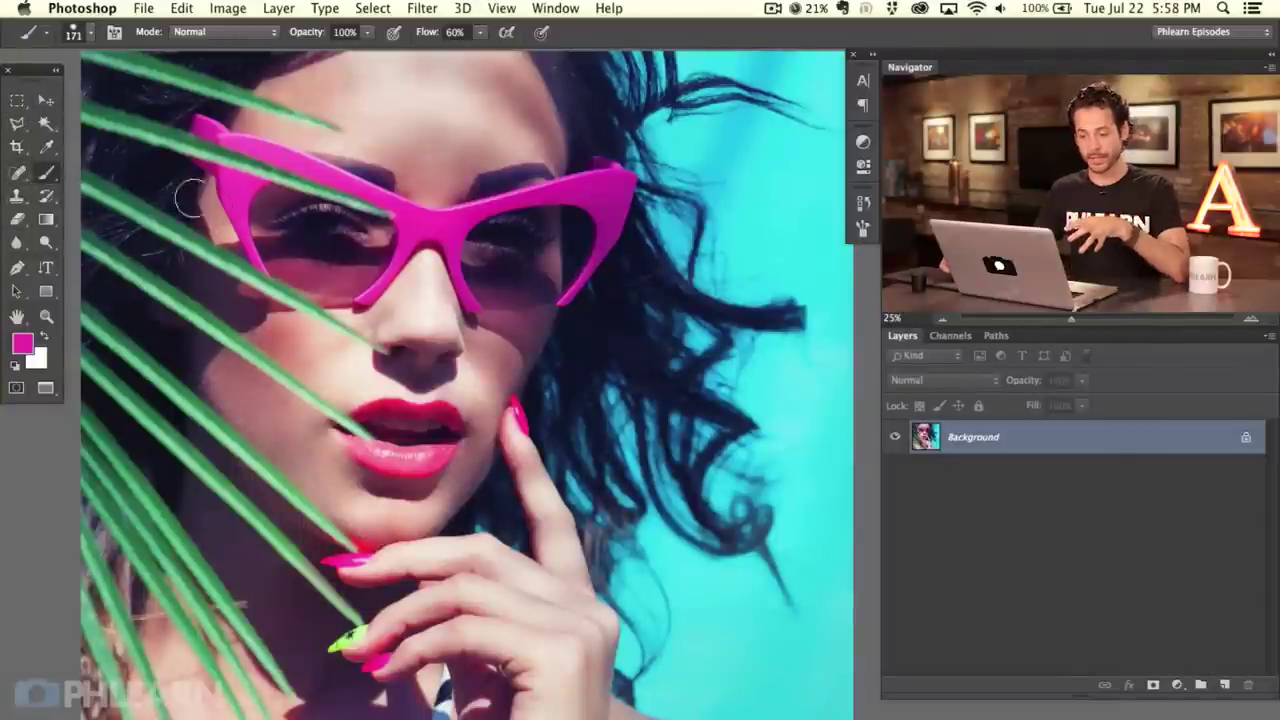
# Draw a rectangular marquee selection over the face and hair, and deselect it
pyautogui.click(18, 122)
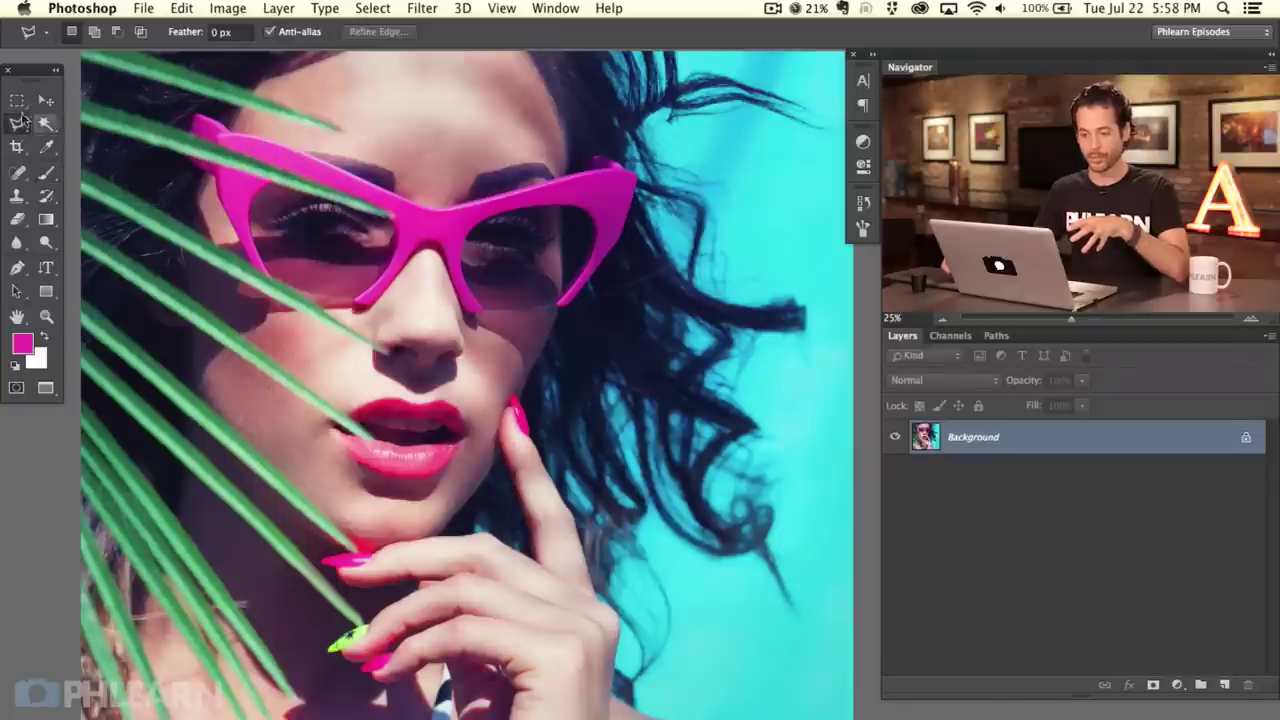
pyautogui.click(17, 100)
pyautogui.moveTo(310, 162); pyautogui.dragTo(746, 590)
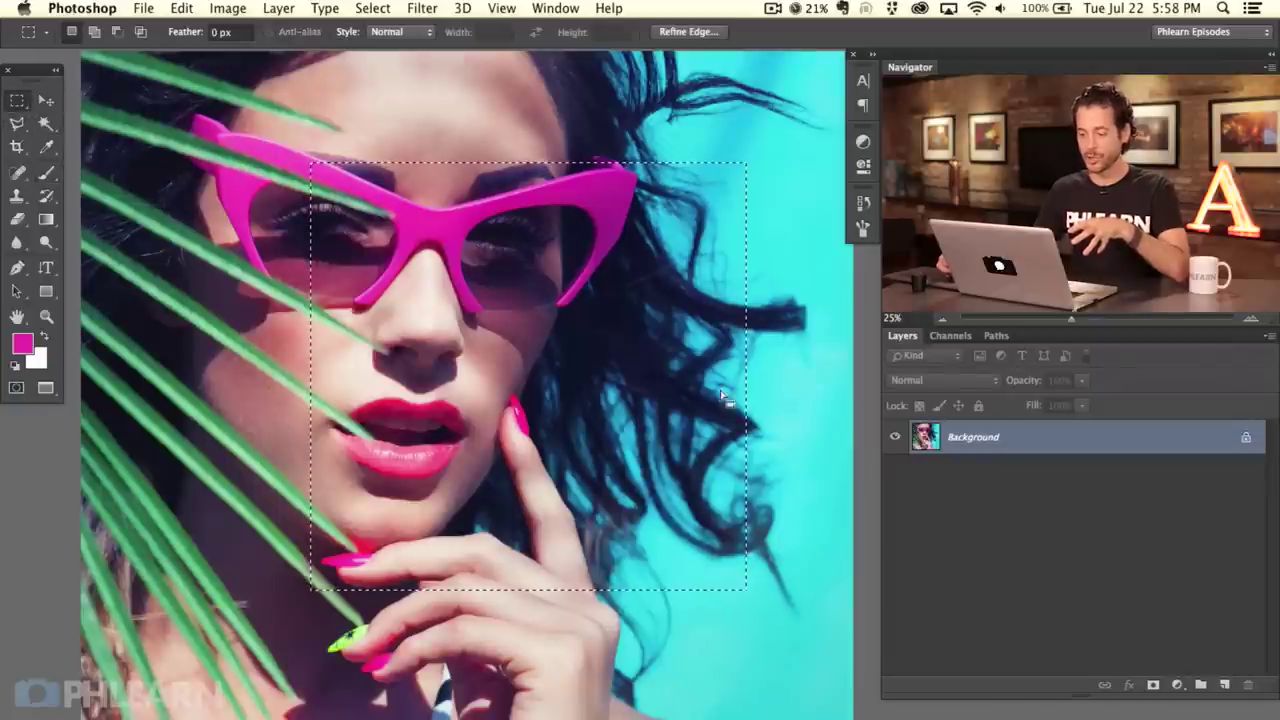
pyautogui.press('super+d')
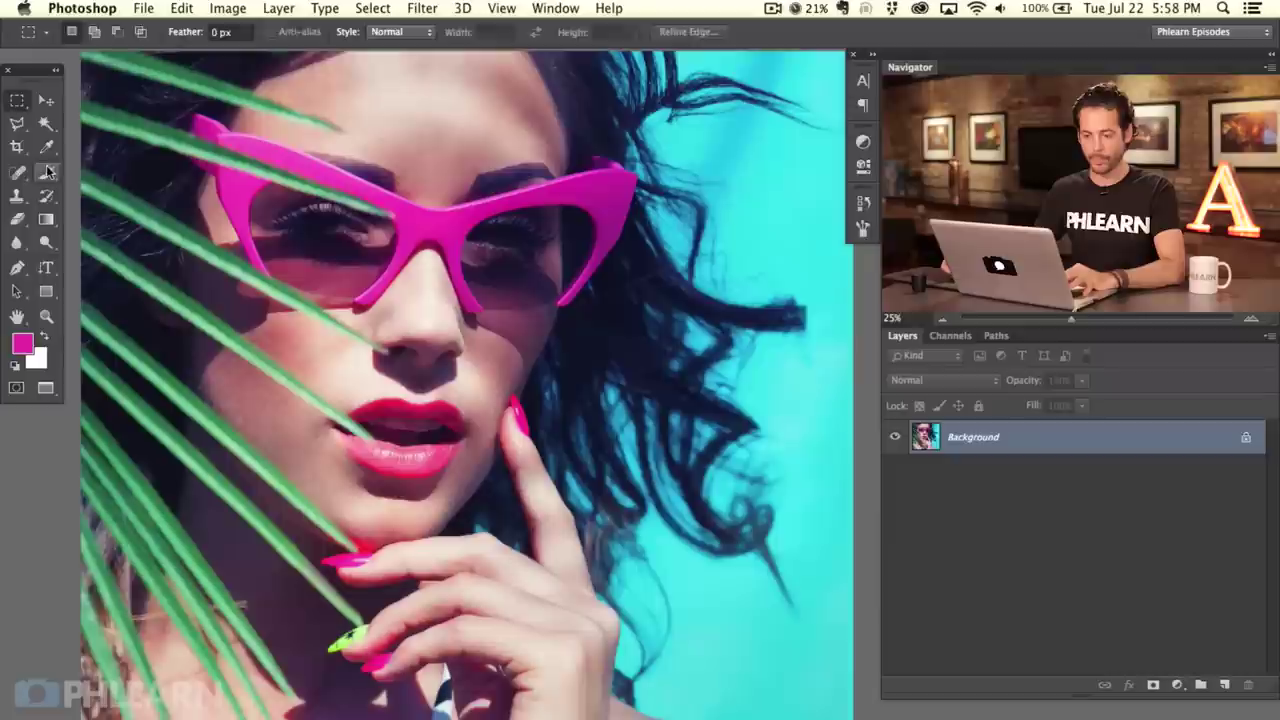
# Paint a pink brush stroke across the face and leaves, and undo it
pyautogui.click(46, 172)
pyautogui.moveTo(378, 245)
pyautogui.mouseDown()
pyautogui.moveTo(265, 445)
pyautogui.moveTo(515, 443)
pyautogui.moveTo(542, 390)
pyautogui.moveTo(606, 540)
pyautogui.moveTo(562, 473)
pyautogui.moveTo(273, 243)
pyautogui.moveTo(180, 443)
pyautogui.mouseUp()
pyautogui.press('super+z')
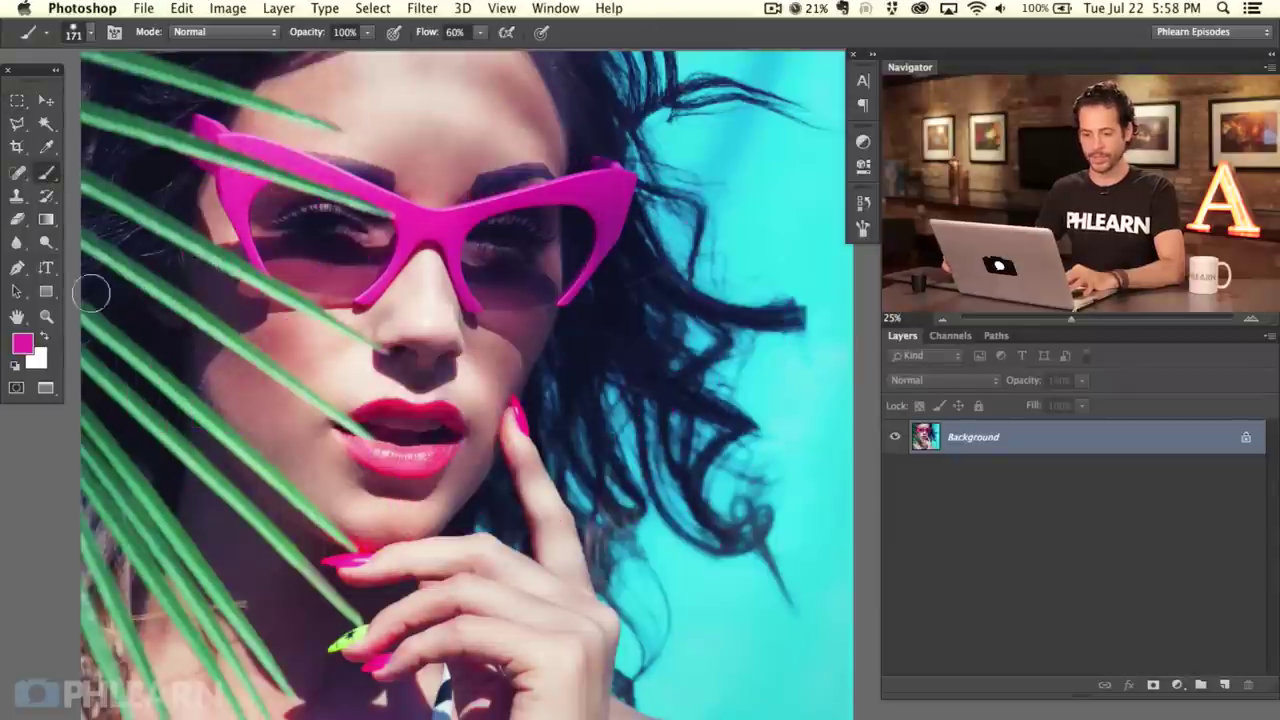
# Clone part of the sunglasses and leaves onto the cheek with the Clone Stamp, and undo it
pyautogui.click(18, 198)
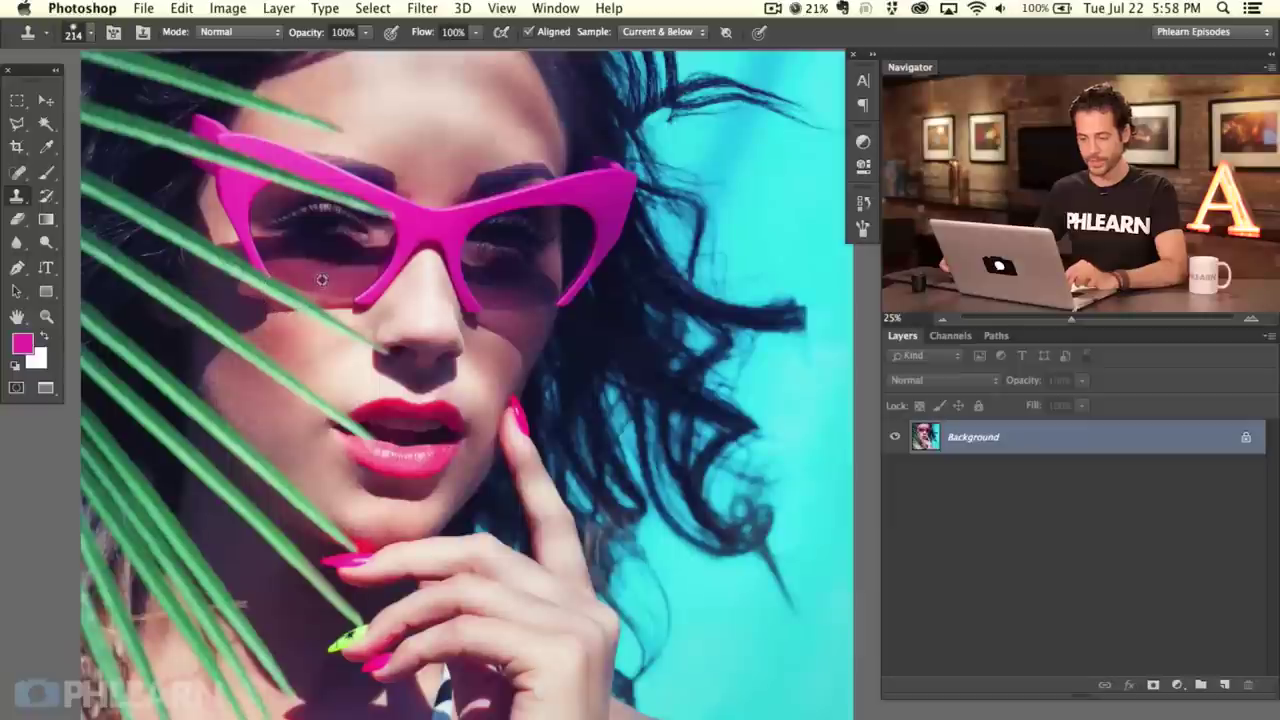
pyautogui.moveTo(289, 425)
pyautogui.mouseDown()
pyautogui.moveTo(290, 496)
pyautogui.moveTo(272, 446)
pyautogui.moveTo(215, 542)
pyautogui.moveTo(175, 378)
pyautogui.mouseUp()
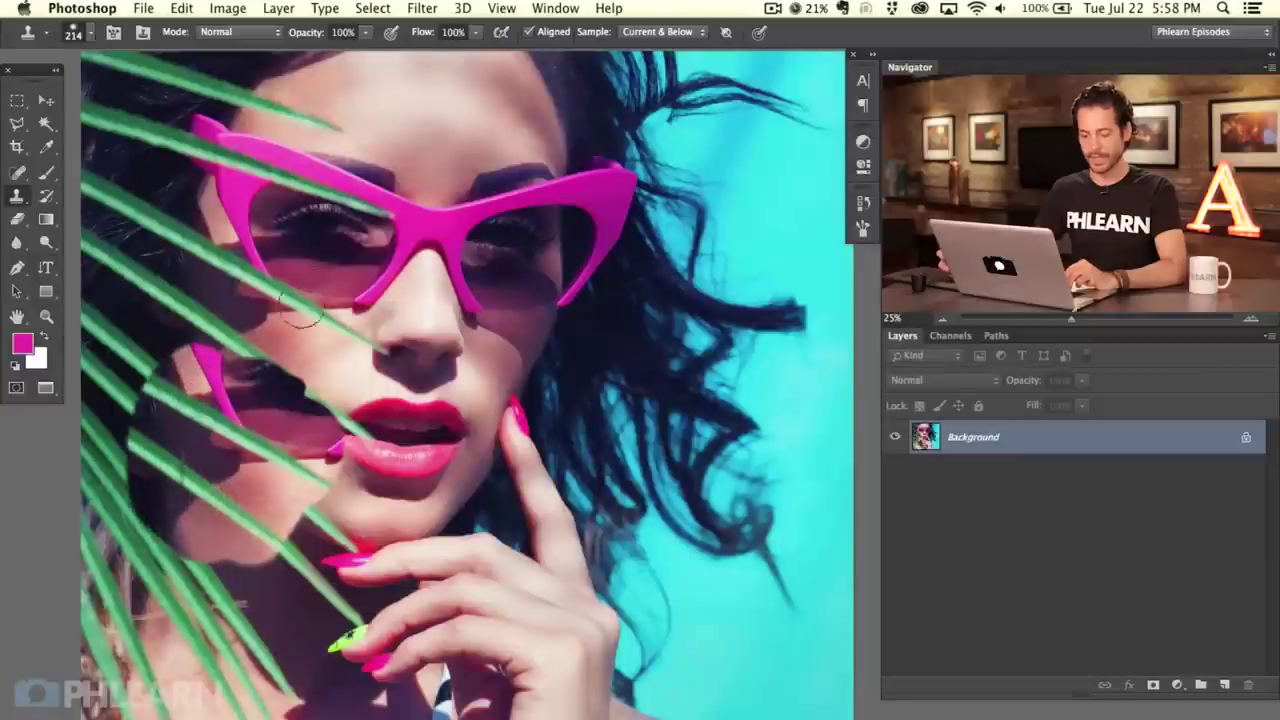
pyautogui.press('super+z')
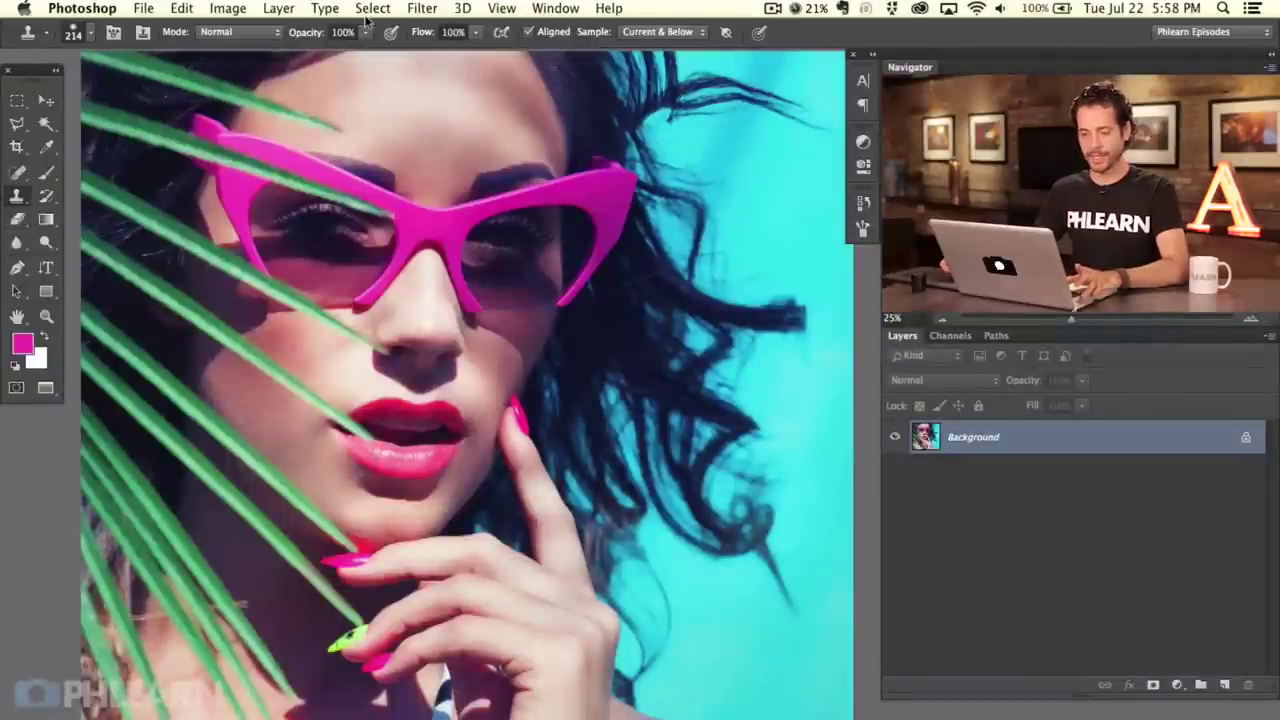
# Try selecting the turquoise background beside the hair with the Magic Wand set to Point Sample, and deselect it
pyautogui.click(46, 101)
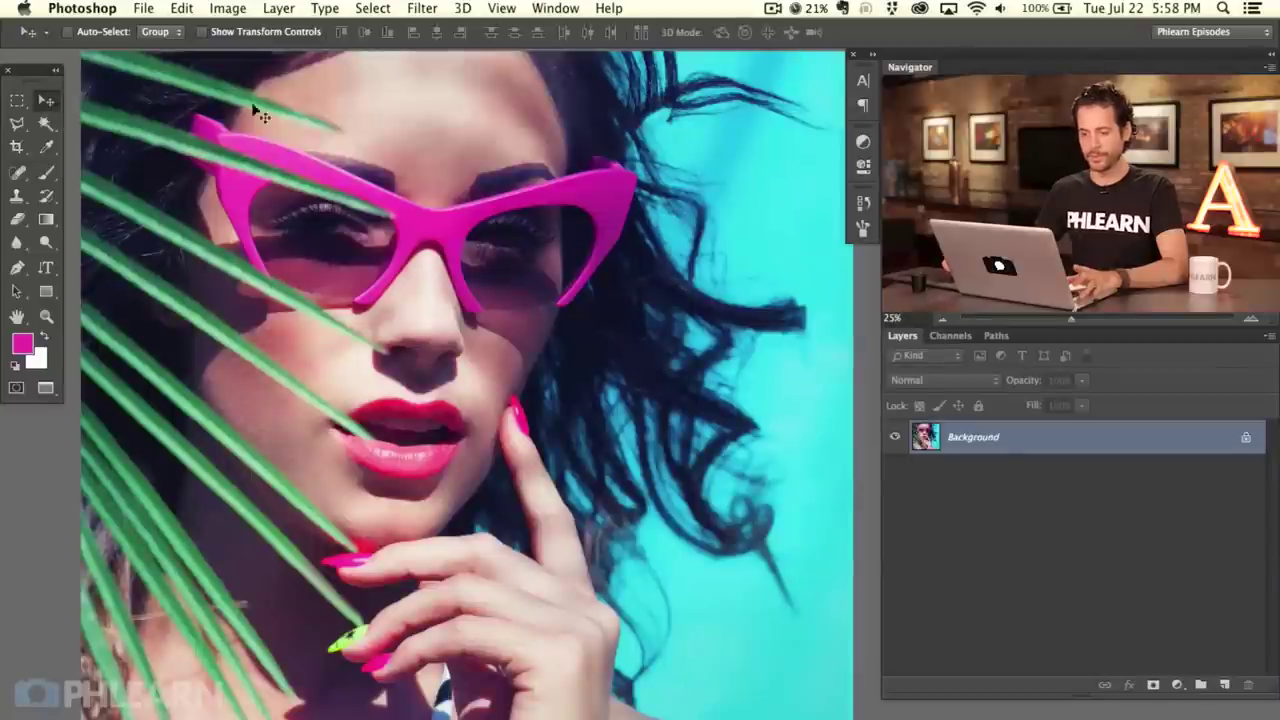
pyautogui.click(47, 125)
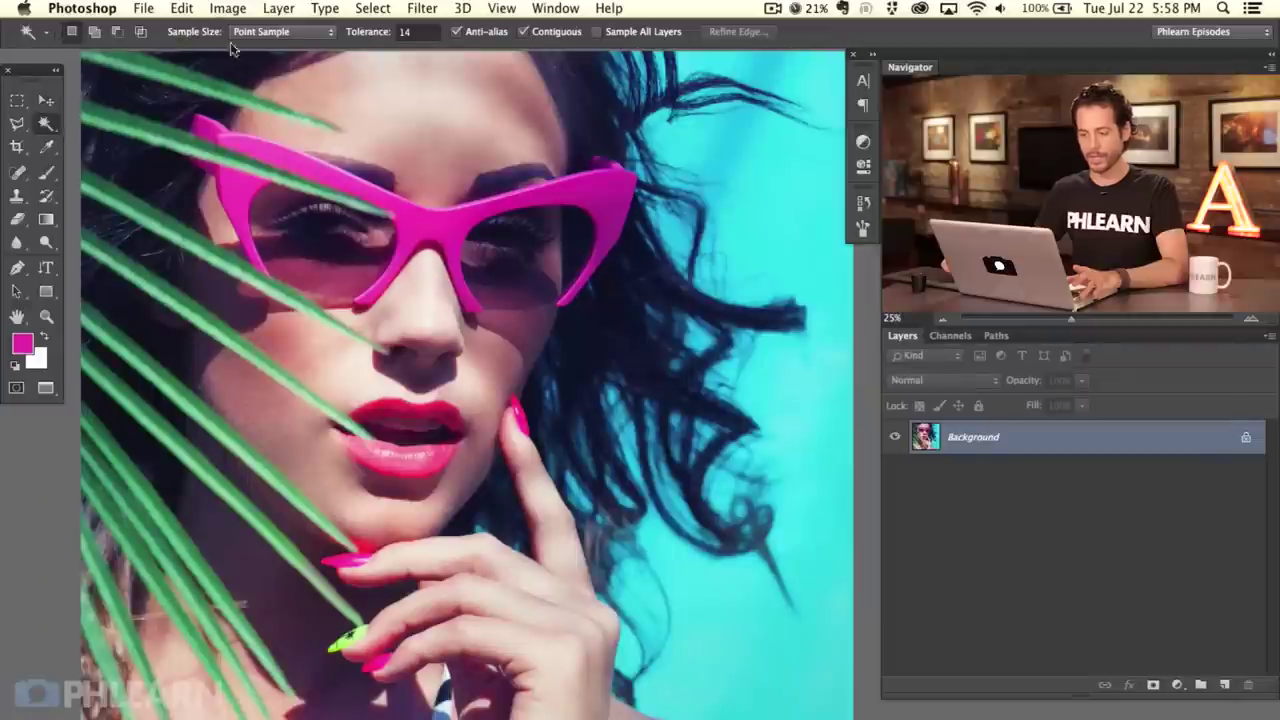
pyautogui.click(326, 33)
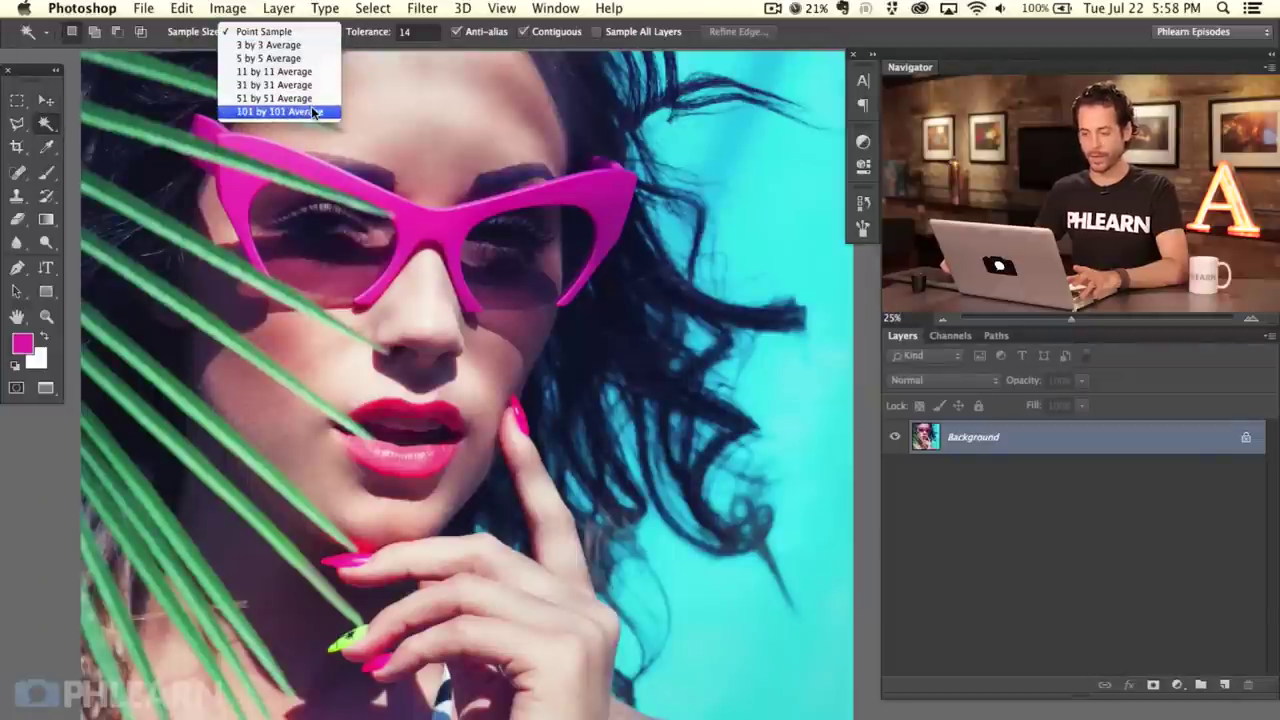
pyautogui.click(324, 33)
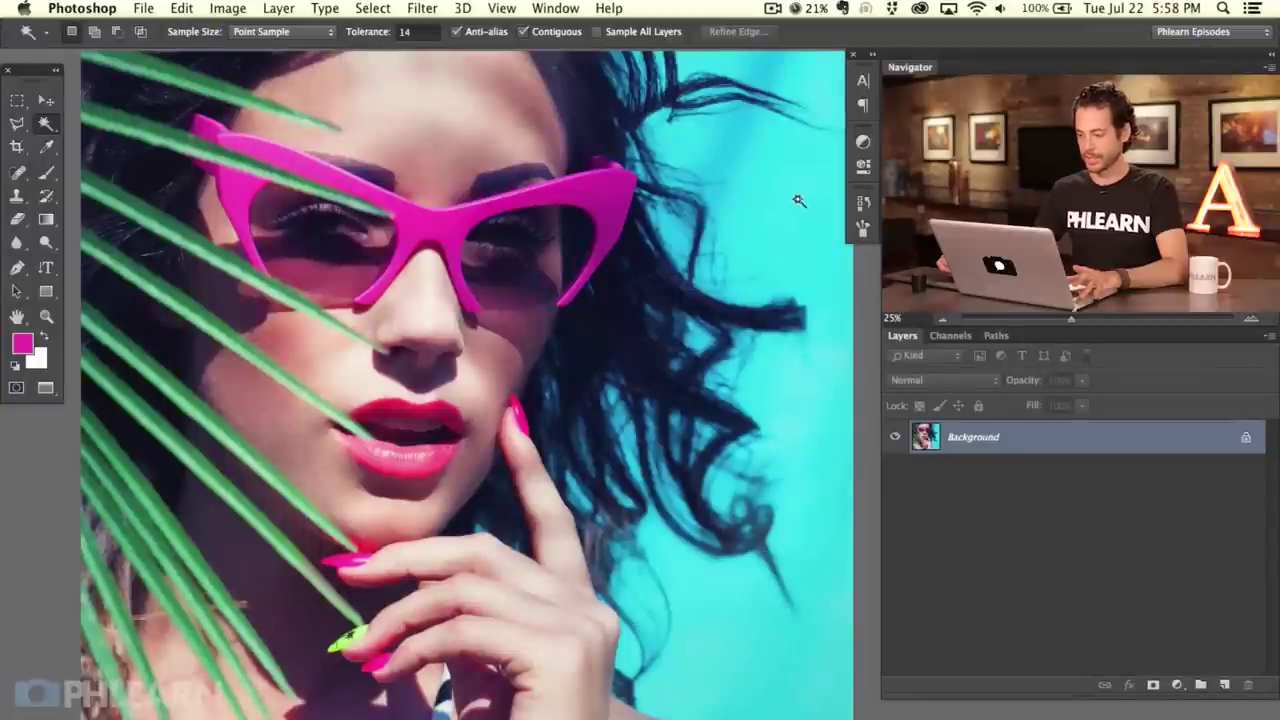
pyautogui.click(803, 209)
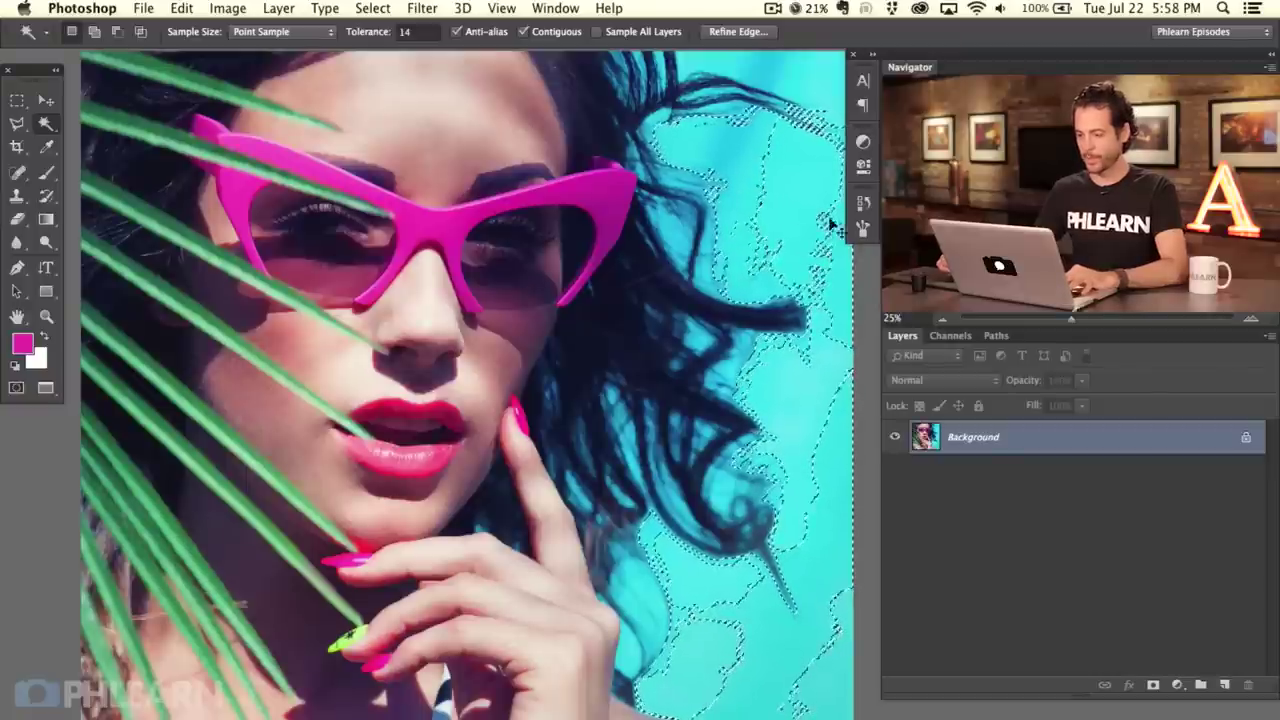
pyautogui.press('super+d')
# Set the Magic Wand tolerance to 73, select the turquoise background with it, and clear the selection
pyautogui.click(371, 32)
pyautogui.write('73')
pyautogui.press('Return')
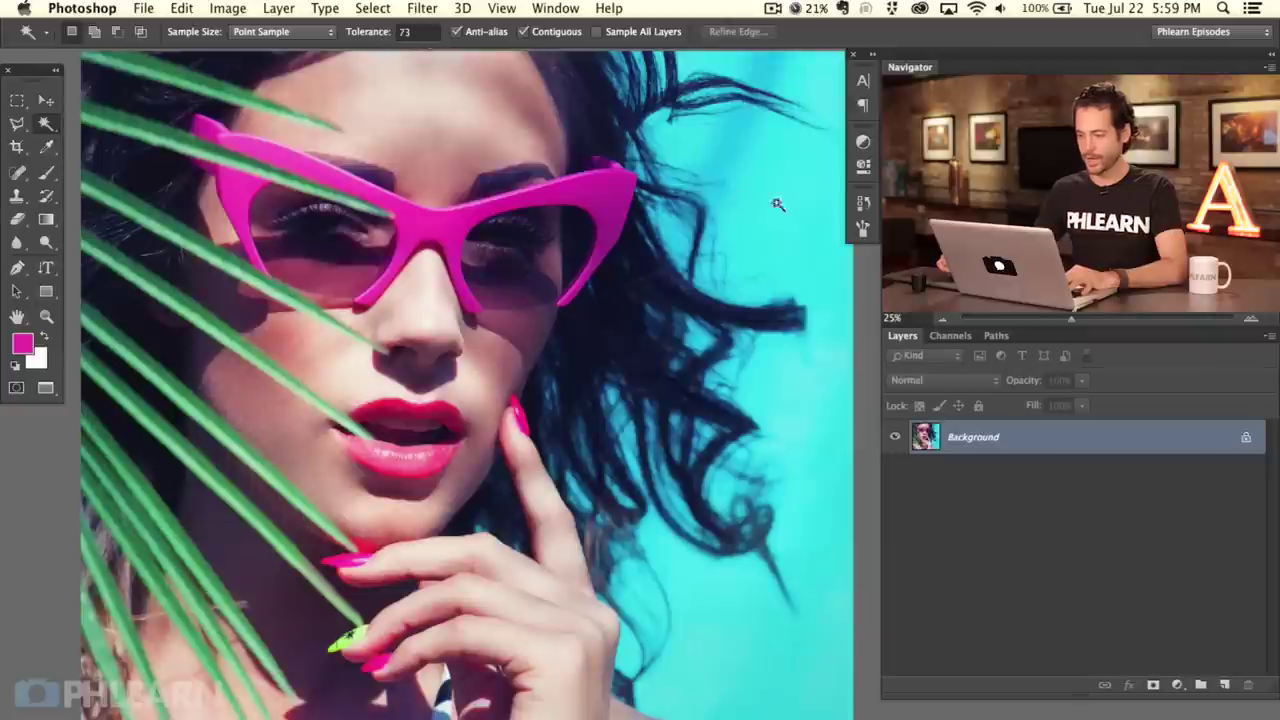
pyautogui.click(772, 188)
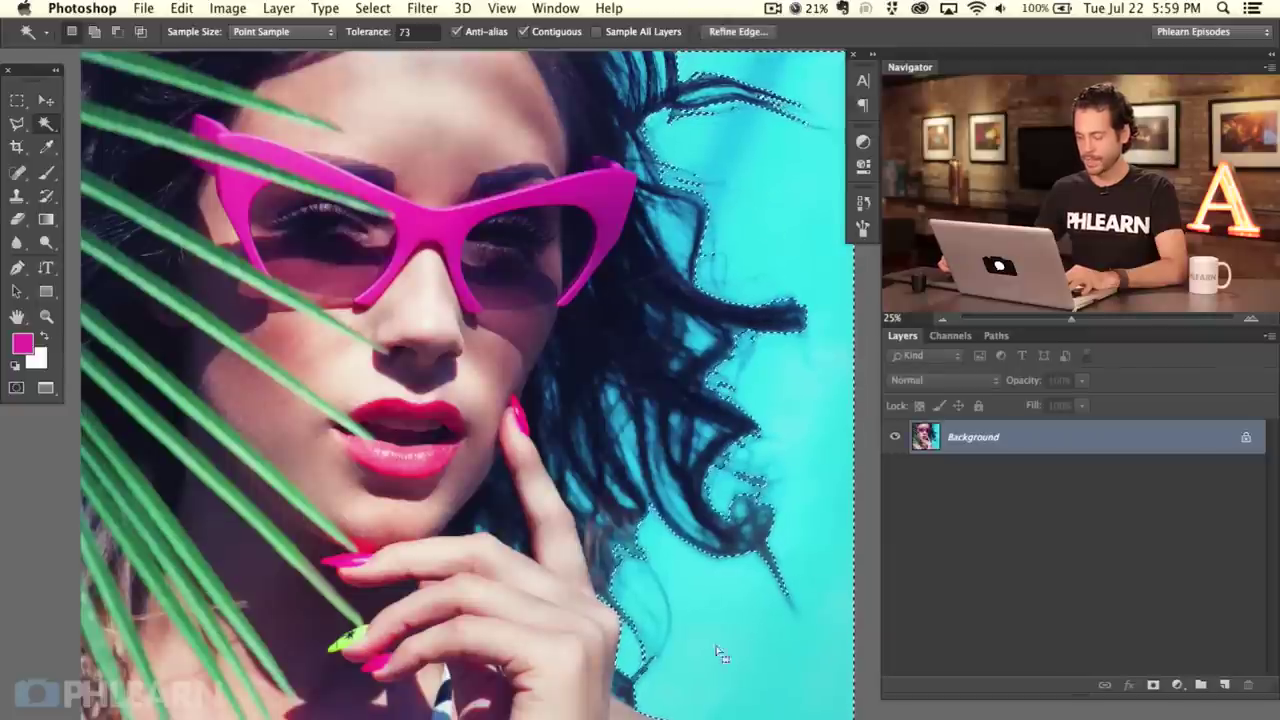
pyautogui.press('super+d')
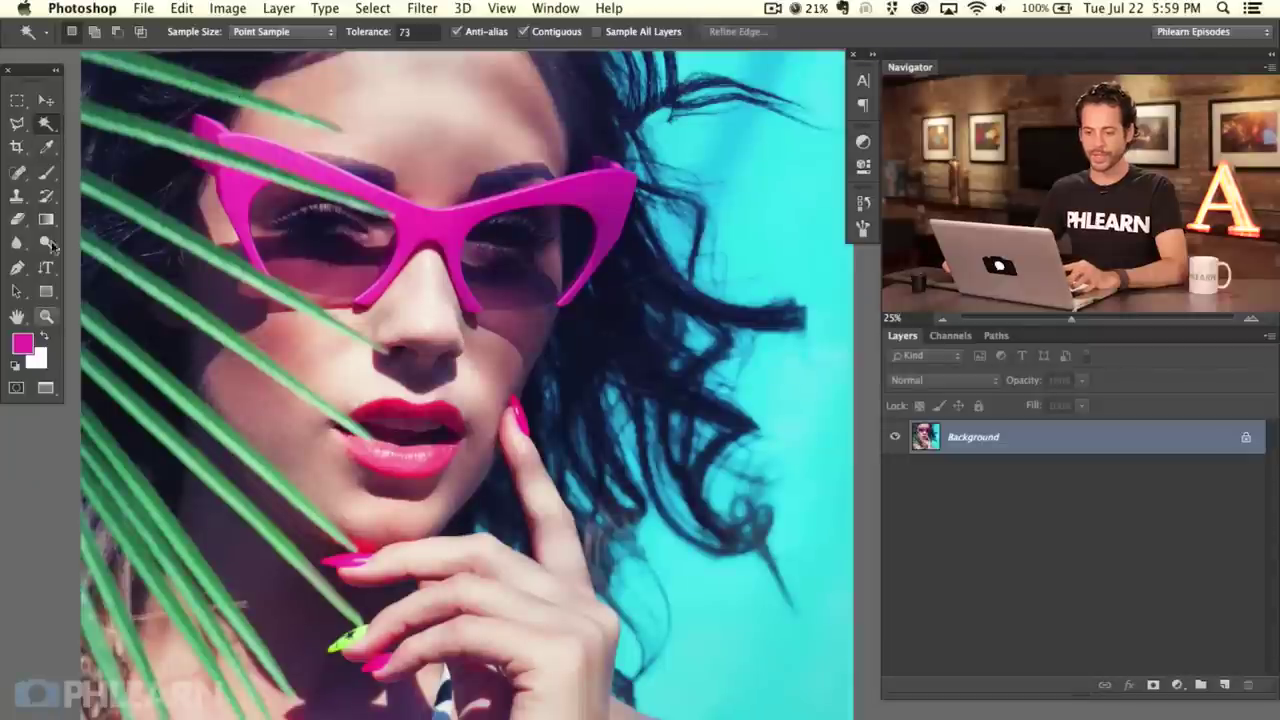
# Switch to the Brush tool with its blending mode kept at Normal, and move the toolbox slightly higher
pyautogui.click(48, 174)
pyautogui.click(235, 33)
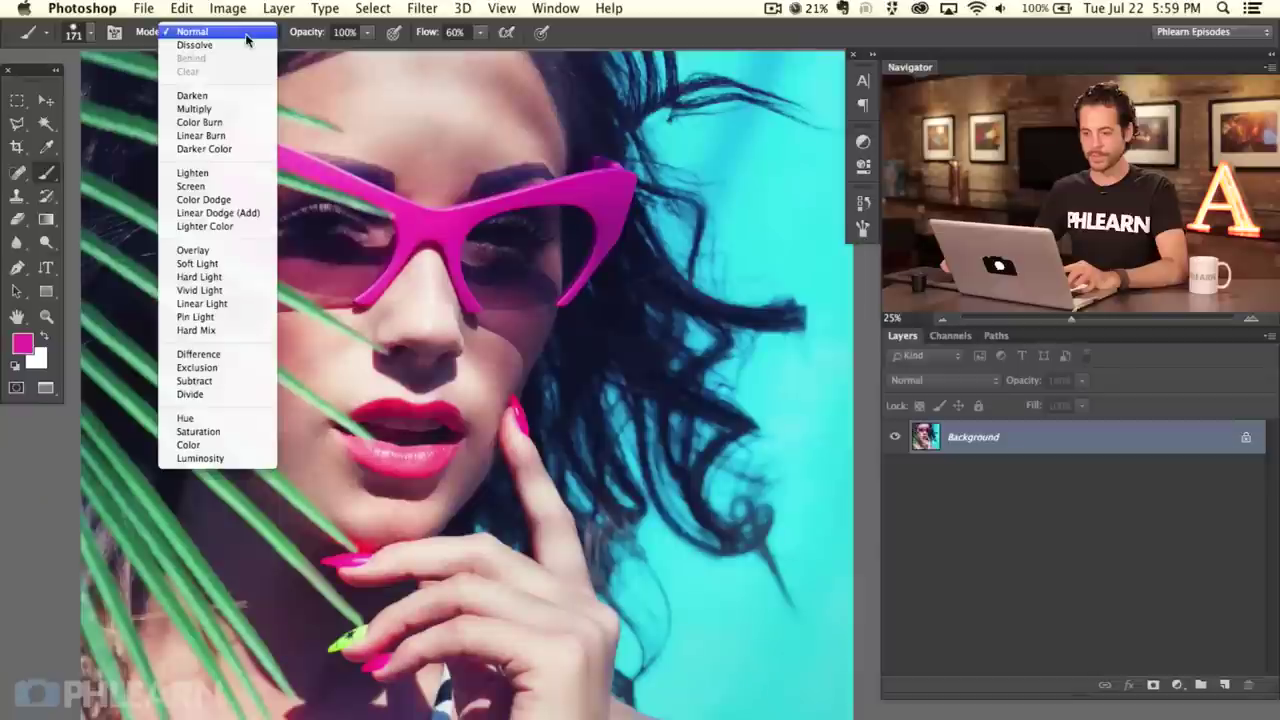
pyautogui.click(252, 37)
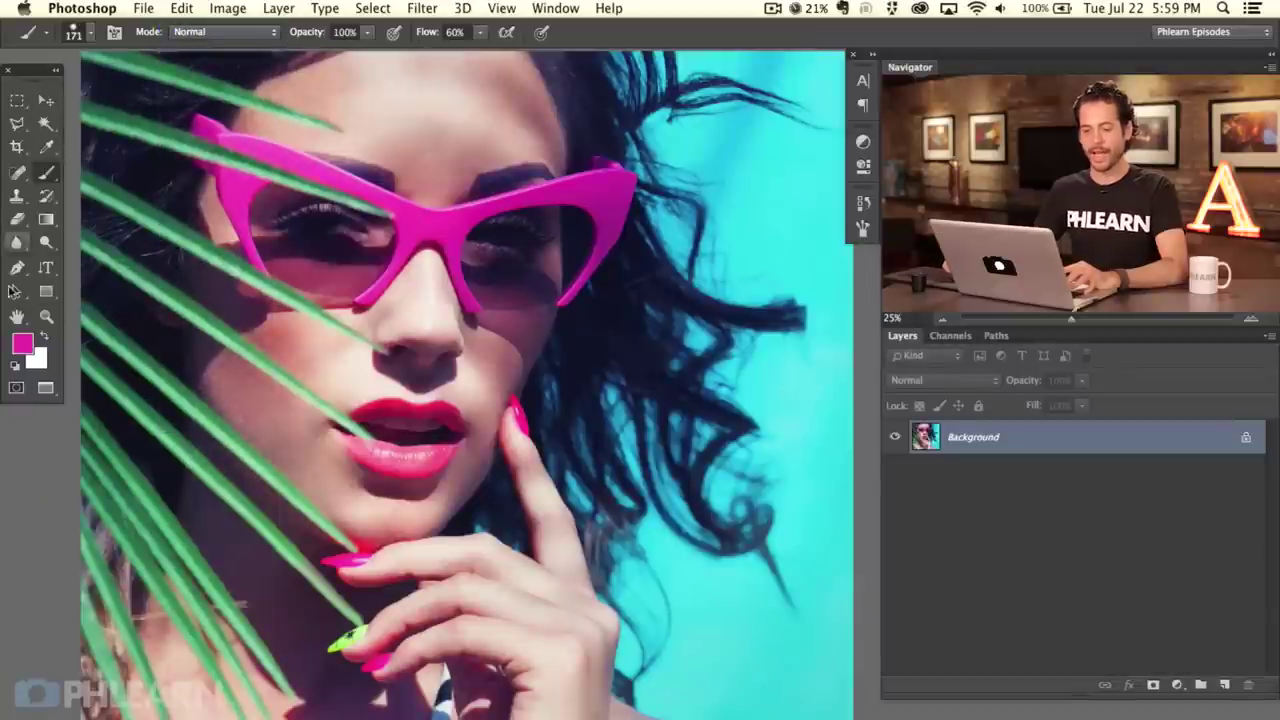
pyautogui.moveTo(38, 80); pyautogui.dragTo(36, 64)
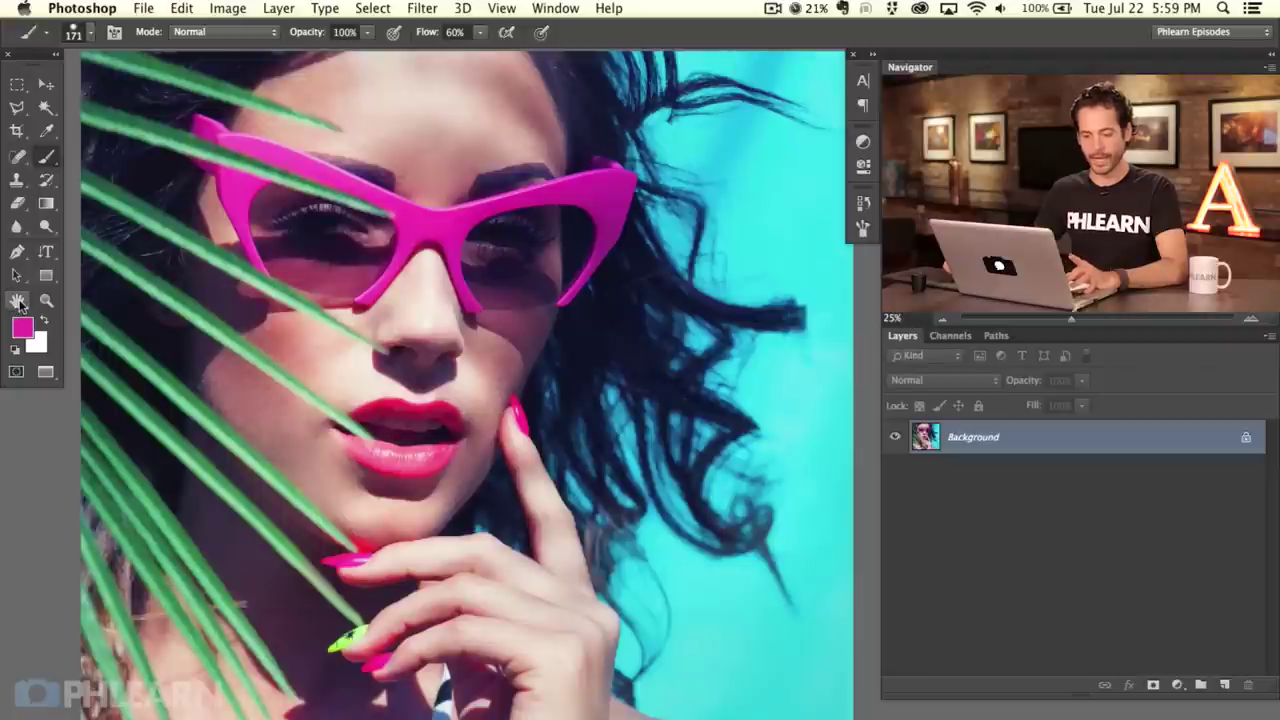
# Pan across the image with the Hand tool and zoom in on the sunglasses to 33.33%
pyautogui.click(18, 301)
pyautogui.moveTo(350, 285); pyautogui.dragTo(393, 255)
pyautogui.moveTo(448, 304); pyautogui.dragTo(148, 289)
pyautogui.click(48, 302)
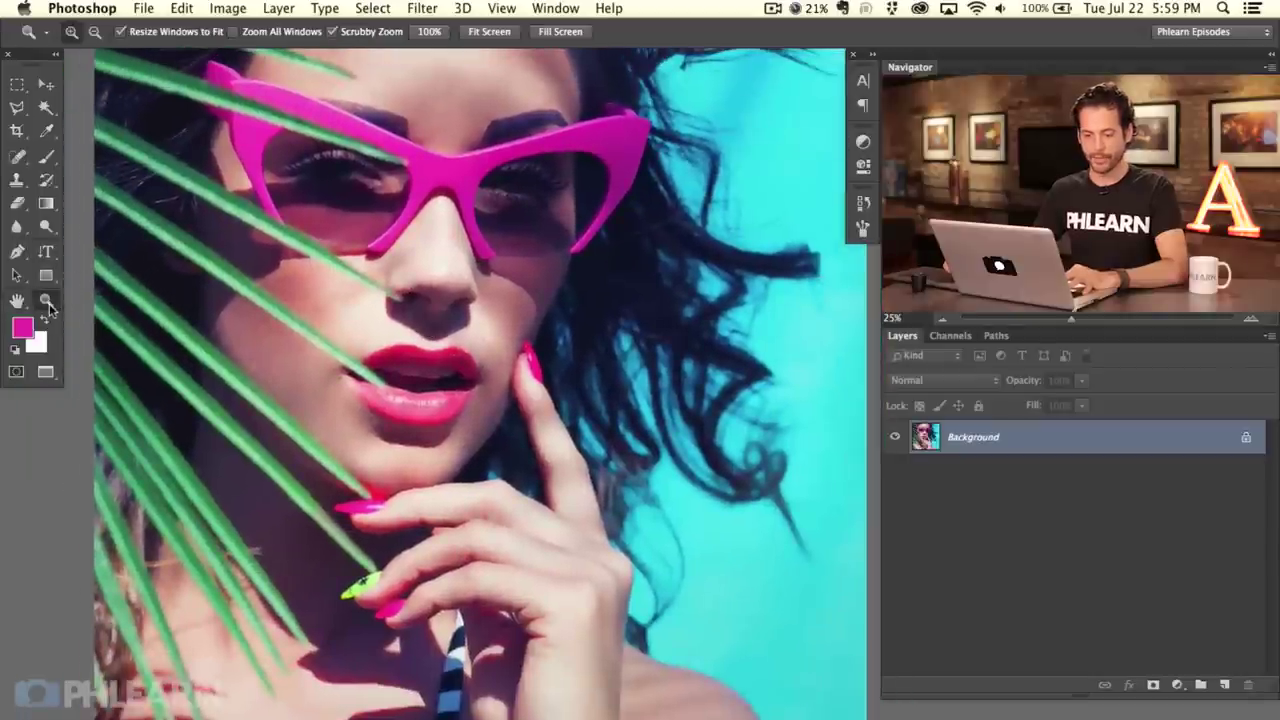
pyautogui.click(350, 177)
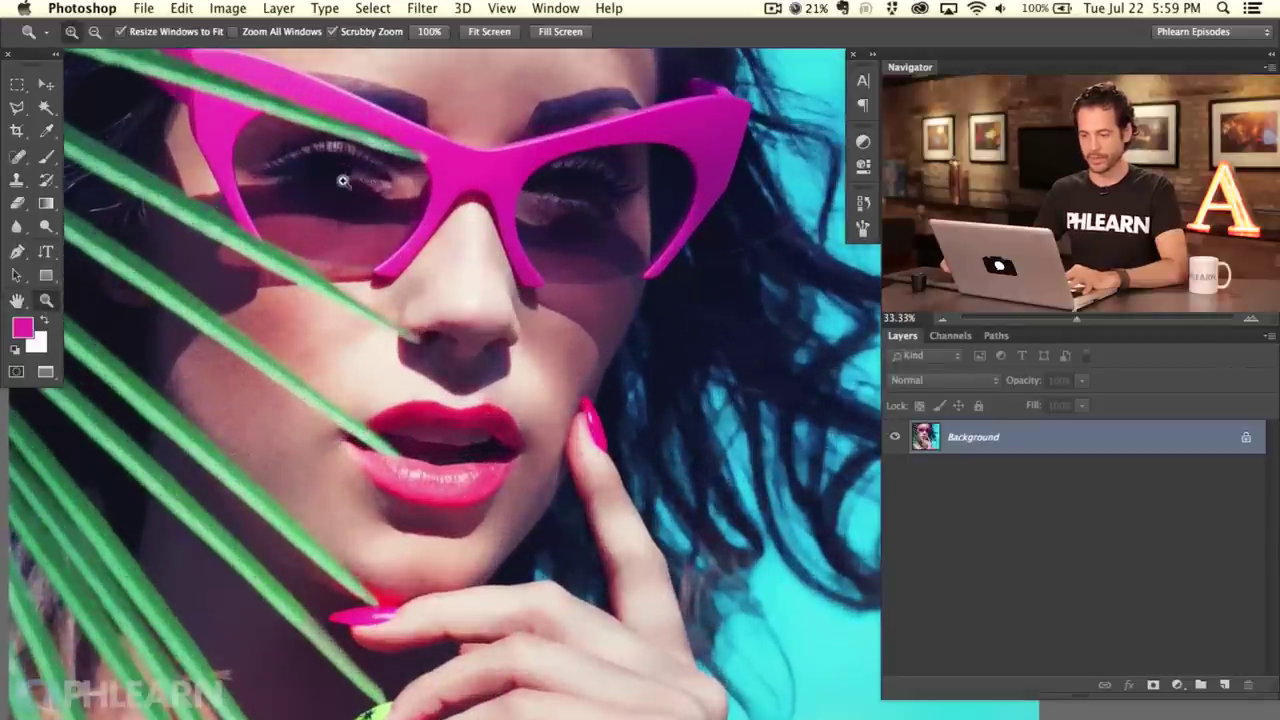
# Practice zooming on the face, going in to 50%, out to 16.67%, and back in to about 33%
pyautogui.click(608, 203)
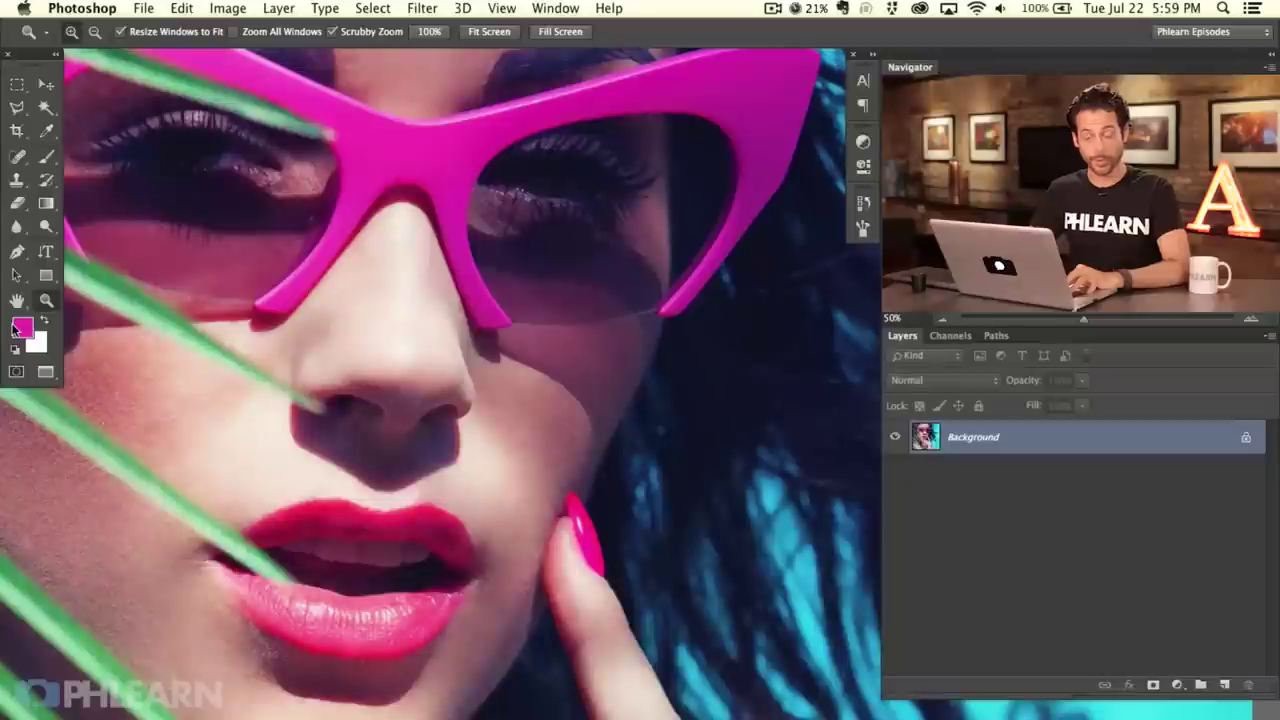
pyautogui.press('super+minus')
pyautogui.press('super+minus')
pyautogui.press('super+minus')
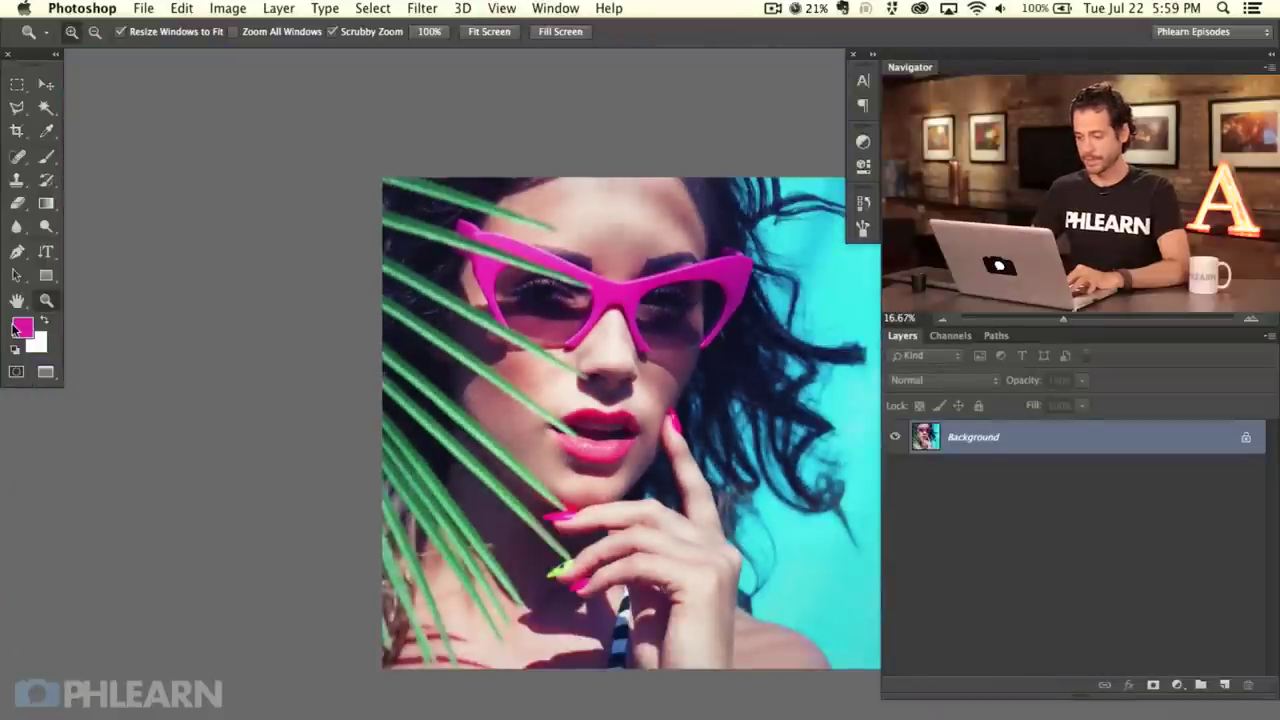
pyautogui.press('super+plus')
pyautogui.press('super+plus')
pyautogui.press('super+minus')
pyautogui.press('super+plus')
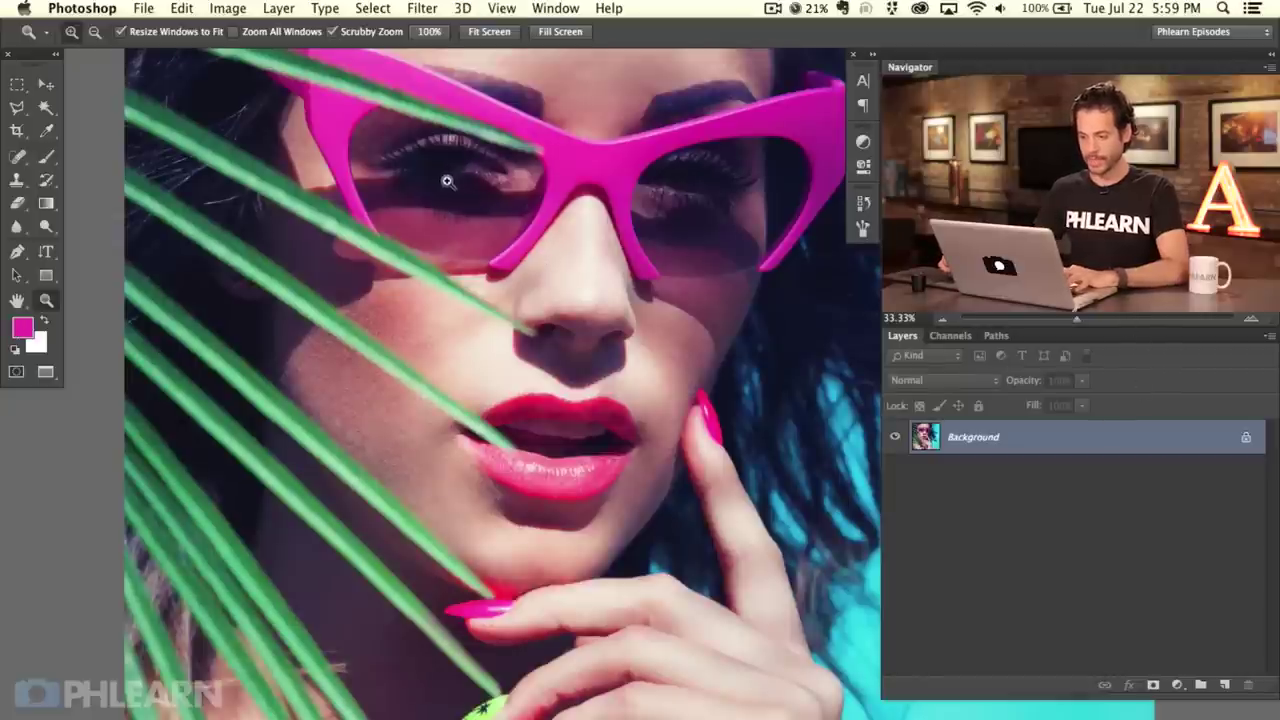
pyautogui.moveTo(456, 165); pyautogui.dragTo(460, 202)
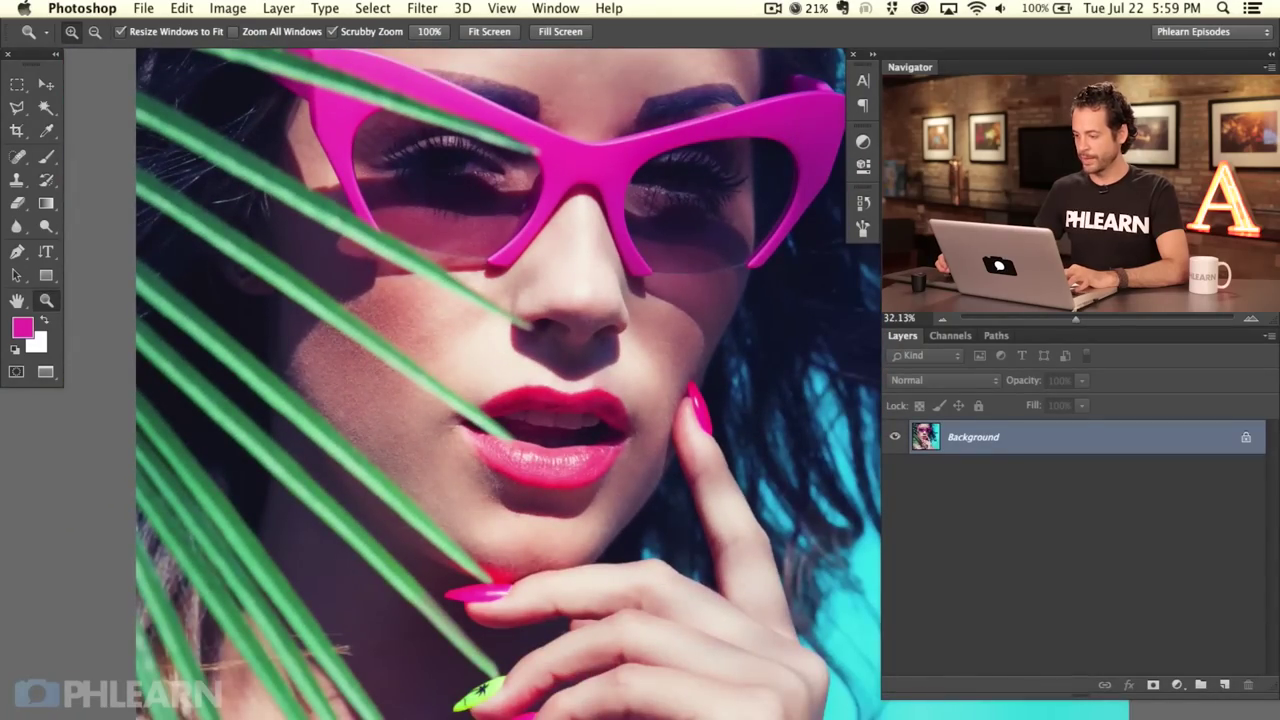
# Step the view magnification down to 25%, up to 66.67%, and back to 33.33%
pyautogui.click(941, 318)
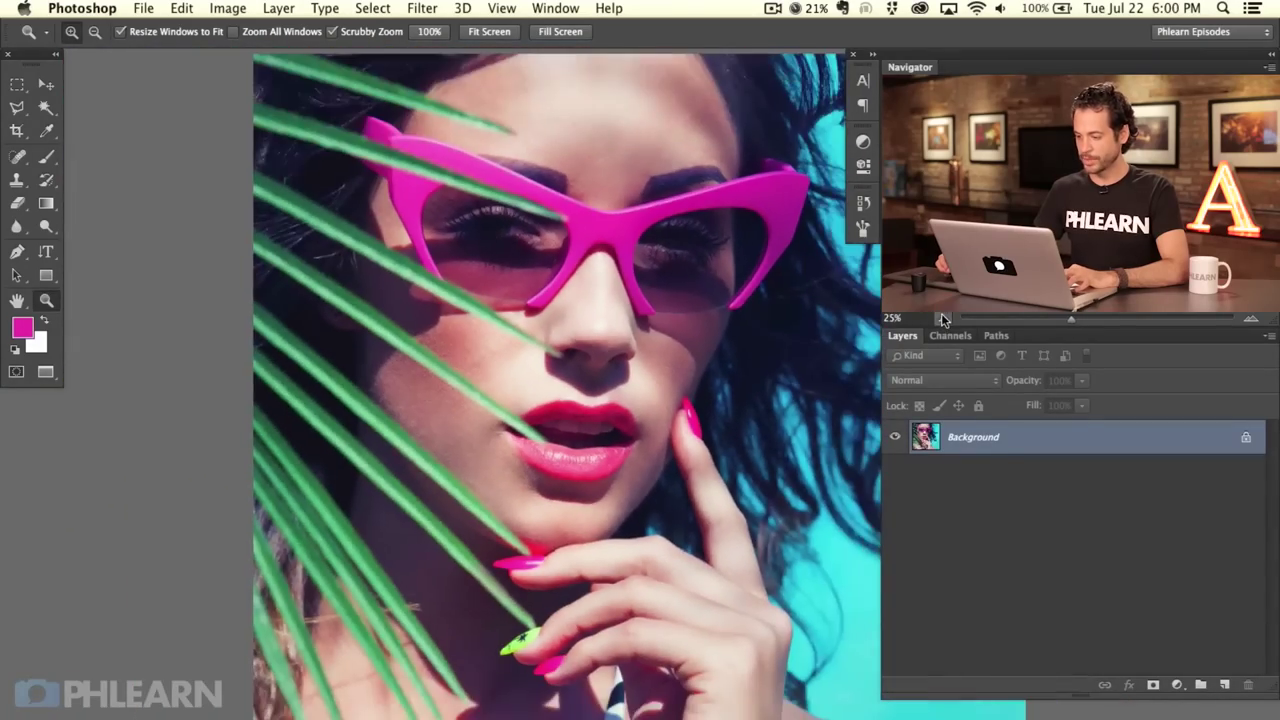
pyautogui.click(1251, 321)
pyautogui.click(1251, 321)
pyautogui.click(1251, 321)
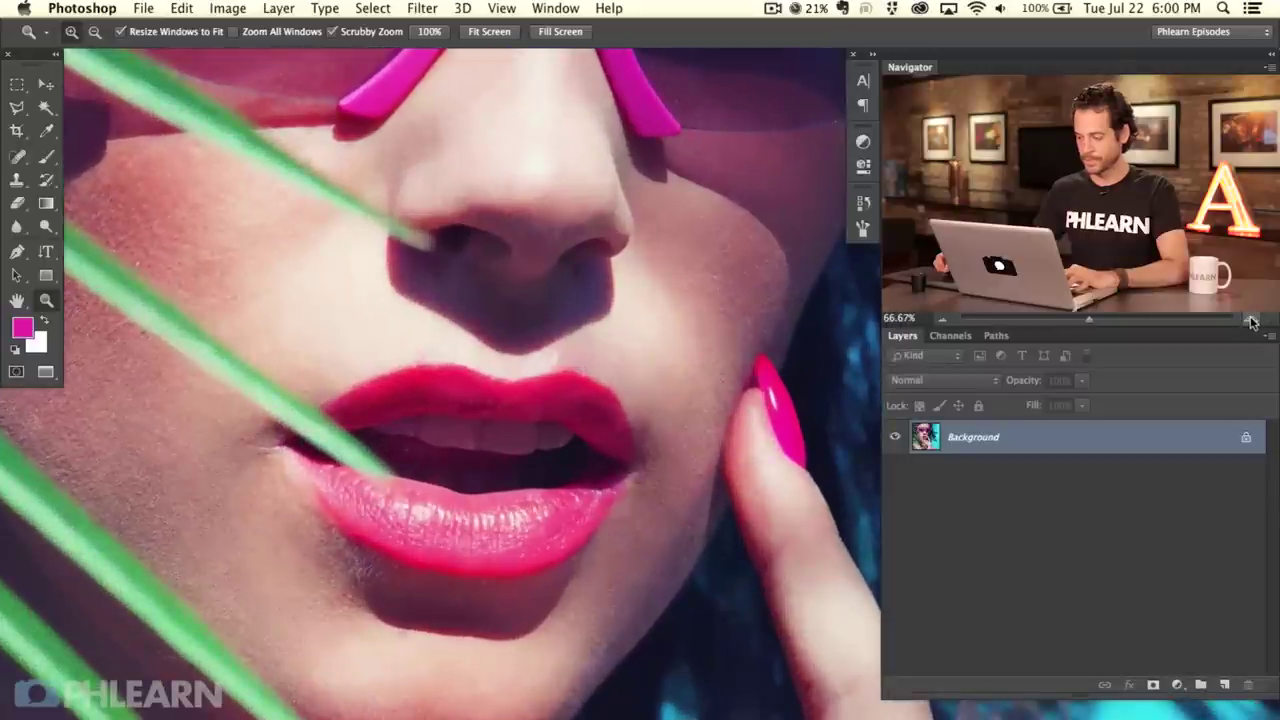
pyautogui.click(941, 318)
pyautogui.click(941, 318)
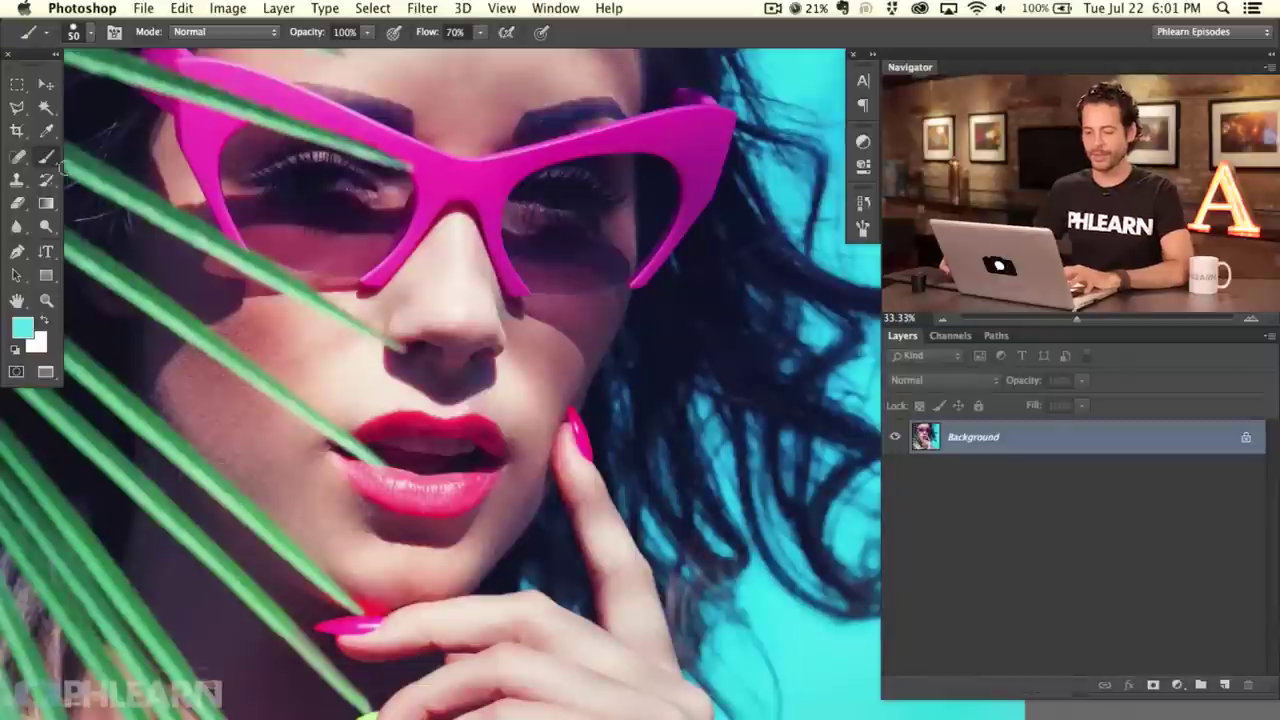
# Paint a turquoise signature across the lower face on the Background layer with the size 50 brush
pyautogui.moveTo(135, 598); pyautogui.dragTo(230, 624)
pyautogui.moveTo(120, 500)
pyautogui.mouseDown()
pyautogui.moveTo(236, 502)
pyautogui.moveTo(316, 446)
pyautogui.moveTo(668, 343)
pyautogui.mouseUp()
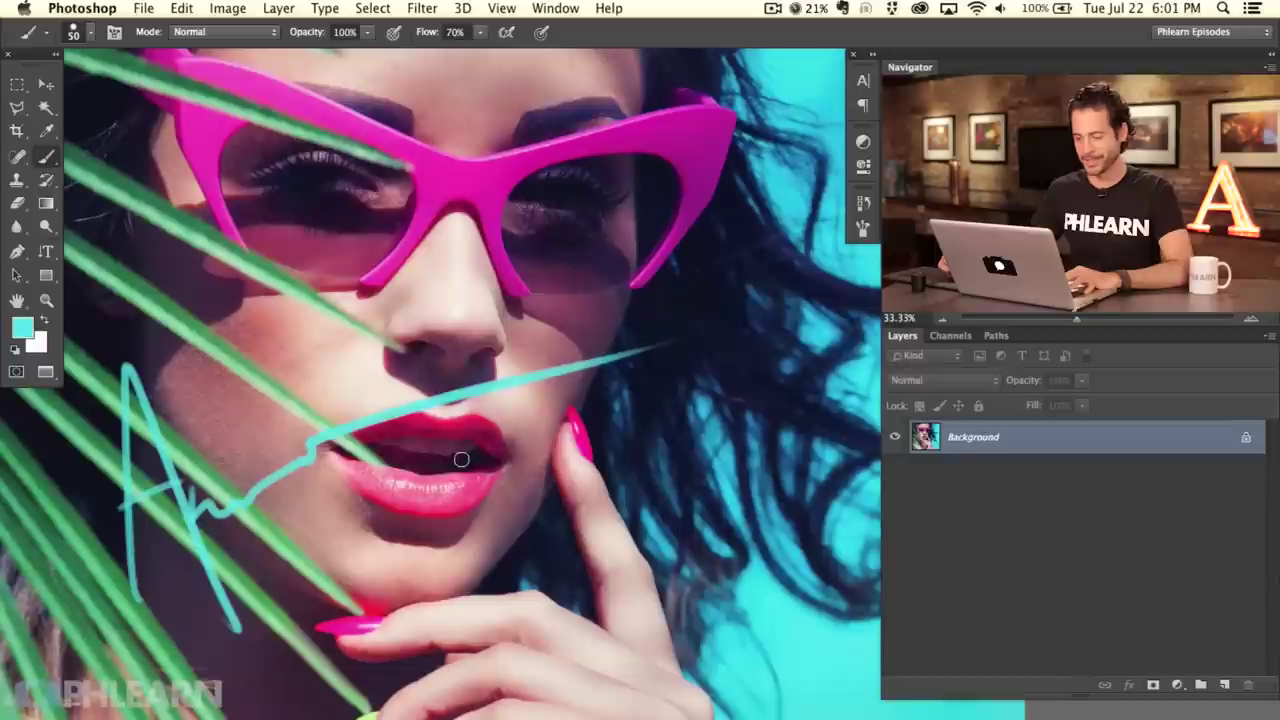
# Try erasing part of the signature on the Background layer, and undo both the erasing and the signature strokes
pyautogui.click(18, 204)
pyautogui.moveTo(335, 392)
pyautogui.mouseDown()
pyautogui.moveTo(290, 500)
pyautogui.moveTo(240, 413)
pyautogui.moveTo(200, 486)
pyautogui.moveTo(140, 450)
pyautogui.moveTo(114, 363)
pyautogui.moveTo(126, 456)
pyautogui.moveTo(220, 423)
pyautogui.moveTo(290, 430)
pyautogui.mouseUp()
pyautogui.press('super+z')
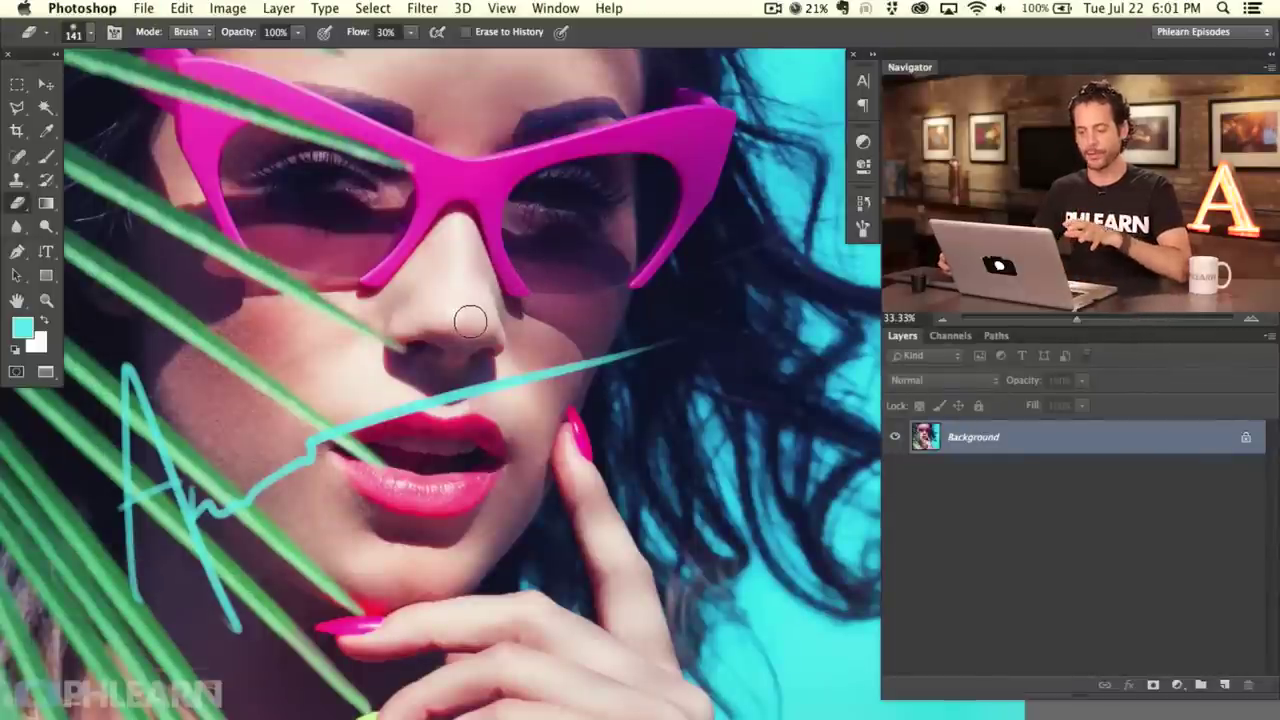
pyautogui.press('alt+super+z')
pyautogui.press('alt+super+z')
pyautogui.press('alt+super+z')
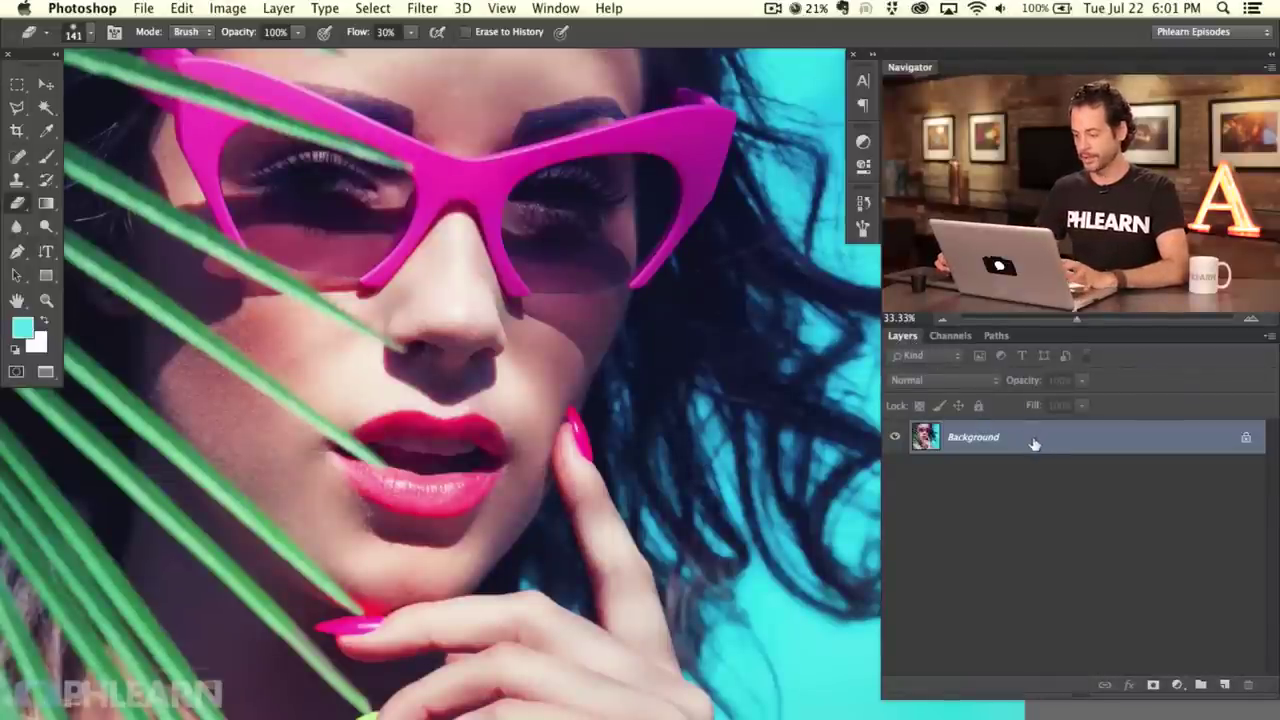
# Add a new layer above the Background and paint a turquoise signature across the mouth with the size 50 brush
pyautogui.click(1224, 686)
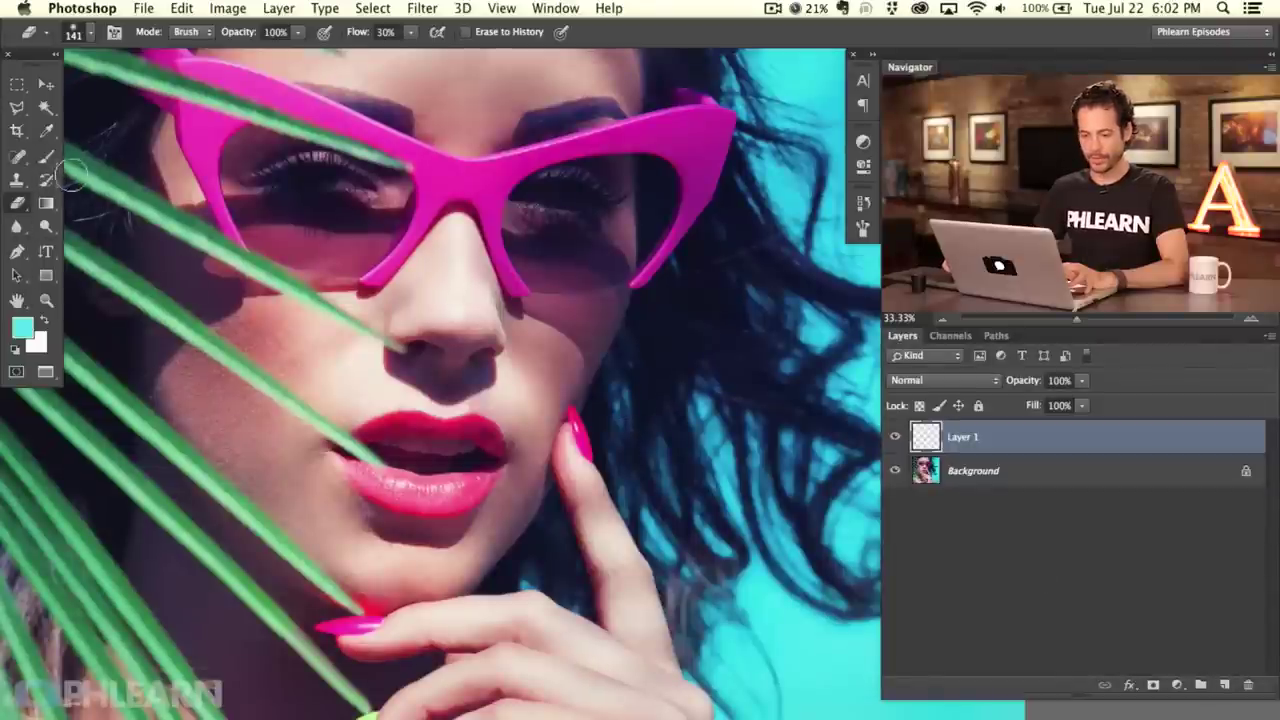
pyautogui.click(47, 158)
pyautogui.moveTo(217, 552)
pyautogui.mouseDown()
pyautogui.moveTo(237, 294)
pyautogui.moveTo(280, 470)
pyautogui.moveTo(735, 377)
pyautogui.mouseUp()
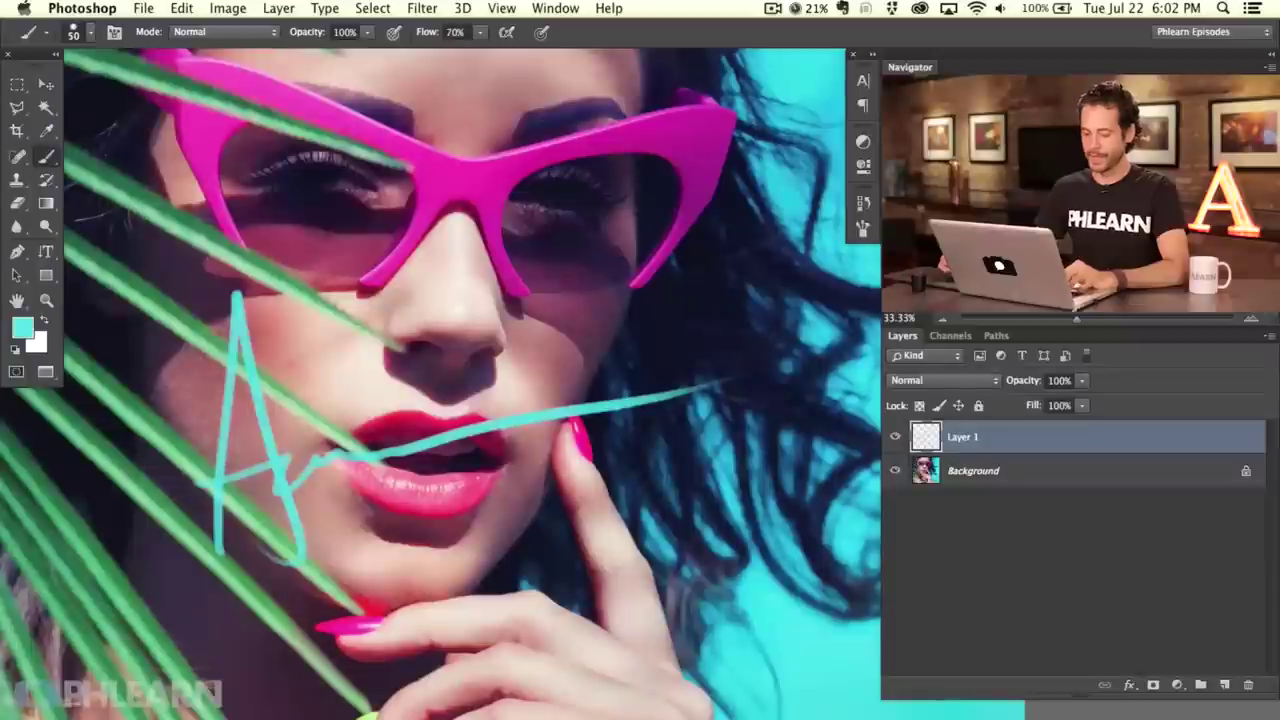
# Try erasing part of the signature's first letter on Layer 1, and undo the erasing
pyautogui.press('e')
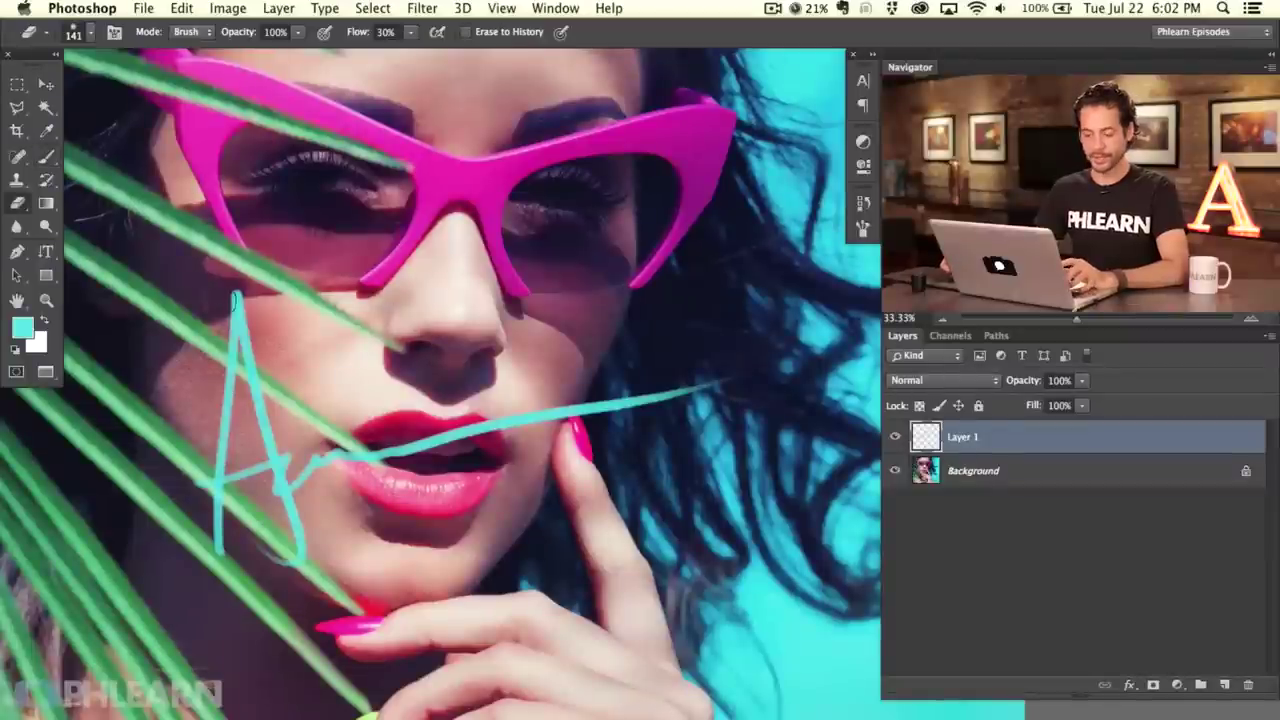
pyautogui.moveTo(280, 402)
pyautogui.mouseDown()
pyautogui.moveTo(224, 569)
pyautogui.moveTo(300, 567)
pyautogui.moveTo(420, 415)
pyautogui.moveTo(532, 340)
pyautogui.moveTo(545, 477)
pyautogui.moveTo(685, 367)
pyautogui.moveTo(715, 297)
pyautogui.moveTo(563, 400)
pyautogui.moveTo(355, 487)
pyautogui.moveTo(323, 392)
pyautogui.moveTo(250, 267)
pyautogui.moveTo(222, 375)
pyautogui.moveTo(263, 429)
pyautogui.mouseUp()
pyautogui.press('super+z')
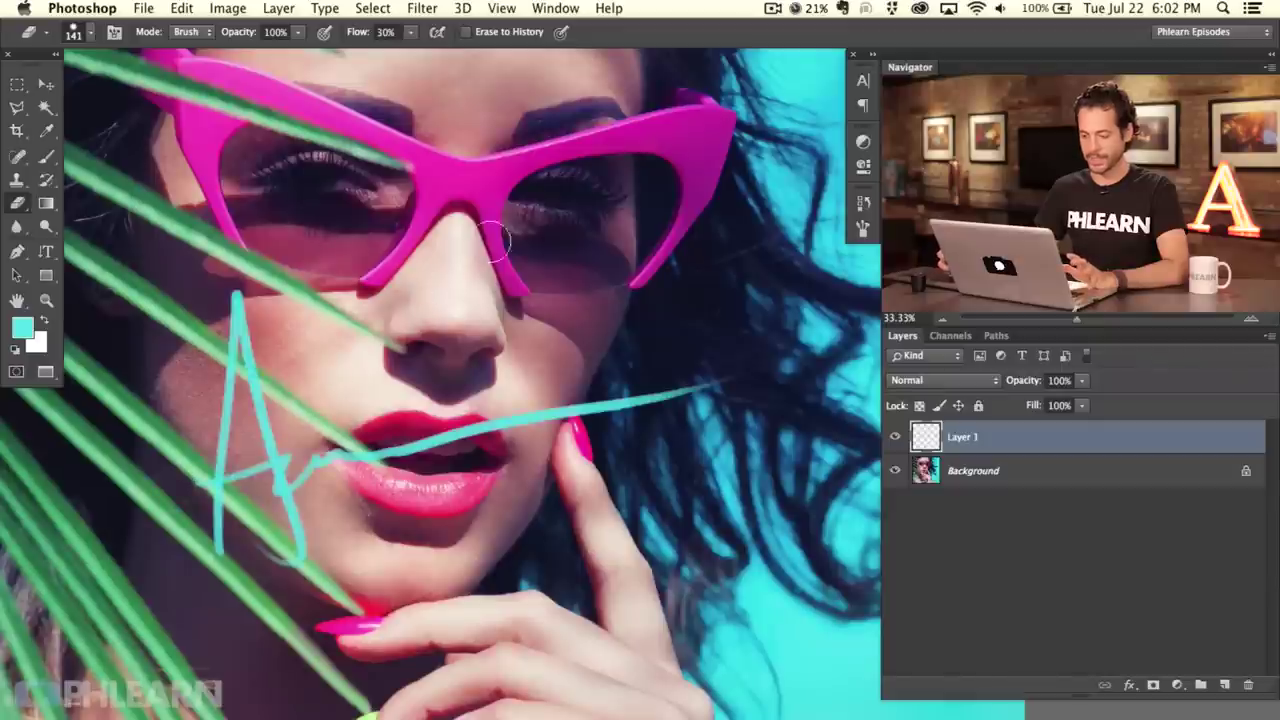
# Move the signature layer up over the nose and sunglasses with the Move tool
pyautogui.click(46, 87)
pyautogui.moveTo(500, 540)
pyautogui.mouseDown()
pyautogui.moveTo(595, 530)
pyautogui.moveTo(405, 372)
pyautogui.moveTo(368, 713)
pyautogui.moveTo(536, 430)
pyautogui.moveTo(494, 458)
pyautogui.moveTo(474, 430)
pyautogui.moveTo(514, 423)
pyautogui.moveTo(518, 440)
pyautogui.mouseUp()
pyautogui.moveTo(645, 505); pyautogui.dragTo(640, 512)
# Try resizing, flipping and rotating the signature with Free Transform, and cancel the transformation
pyautogui.hotkey('ctrl', 't')
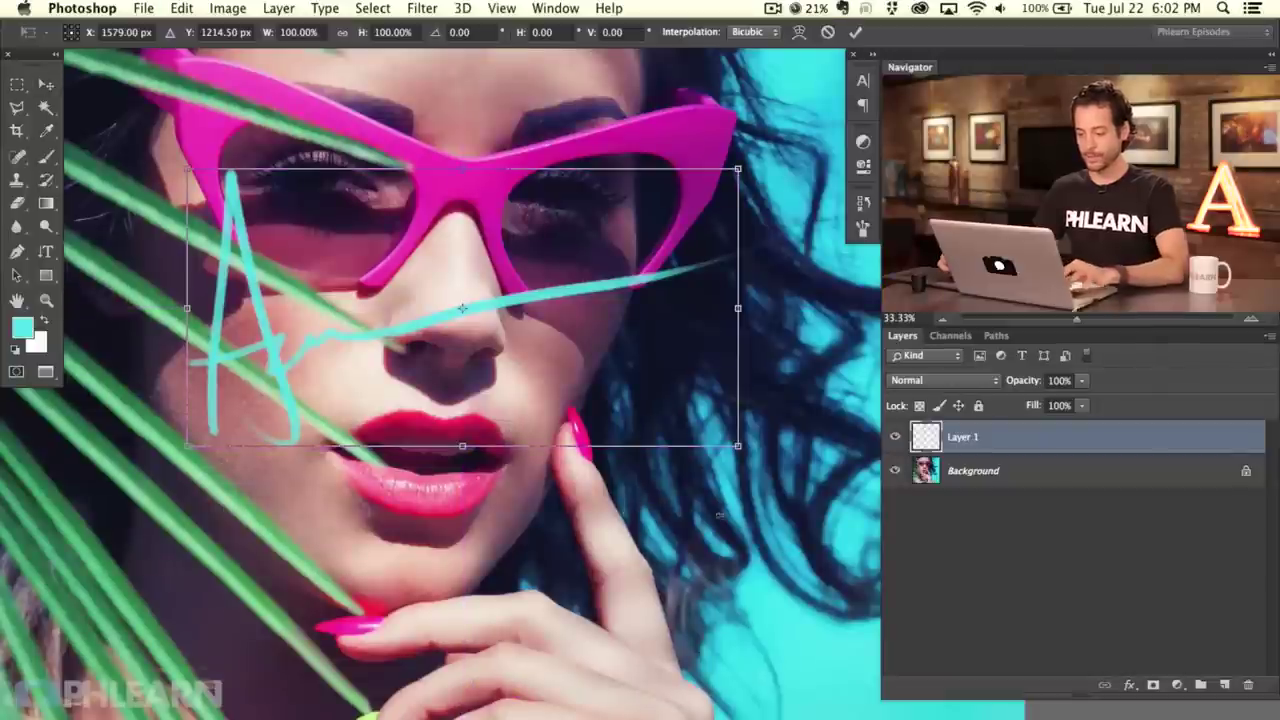
pyautogui.moveTo(740, 445)
pyautogui.mouseDown()
pyautogui.moveTo(540, 328)
pyautogui.moveTo(385, 215)
pyautogui.moveTo(335, 200)
pyautogui.moveTo(357, 405)
pyautogui.moveTo(300, 285)
pyautogui.mouseUp()
pyautogui.moveTo(370, 330)
pyautogui.mouseDown()
pyautogui.moveTo(405, 405)
pyautogui.moveTo(345, 295)
pyautogui.moveTo(470, 170)
pyautogui.moveTo(420, 130)
pyautogui.moveTo(430, 290)
pyautogui.moveTo(470, 295)
pyautogui.moveTo(722, 660)
pyautogui.moveTo(660, 385)
pyautogui.moveTo(700, 400)
pyautogui.moveTo(660, 625)
pyautogui.moveTo(590, 507)
pyautogui.moveTo(614, 280)
pyautogui.moveTo(543, 230)
pyautogui.moveTo(483, 258)
pyautogui.mouseUp()
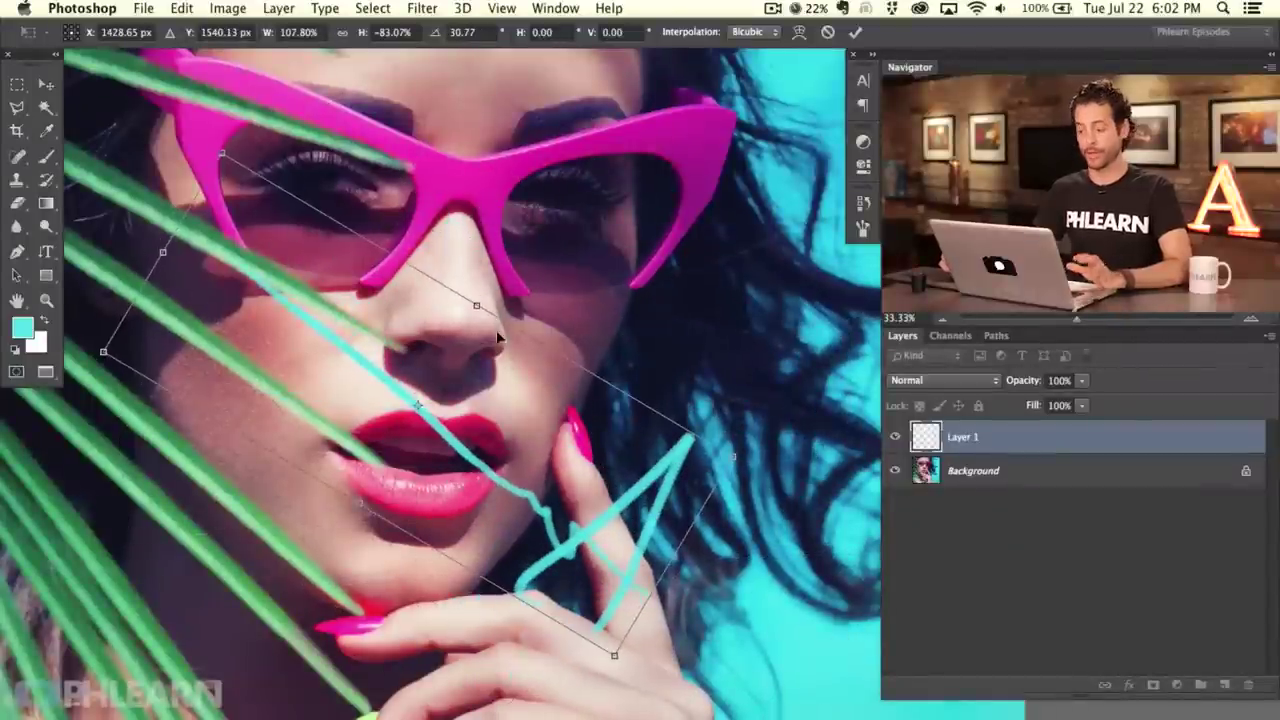
pyautogui.press('Escape')
# Move the signature down over the chin and delete its layer
pyautogui.moveTo(500, 385)
pyautogui.mouseDown()
pyautogui.moveTo(460, 606)
pyautogui.moveTo(443, 571)
pyautogui.moveTo(445, 588)
pyautogui.mouseUp()
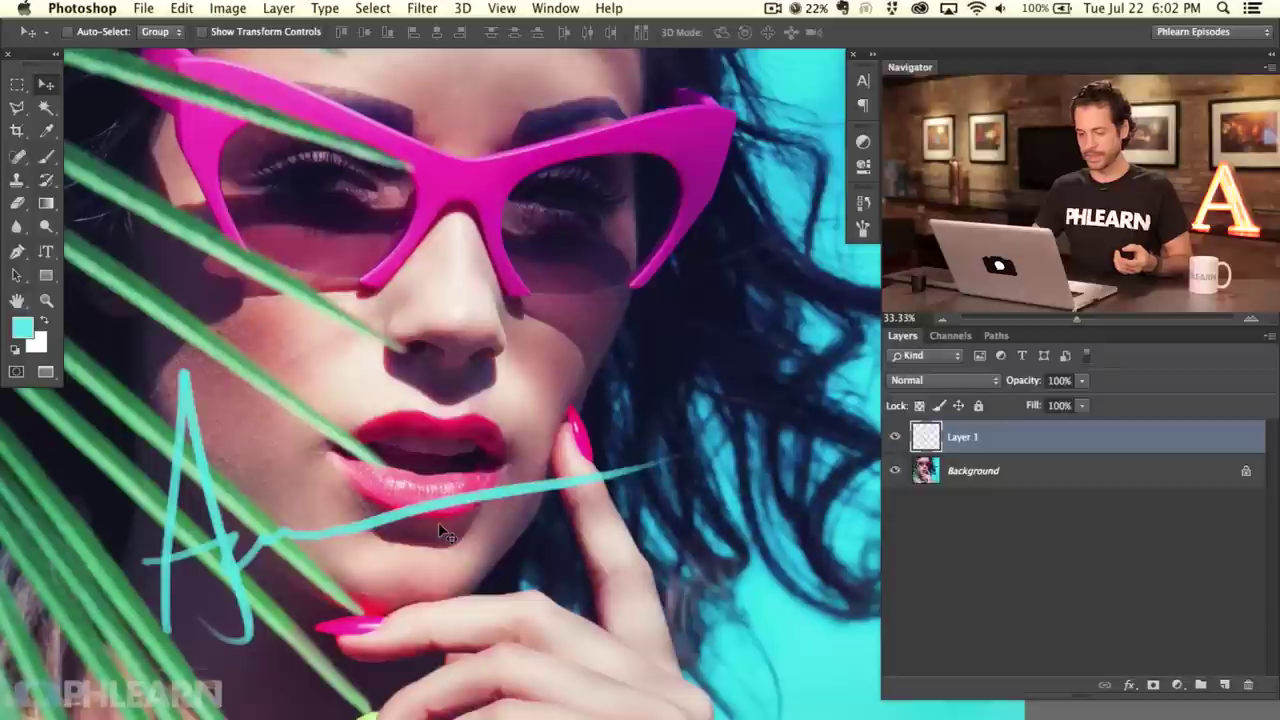
pyautogui.press('Delete')
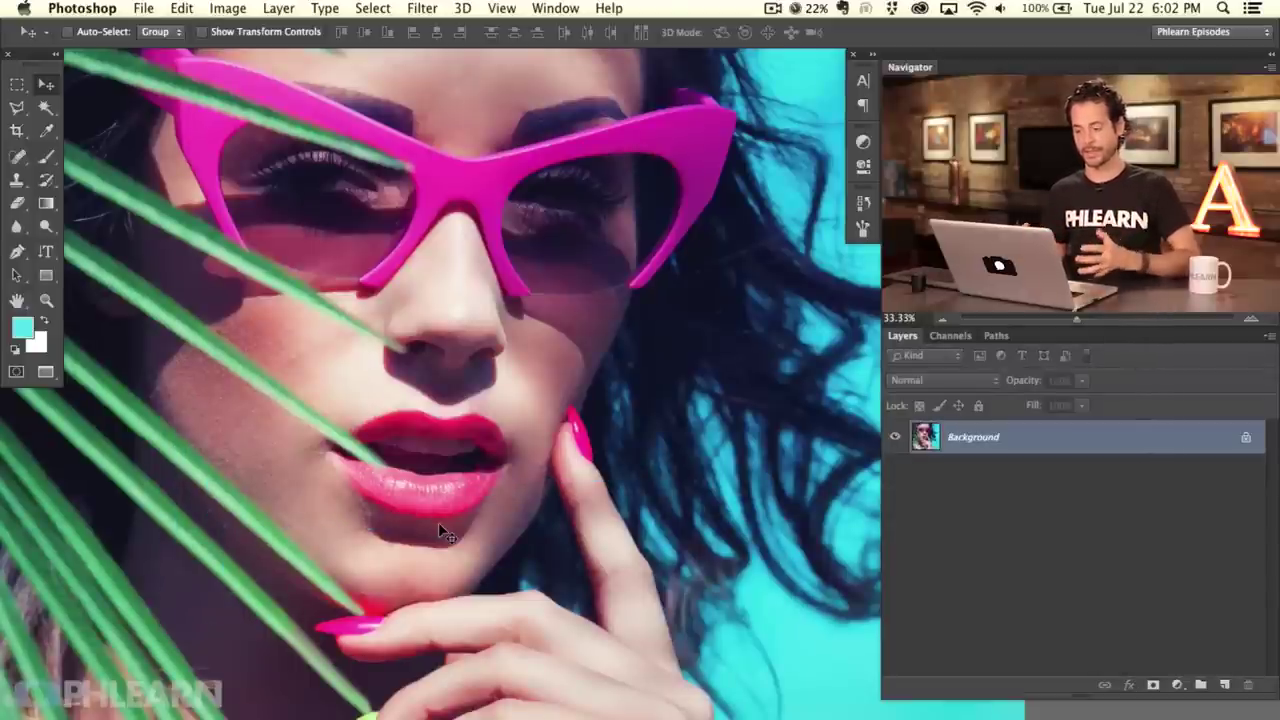
# Add a new layer and paint a large turquoise patch over the mouth and hand with the brush enlarged to 278
pyautogui.click(1224, 685)
pyautogui.press('b')
pyautogui.moveTo(306, 429)
pyautogui.mouseDown()
pyautogui.moveTo(330, 429)
pyautogui.moveTo(343, 388)
pyautogui.mouseUp()
pyautogui.moveTo(175, 525)
pyautogui.mouseDown()
pyautogui.moveTo(290, 425)
pyautogui.moveTo(457, 449)
pyautogui.moveTo(568, 585)
pyautogui.mouseUp()
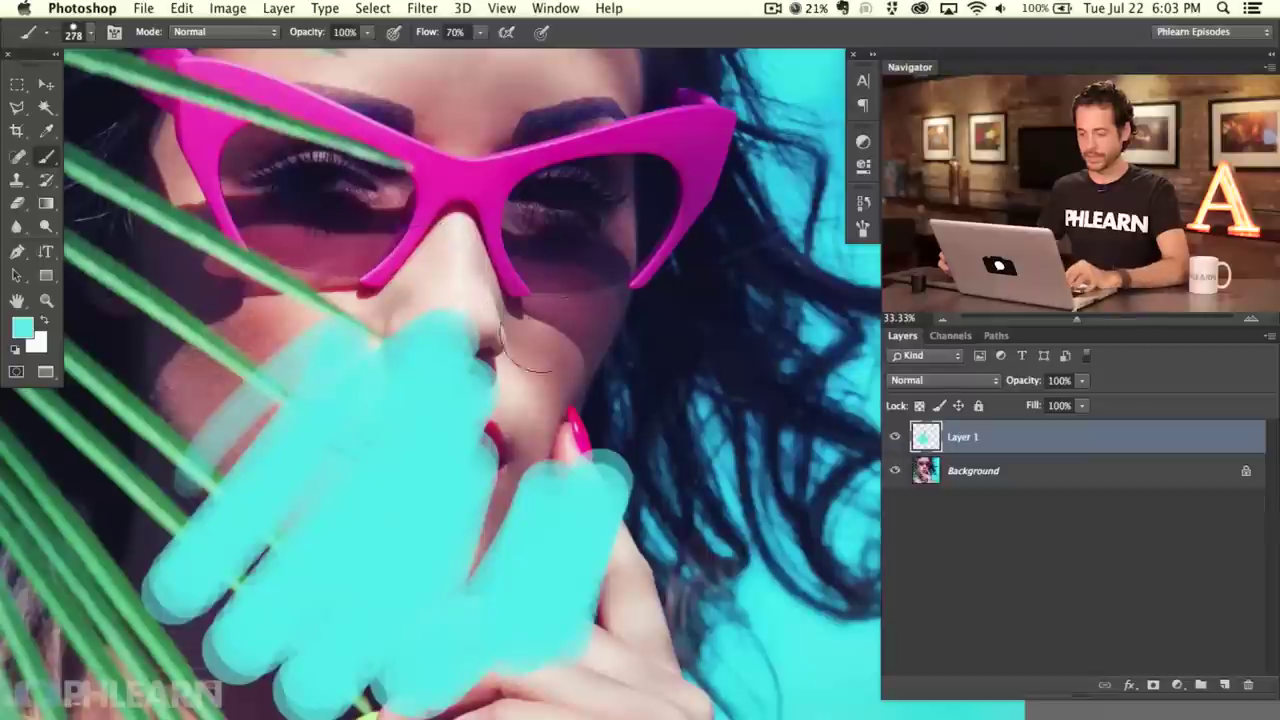
pyautogui.moveTo(451, 486)
pyautogui.mouseDown()
pyautogui.moveTo(212, 538)
pyautogui.moveTo(319, 418)
pyautogui.moveTo(294, 339)
pyautogui.moveTo(357, 557)
pyautogui.mouseUp()
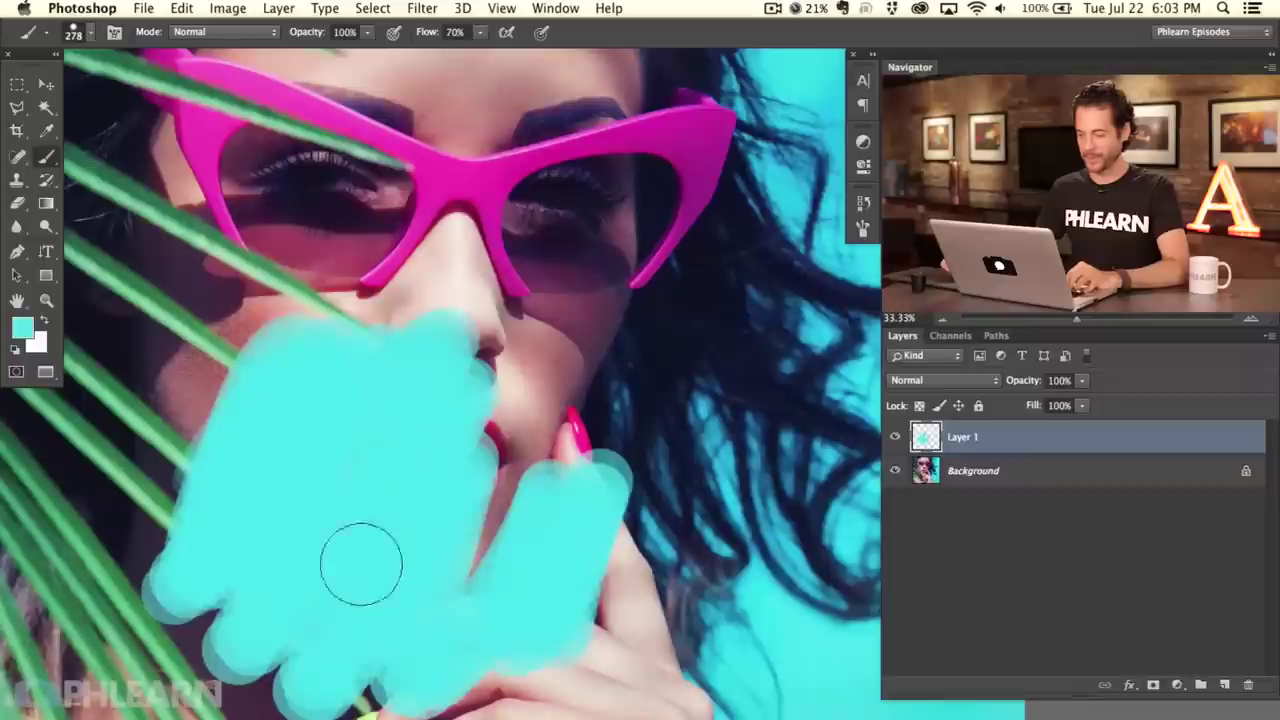
# Set the turquoise paint layer's blending mode to Overlay and move the patch up over the nose and cheeks
pyautogui.click(917, 382)
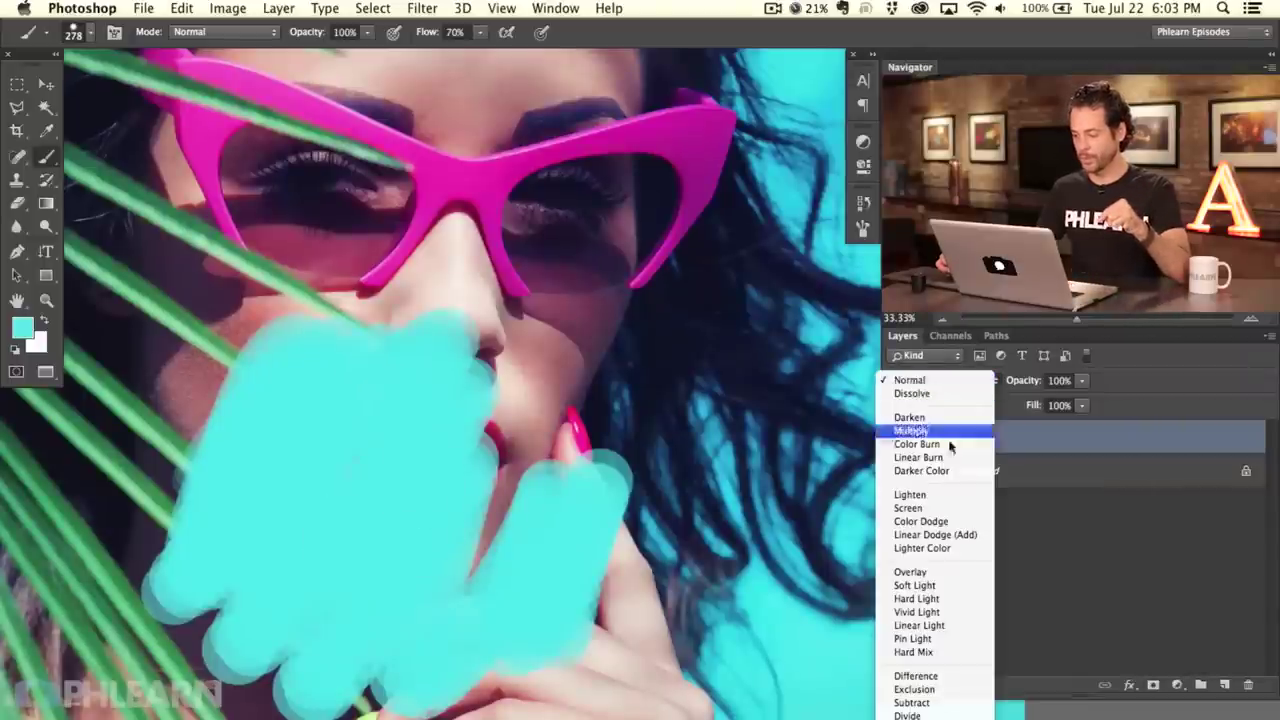
pyautogui.click(950, 571)
pyautogui.press('v')
pyautogui.moveTo(428, 567)
pyautogui.mouseDown()
pyautogui.moveTo(511, 640)
pyautogui.moveTo(716, 458)
pyautogui.moveTo(486, 275)
pyautogui.moveTo(275, 435)
pyautogui.moveTo(371, 665)
pyautogui.moveTo(228, 626)
pyautogui.moveTo(408, 333)
pyautogui.moveTo(634, 395)
pyautogui.moveTo(540, 485)
pyautogui.moveTo(420, 480)
pyautogui.moveTo(430, 470)
pyautogui.mouseUp()
# Set the turquoise paint layer's blending mode to Multiply and move the patch over the nose, mouth and hand
pyautogui.click(968, 386)
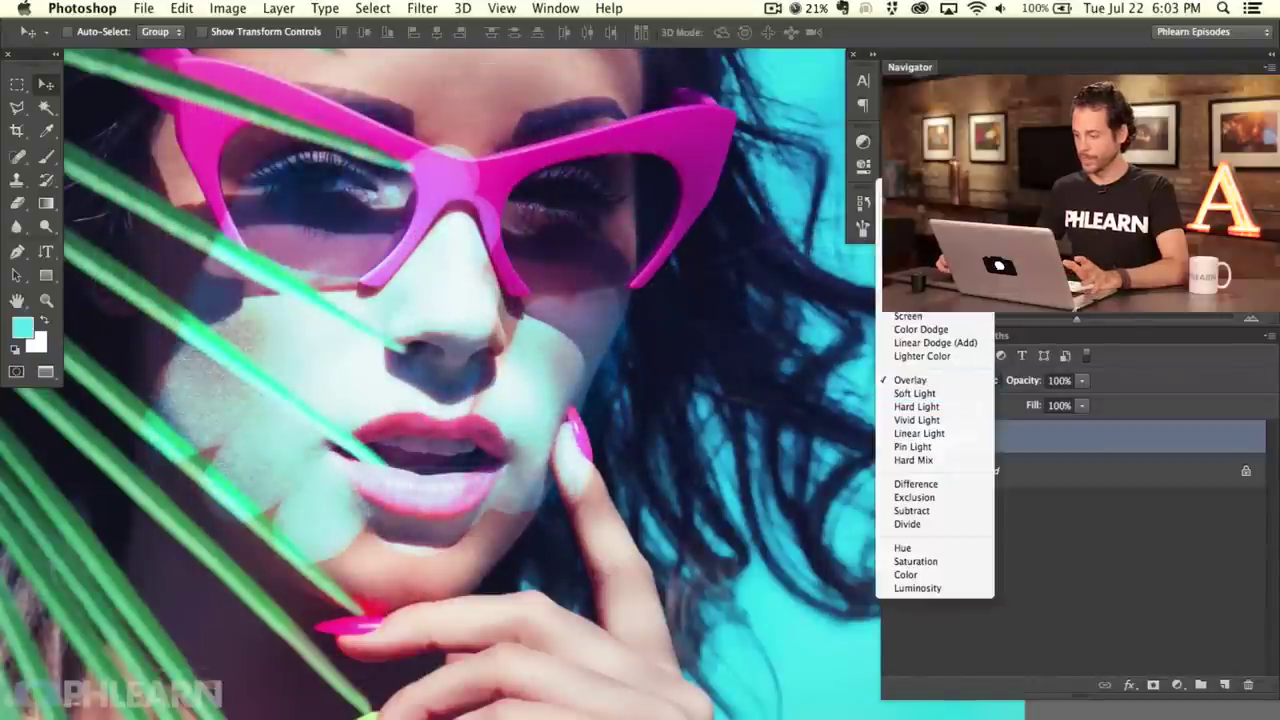
pyautogui.press('m')
pyautogui.press('Return')
pyautogui.moveTo(450, 410)
pyautogui.mouseDown()
pyautogui.moveTo(617, 334)
pyautogui.moveTo(580, 503)
pyautogui.moveTo(447, 551)
pyautogui.moveTo(510, 522)
pyautogui.mouseUp()
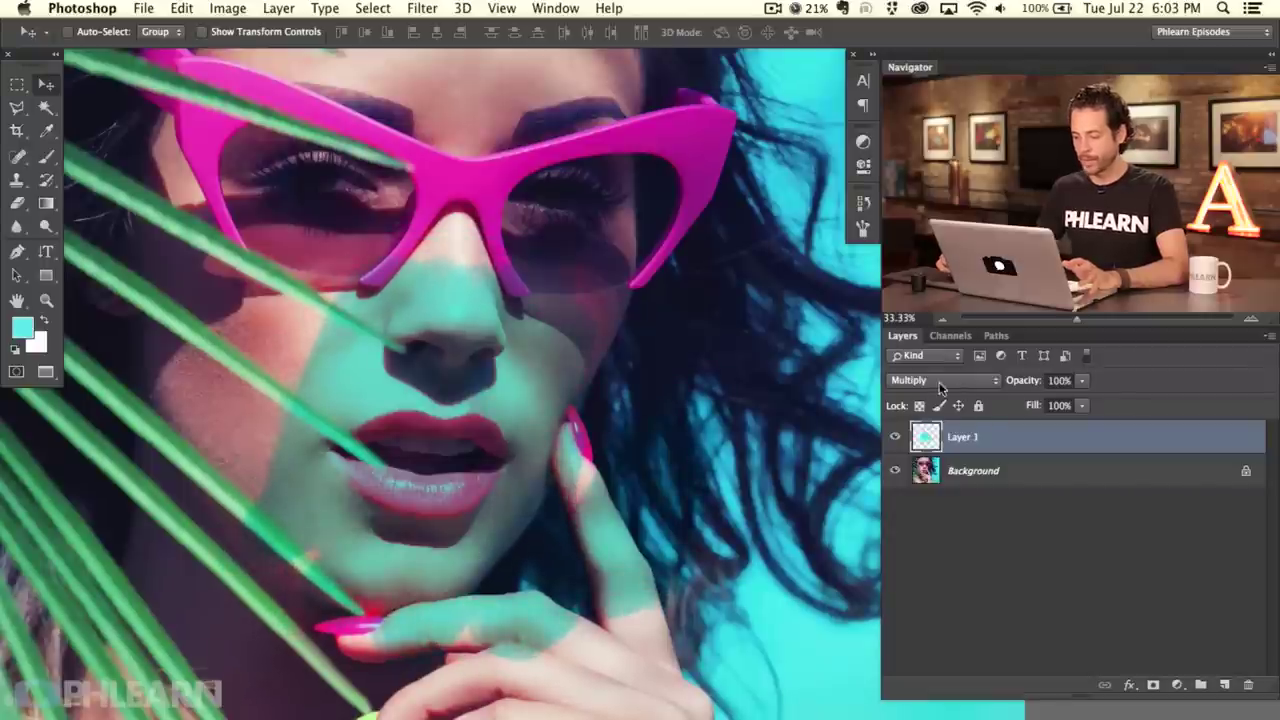
# Brush more turquoise onto the cheek on the Multiply layer, and paint over it with pink sampled from the fingernail
pyautogui.click(940, 386)
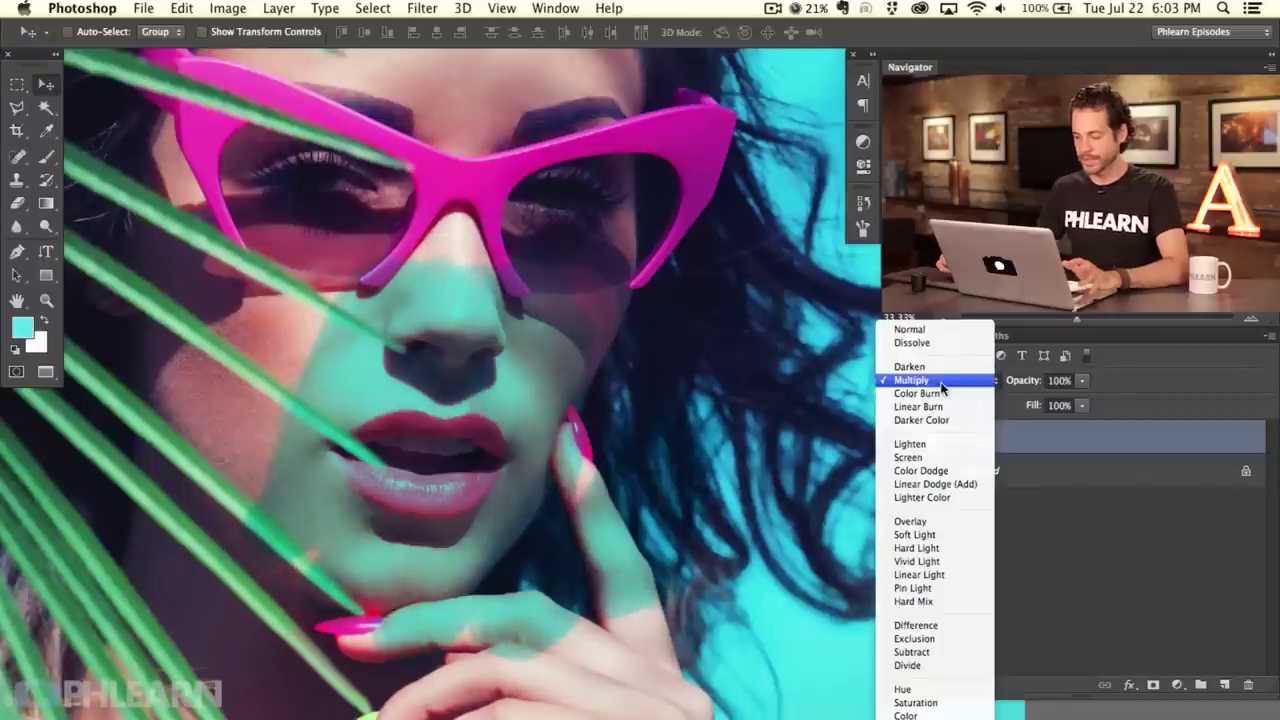
pyautogui.click(1001, 433)
pyautogui.press('b')
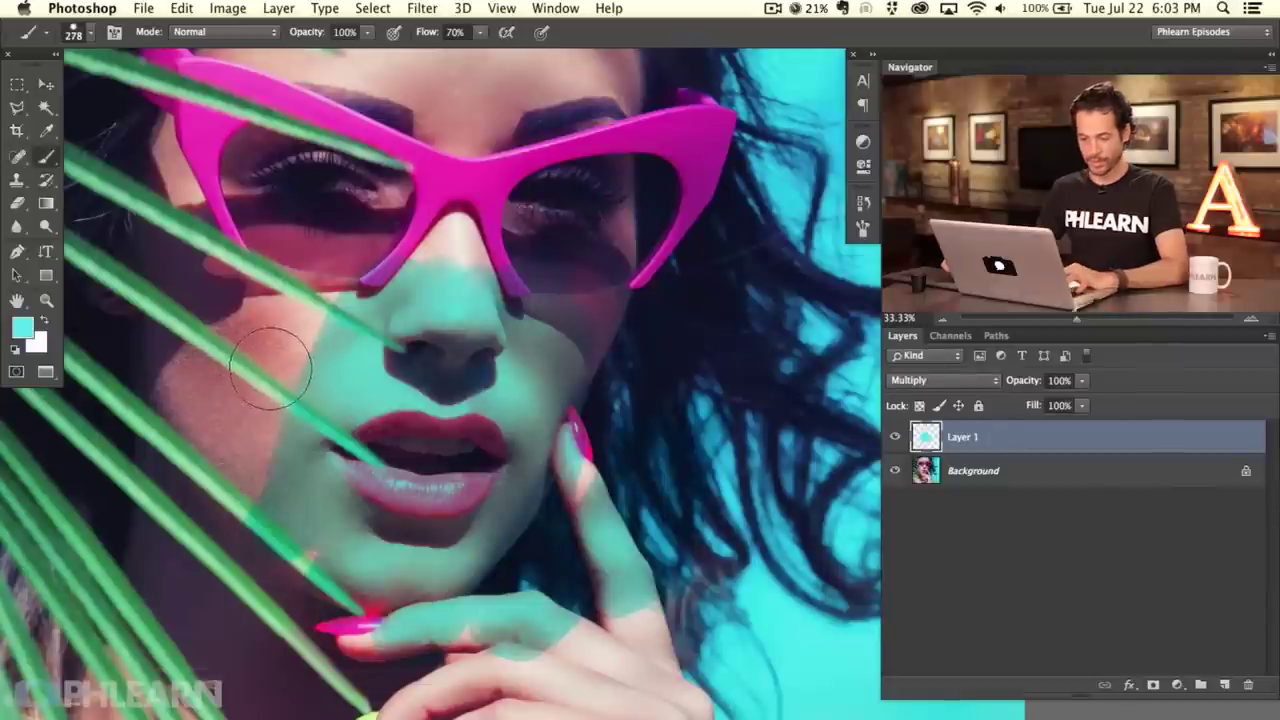
pyautogui.moveTo(257, 357); pyautogui.dragTo(343, 351)
pyautogui.keyDown('alt'); pyautogui.click(370, 622); pyautogui.keyUp('alt')
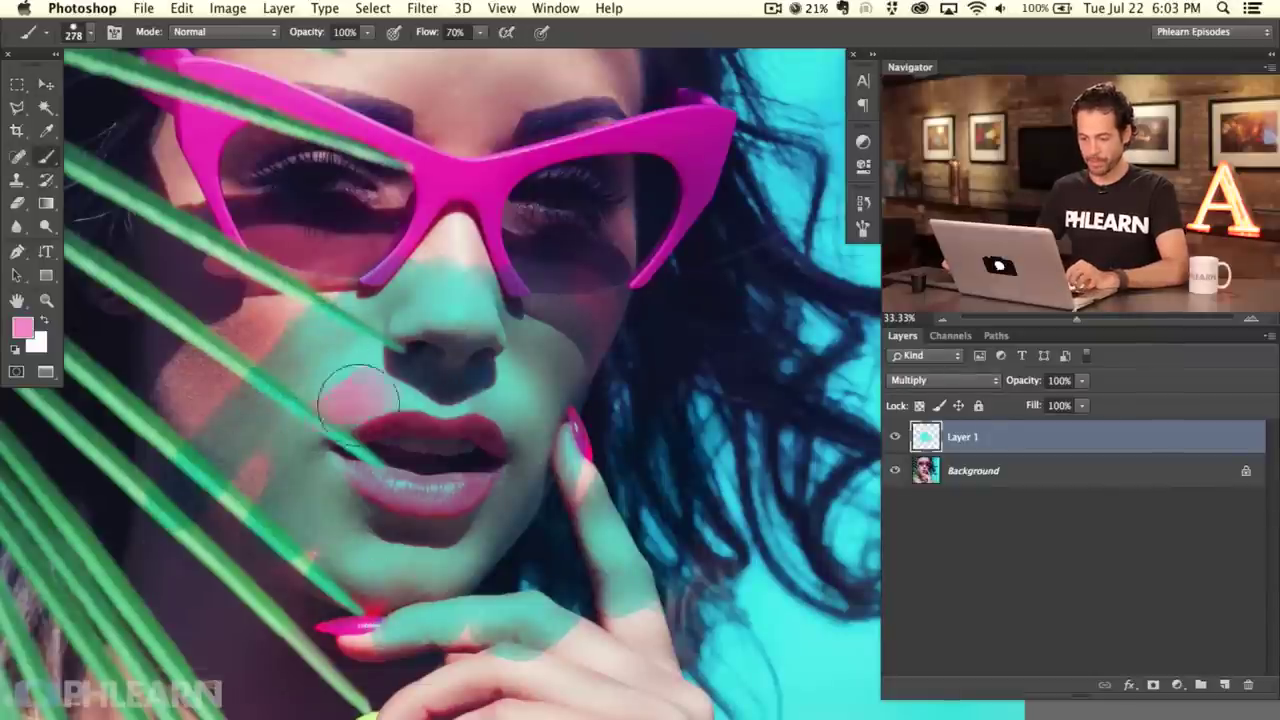
pyautogui.moveTo(357, 400); pyautogui.dragTo(345, 355)
# Set the paint layer's blending mode to Soft Light and brush pink around the lips
pyautogui.click(949, 380)
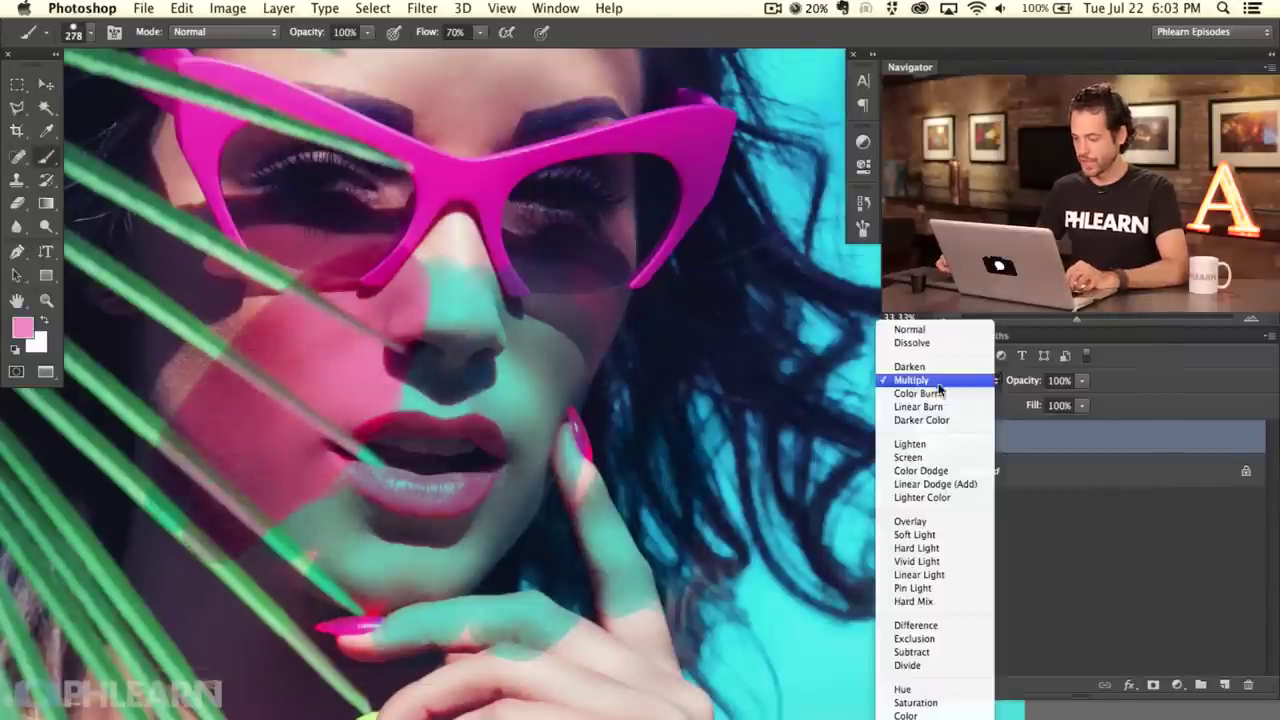
pyautogui.click(930, 537)
pyautogui.moveTo(397, 490)
pyautogui.mouseDown()
pyautogui.moveTo(400, 514)
pyautogui.moveTo(470, 450)
pyautogui.moveTo(505, 440)
pyautogui.mouseUp()
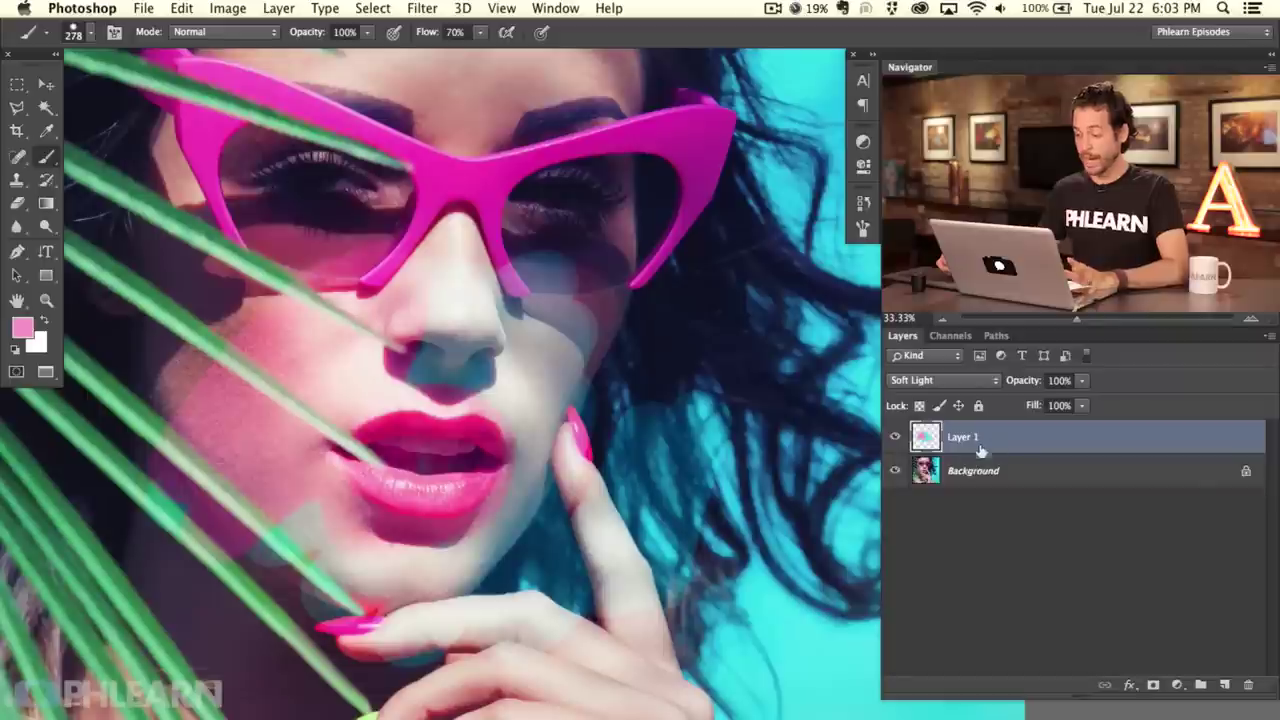
# Set the paint layer to Normal blending with 87% opacity, and delete the layer
pyautogui.click(928, 382)
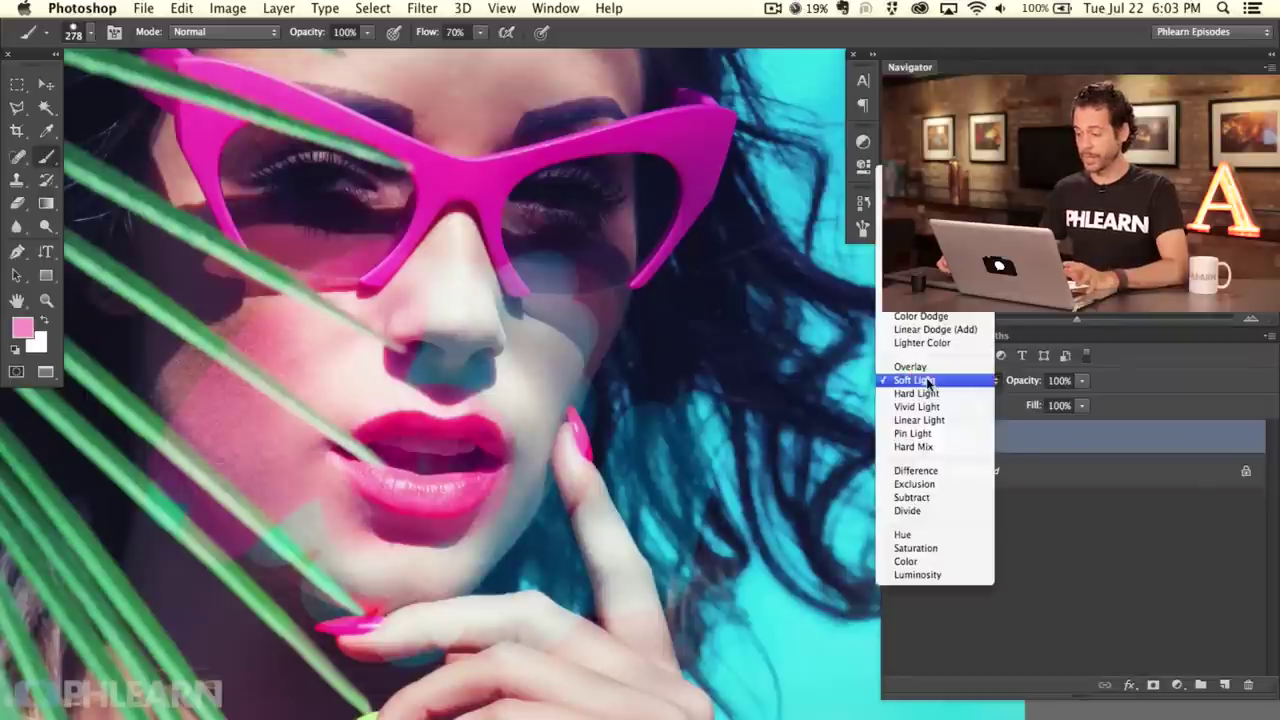
pyautogui.click(920, 175)
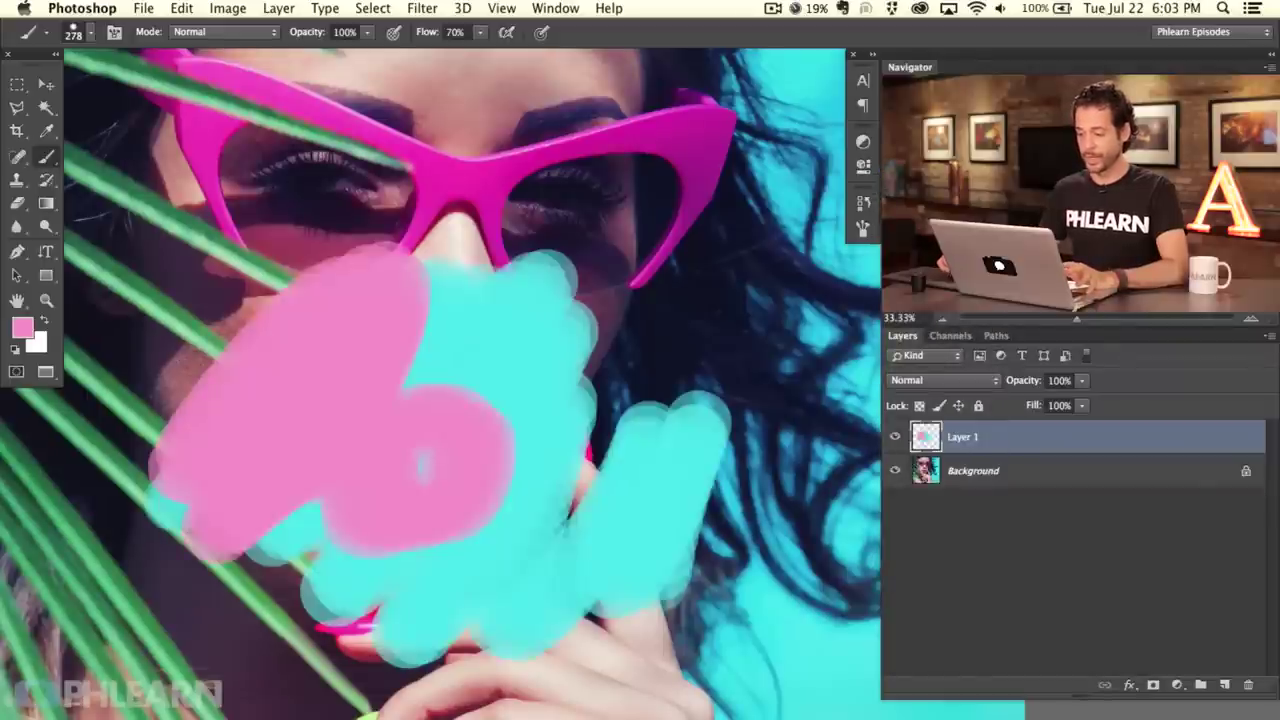
pyautogui.moveTo(1022, 390)
pyautogui.mouseDown()
pyautogui.moveTo(986, 380)
pyautogui.moveTo(1020, 378)
pyautogui.moveTo(996, 380)
pyautogui.moveTo(1030, 343)
pyautogui.mouseUp()
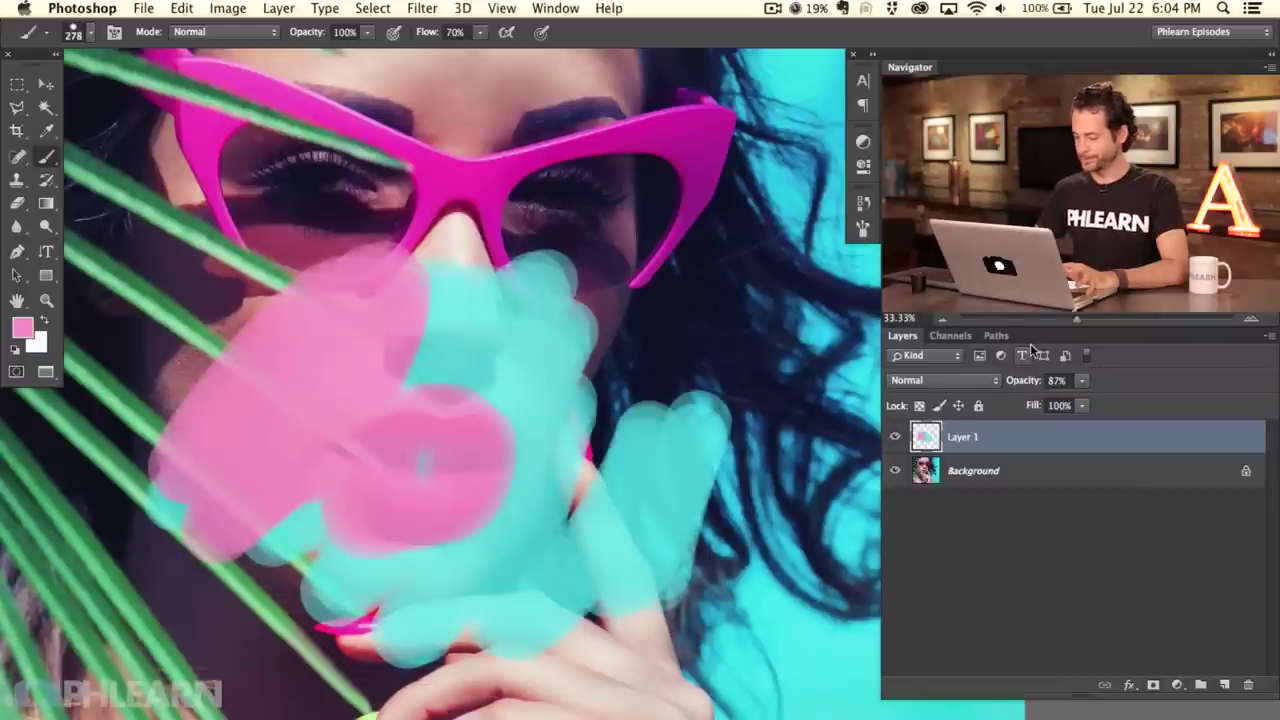
pyautogui.press('BackSpace')
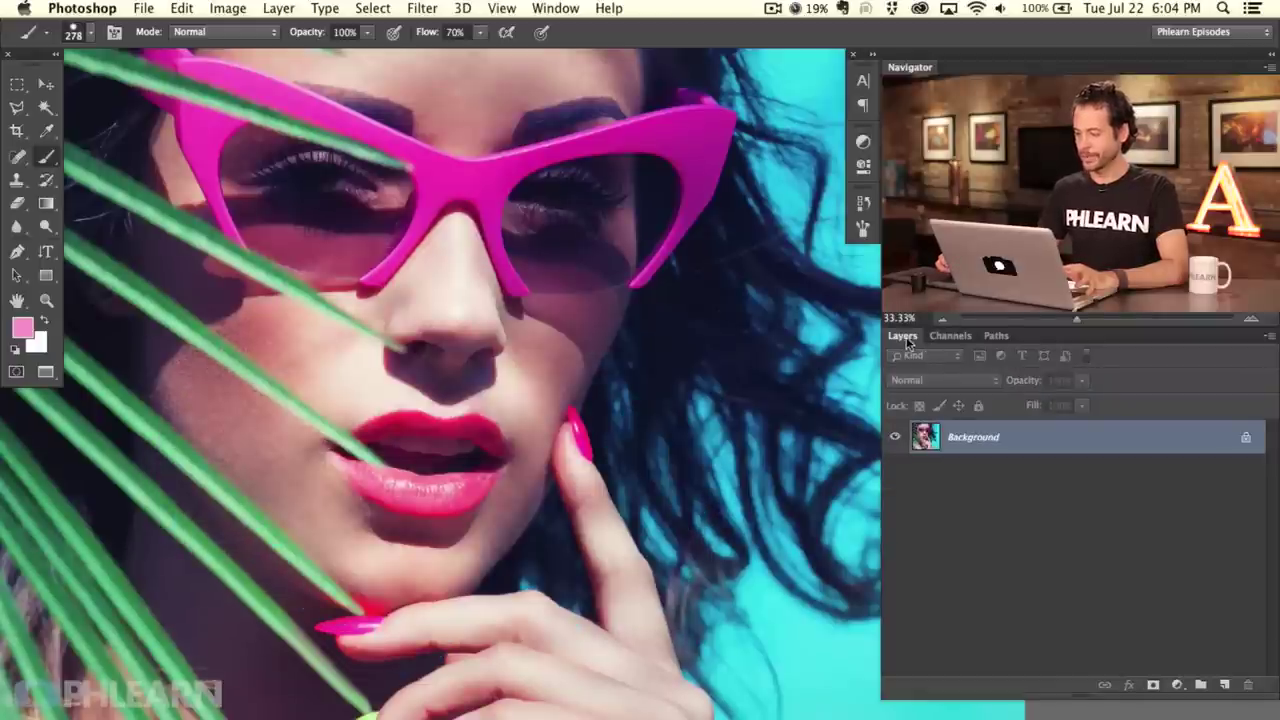
# View the image's color channels and its paths, and return to the layers
pyautogui.click(950, 336)
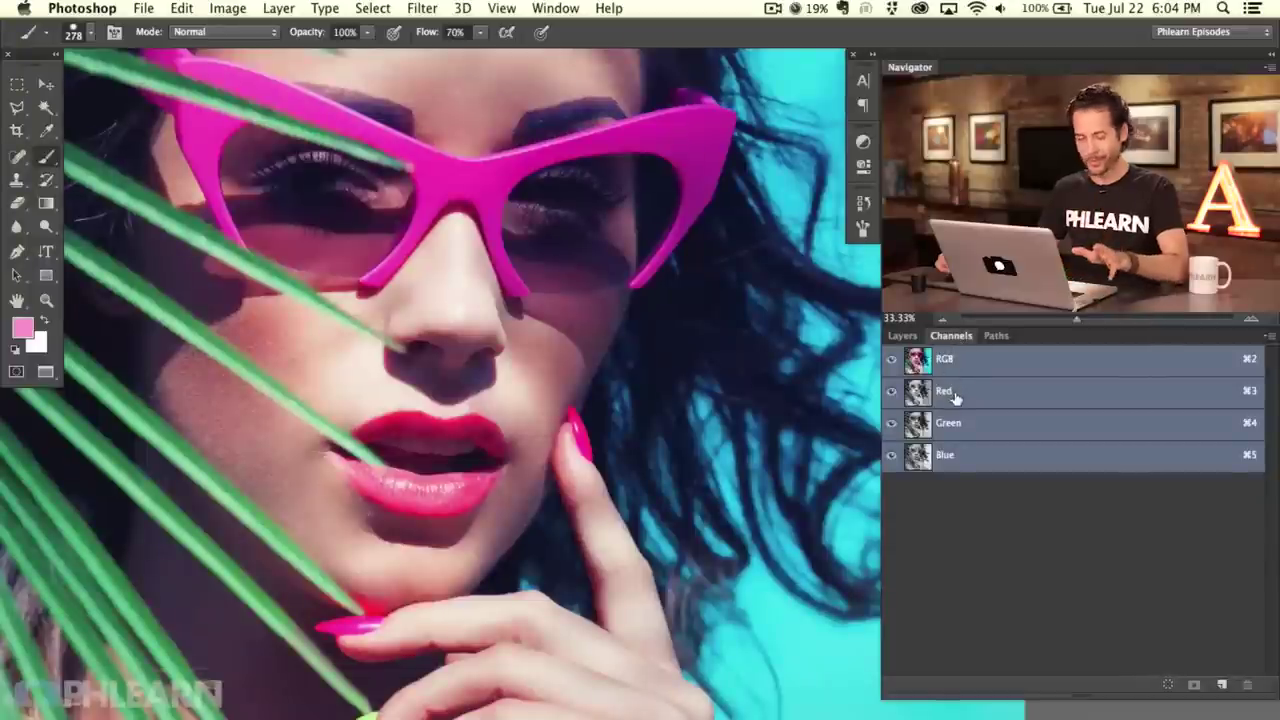
pyautogui.click(996, 336)
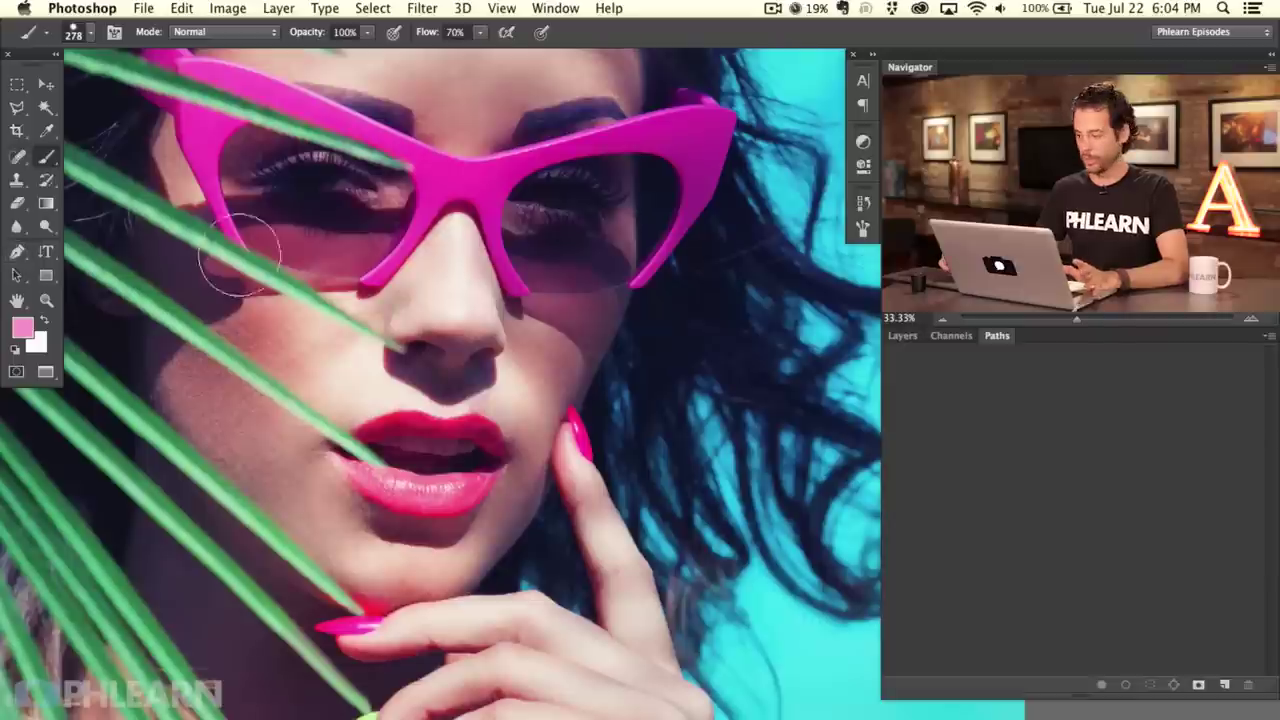
pyautogui.click(901, 337)
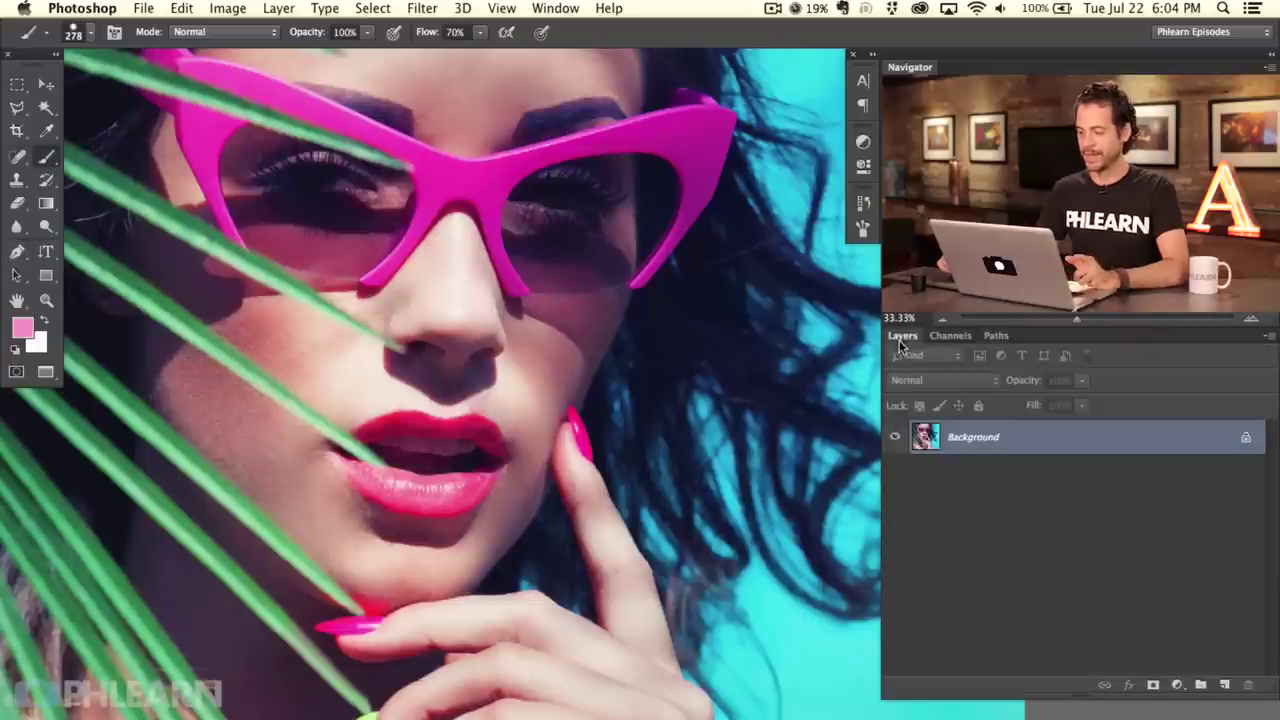
# Switch once more through the channels and paths of the image, ending at the layer list
pyautogui.click(950, 337)
pyautogui.click(997, 337)
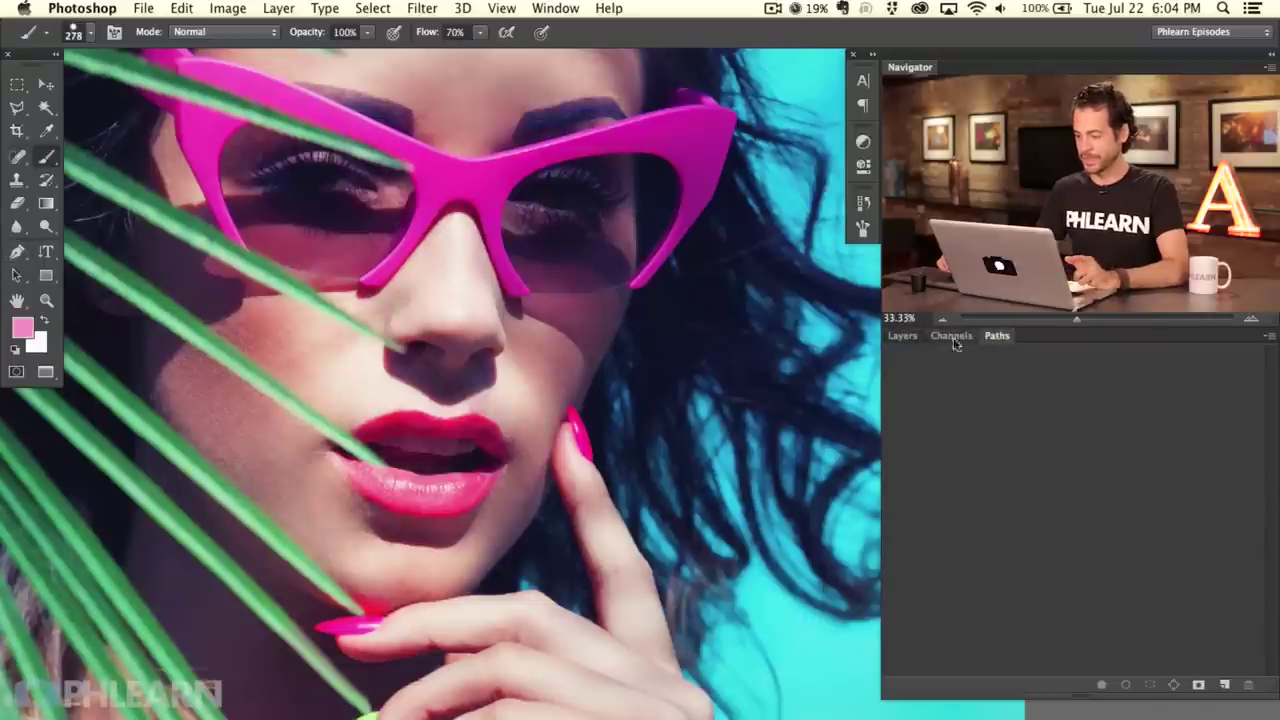
pyautogui.click(905, 337)
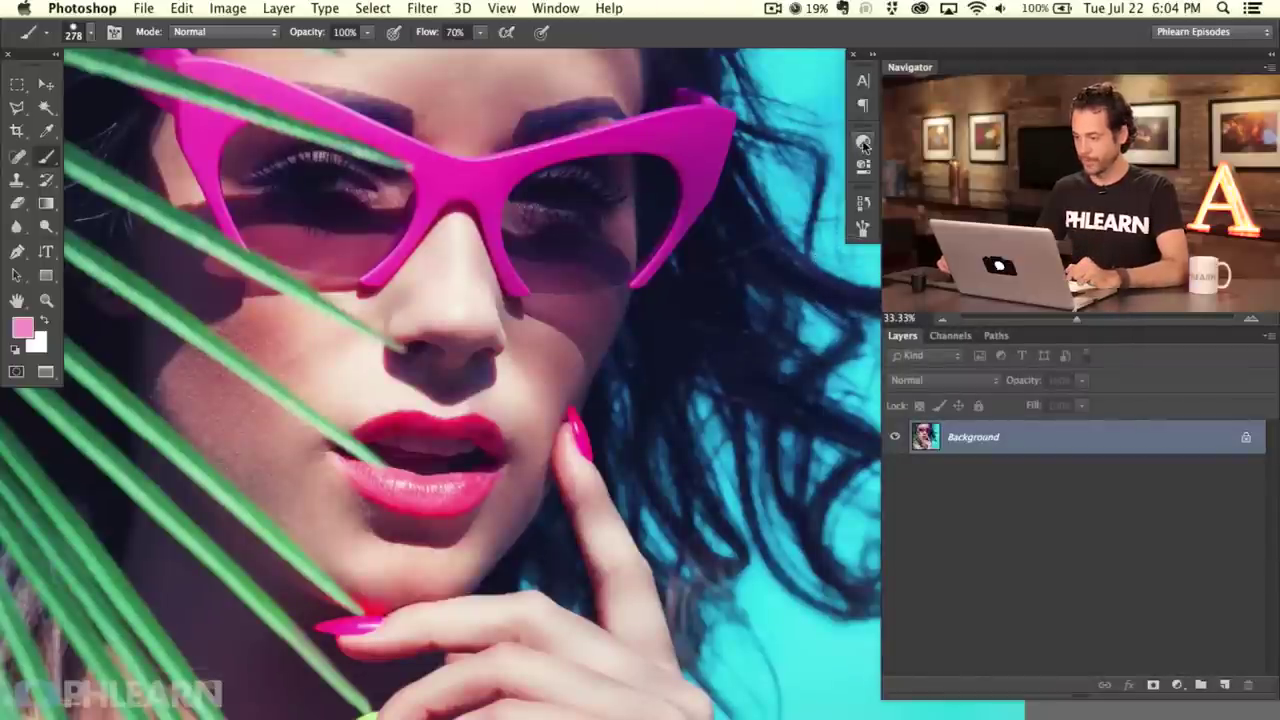
# Add a Brightness/Contrast adjustment layer, try brightness -70 and 41 with contrast about -40, and delete the layer
pyautogui.click(864, 143)
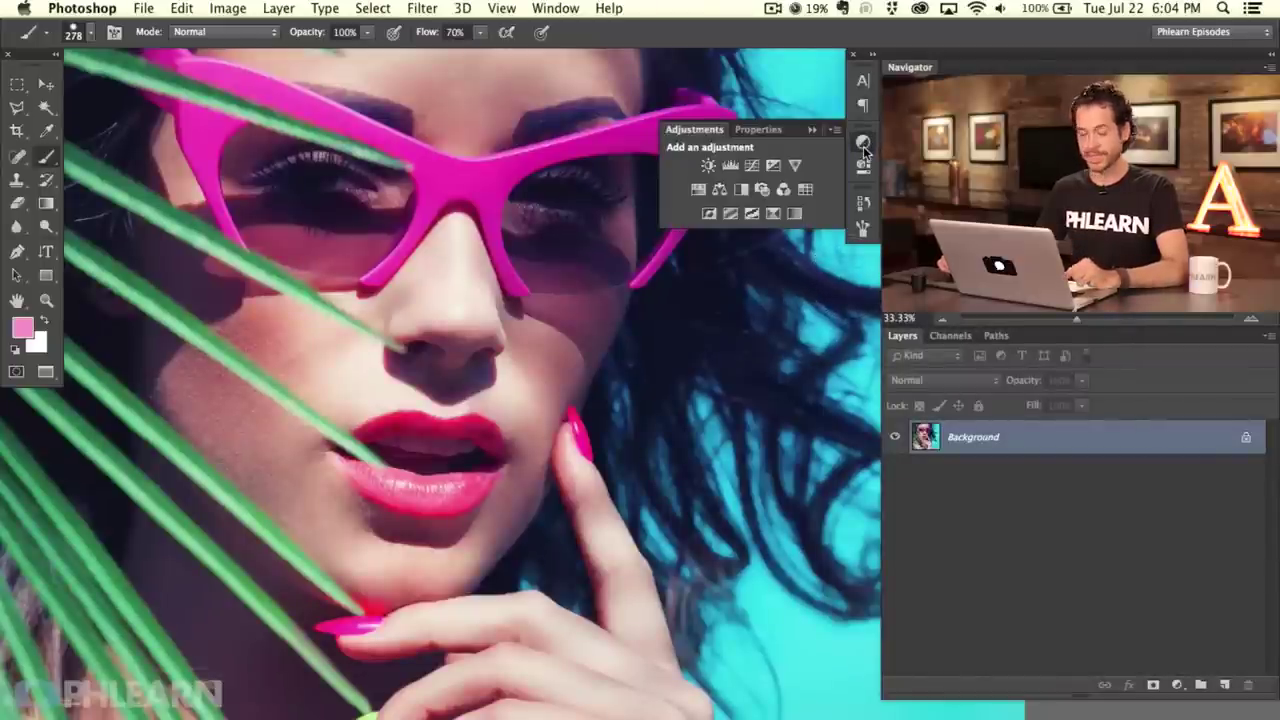
pyautogui.click(709, 166)
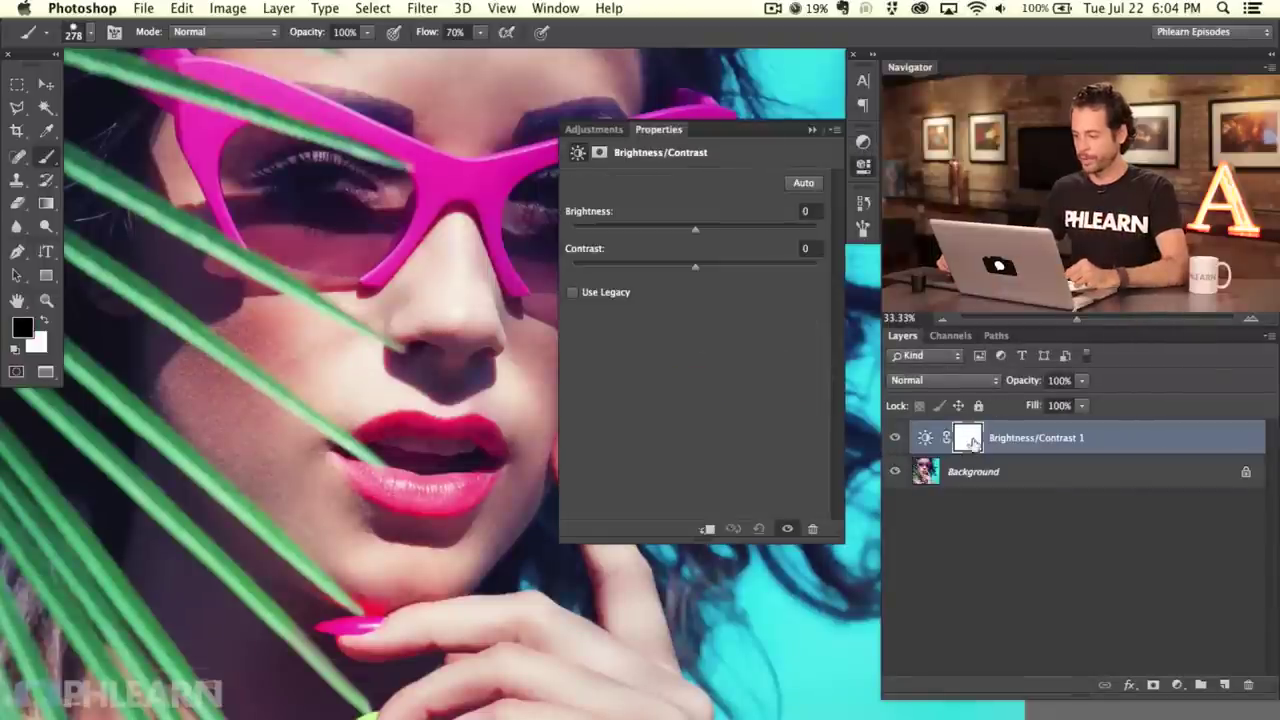
pyautogui.moveTo(702, 231); pyautogui.dragTo(631, 264)
pyautogui.moveTo(735, 229); pyautogui.dragTo(591, 267)
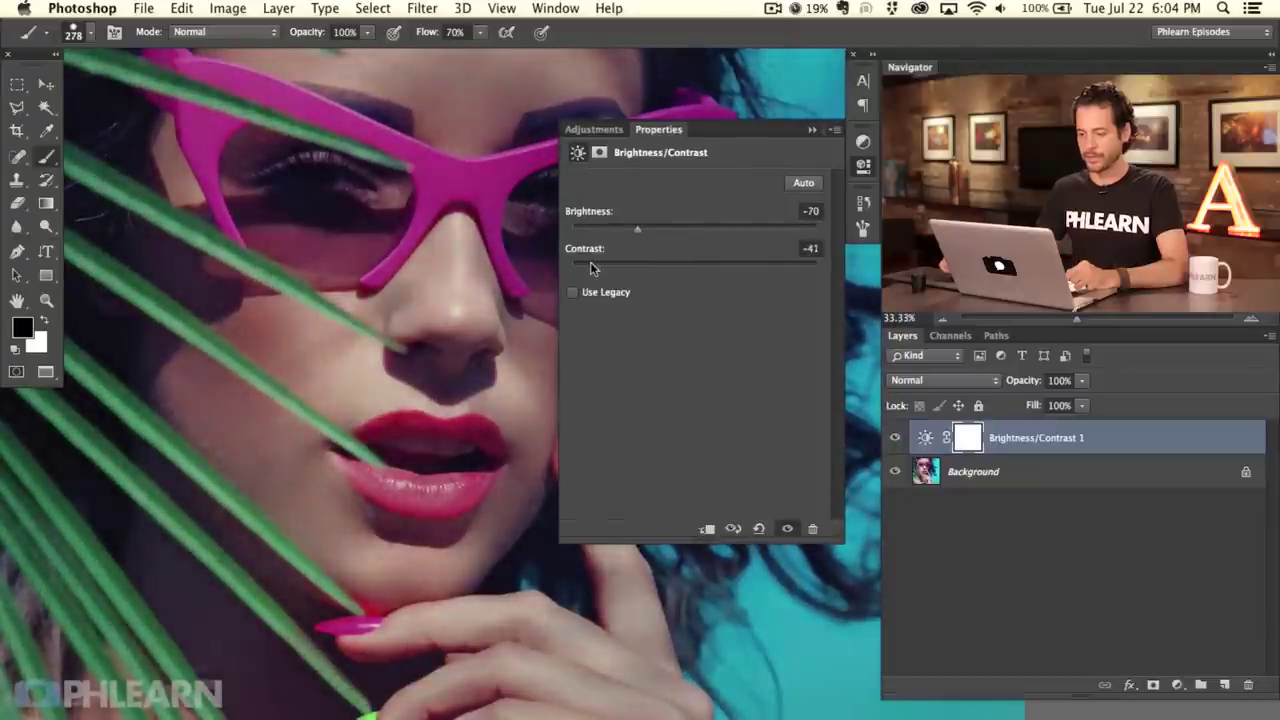
pyautogui.moveTo(637, 229); pyautogui.dragTo(726, 245)
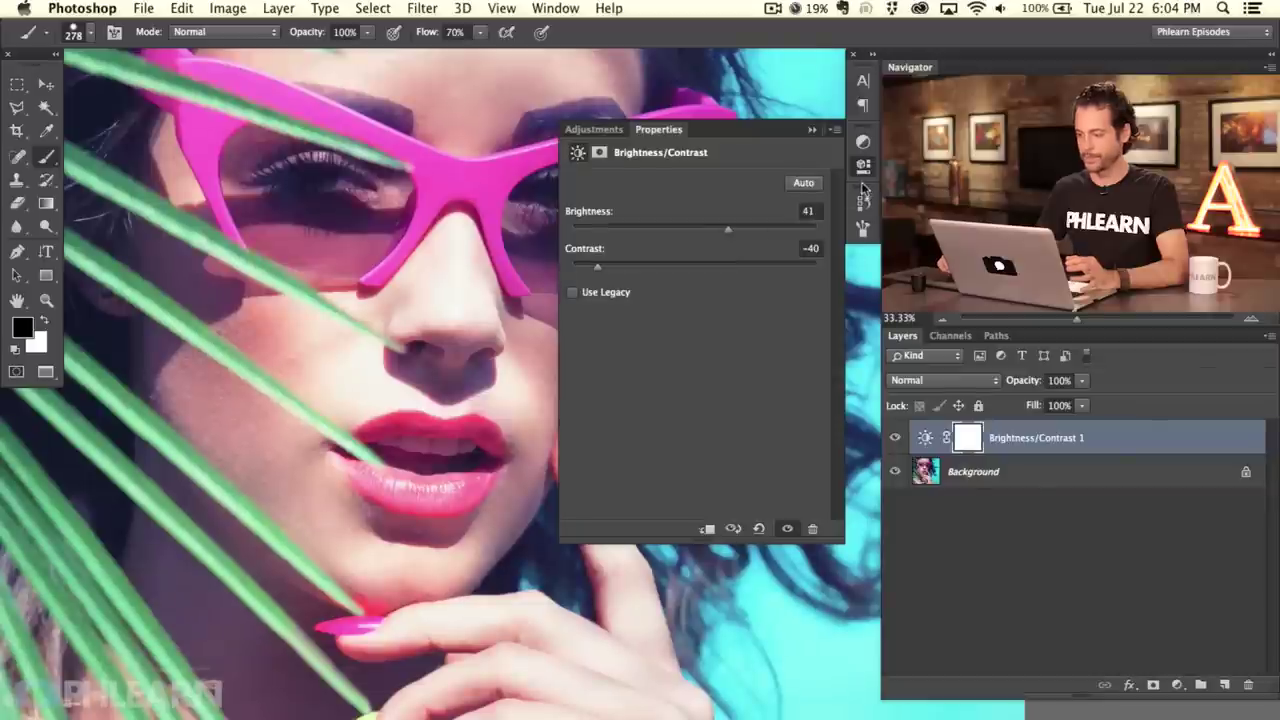
pyautogui.press('Delete')
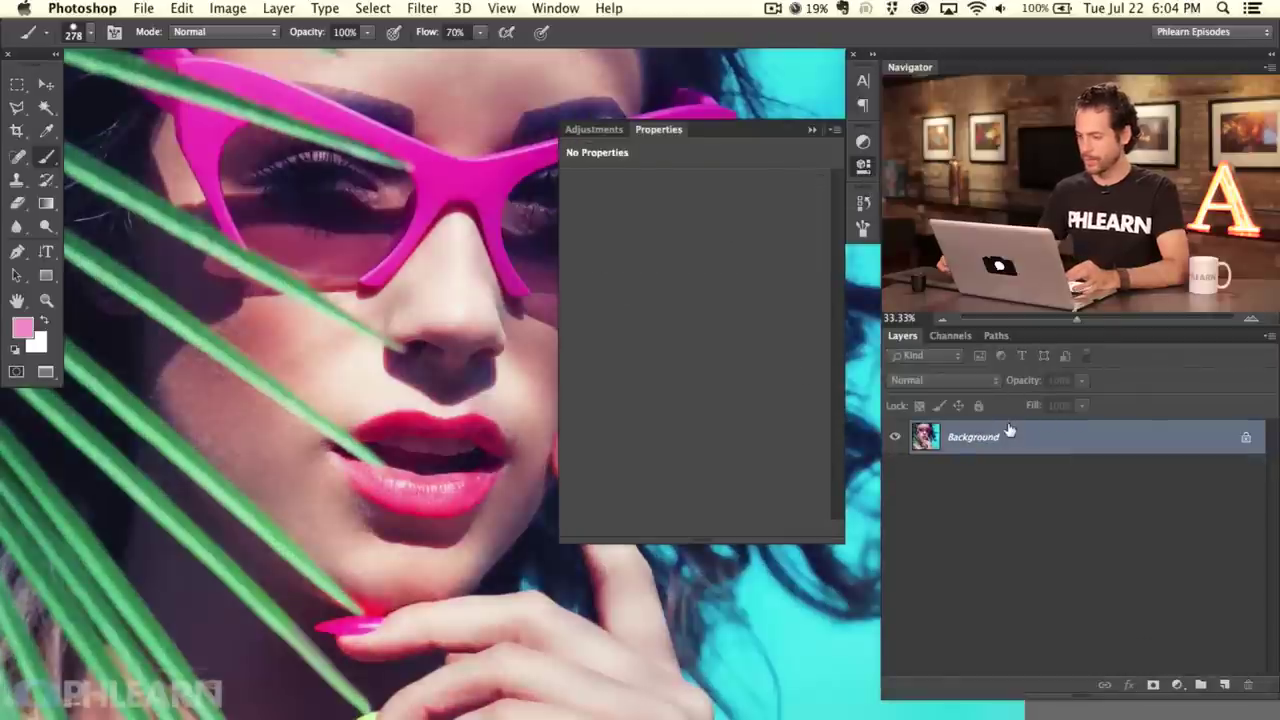
# Add a Hue/Saturation adjustment layer above the background and set its hue to +105
pyautogui.click(864, 142)
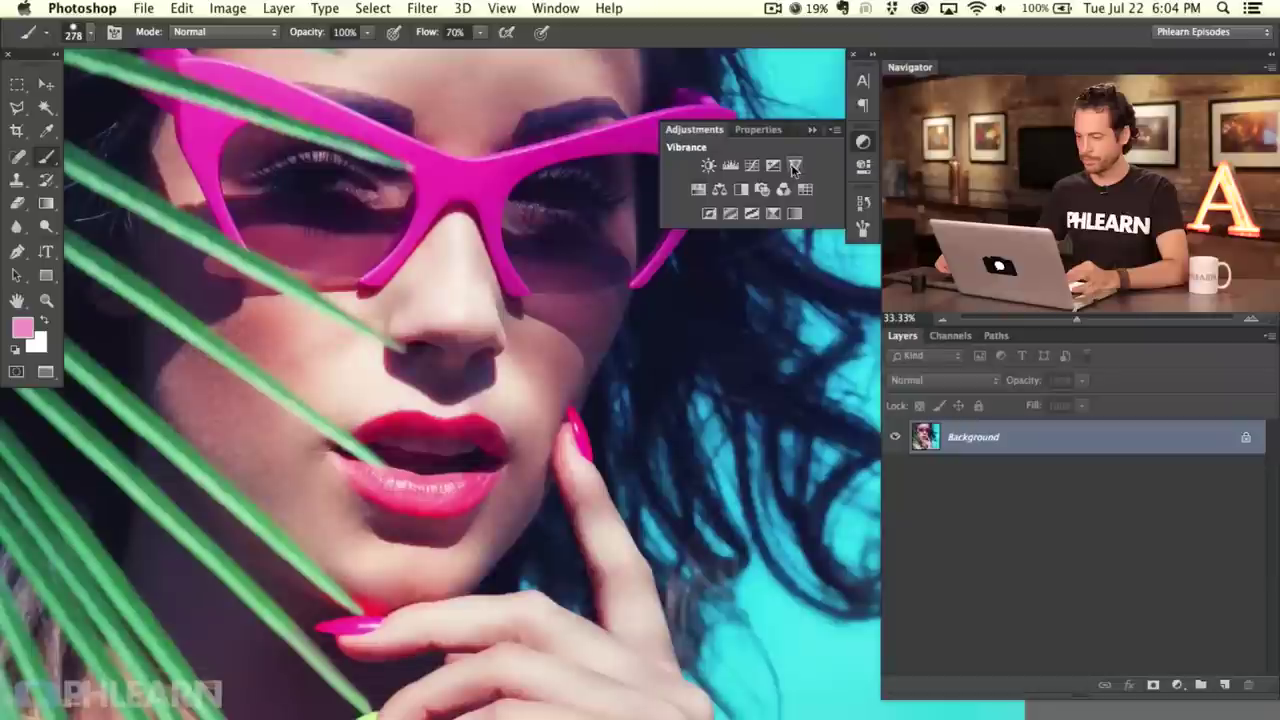
pyautogui.click(697, 189)
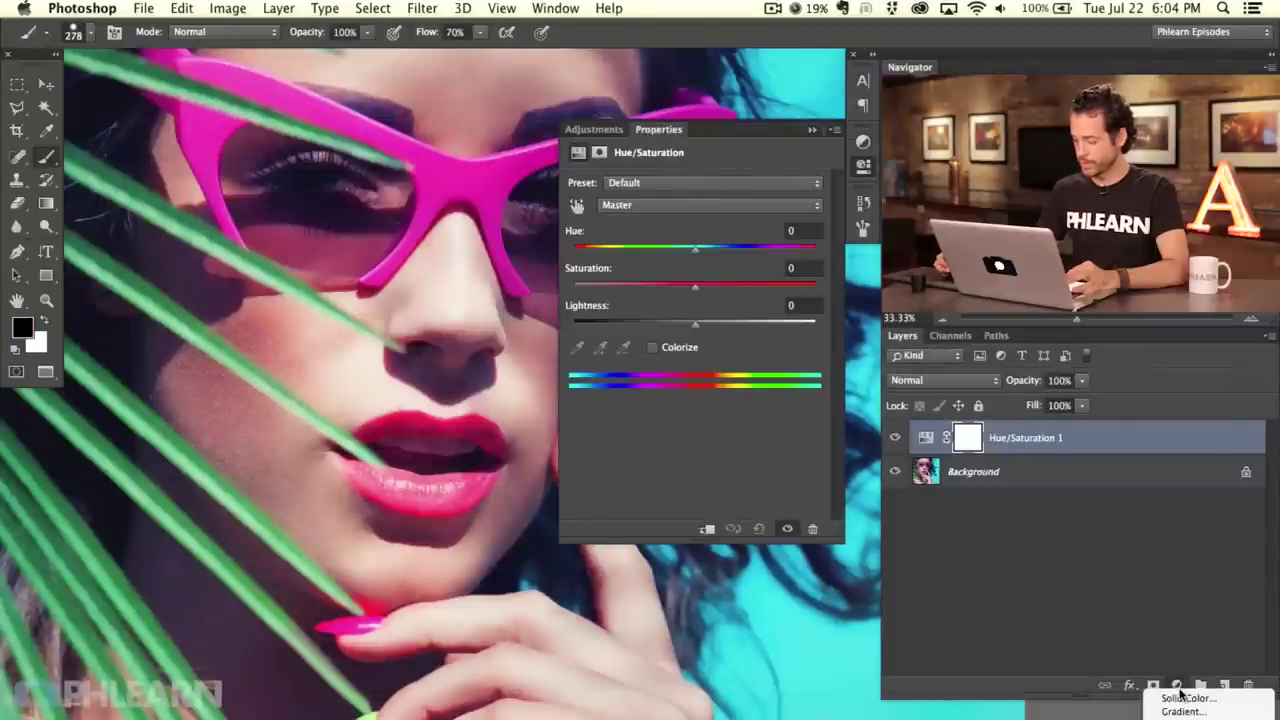
pyautogui.click(1177, 688)
pyautogui.scroll(-1, 1210, 700)
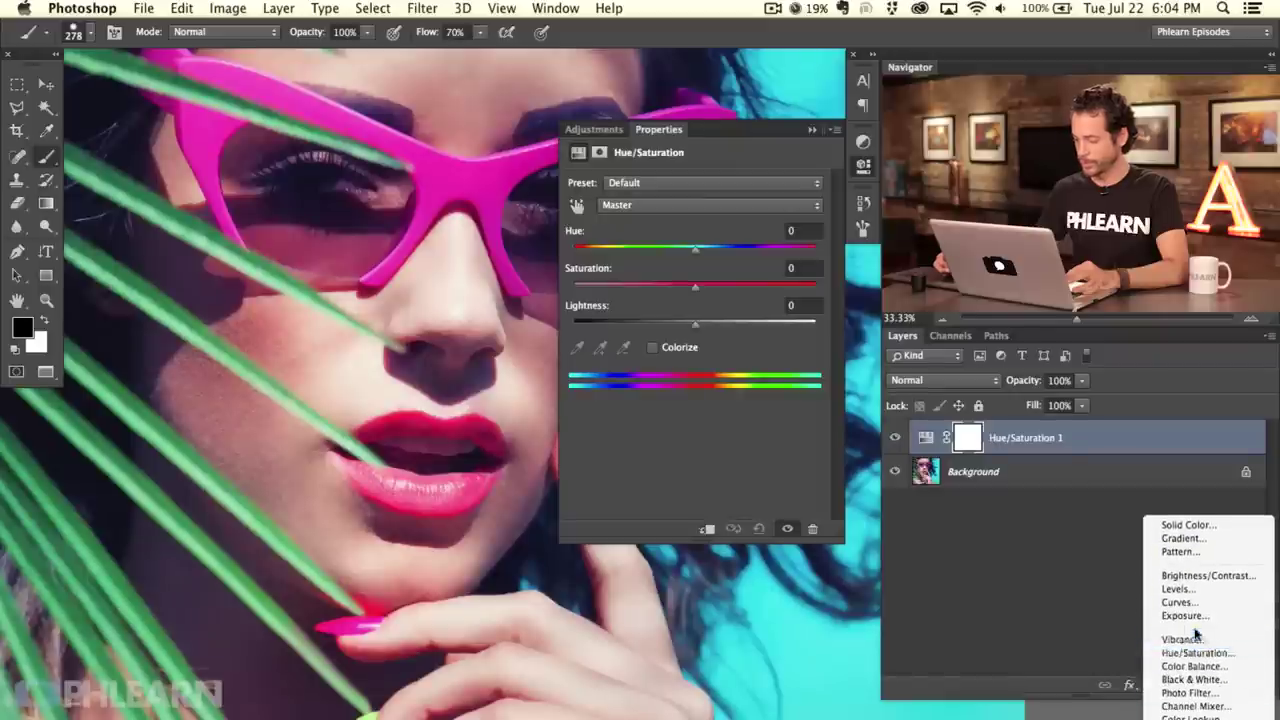
pyautogui.click(996, 562)
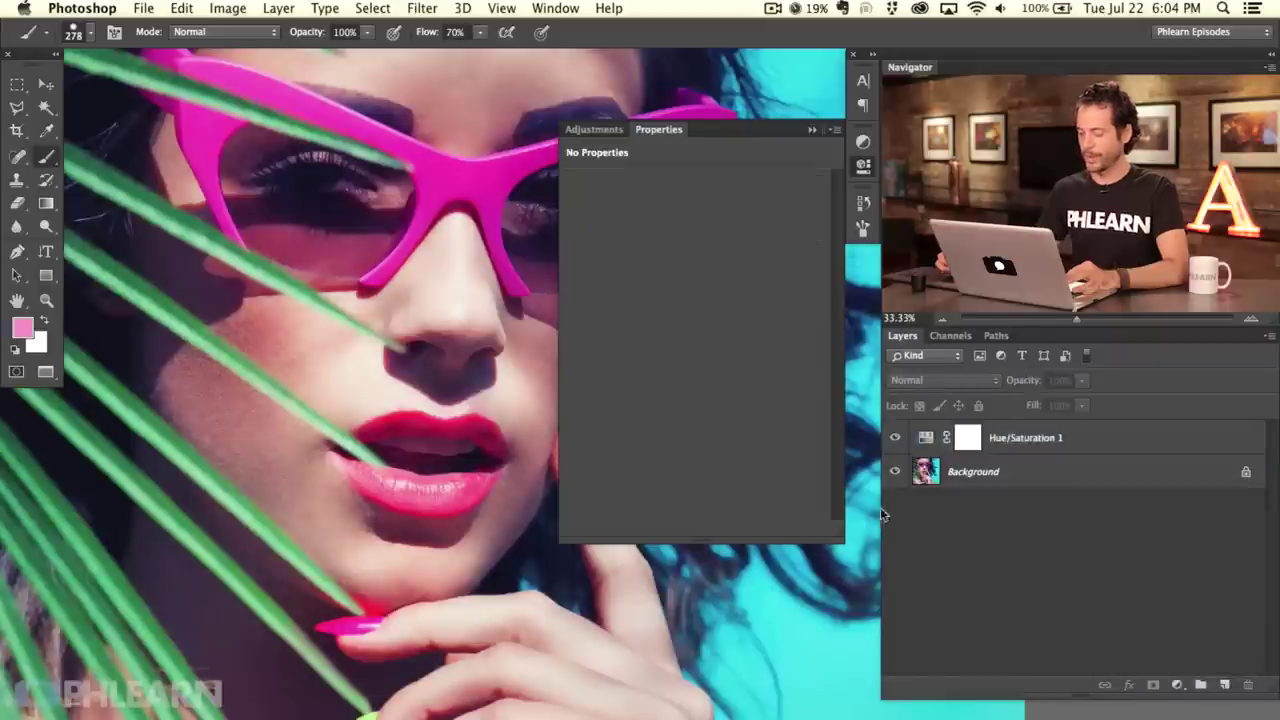
pyautogui.click(922, 438)
pyautogui.moveTo(701, 257); pyautogui.dragTo(781, 248)
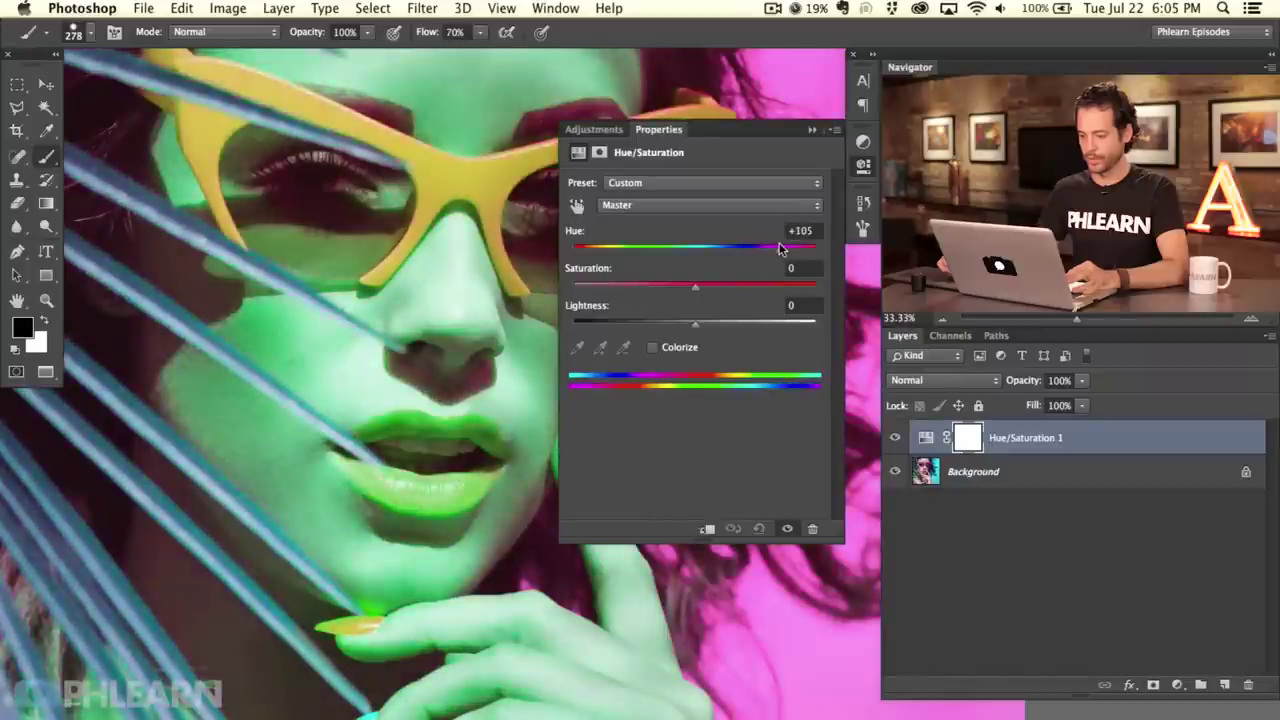
# Collapse the adjustment's properties and invert the Hue/Saturation layer's mask to black
pyautogui.click(862, 165)
pyautogui.moveTo(449, 378)
pyautogui.mouseDown()
pyautogui.moveTo(547, 457)
pyautogui.moveTo(526, 480)
pyautogui.mouseUp()
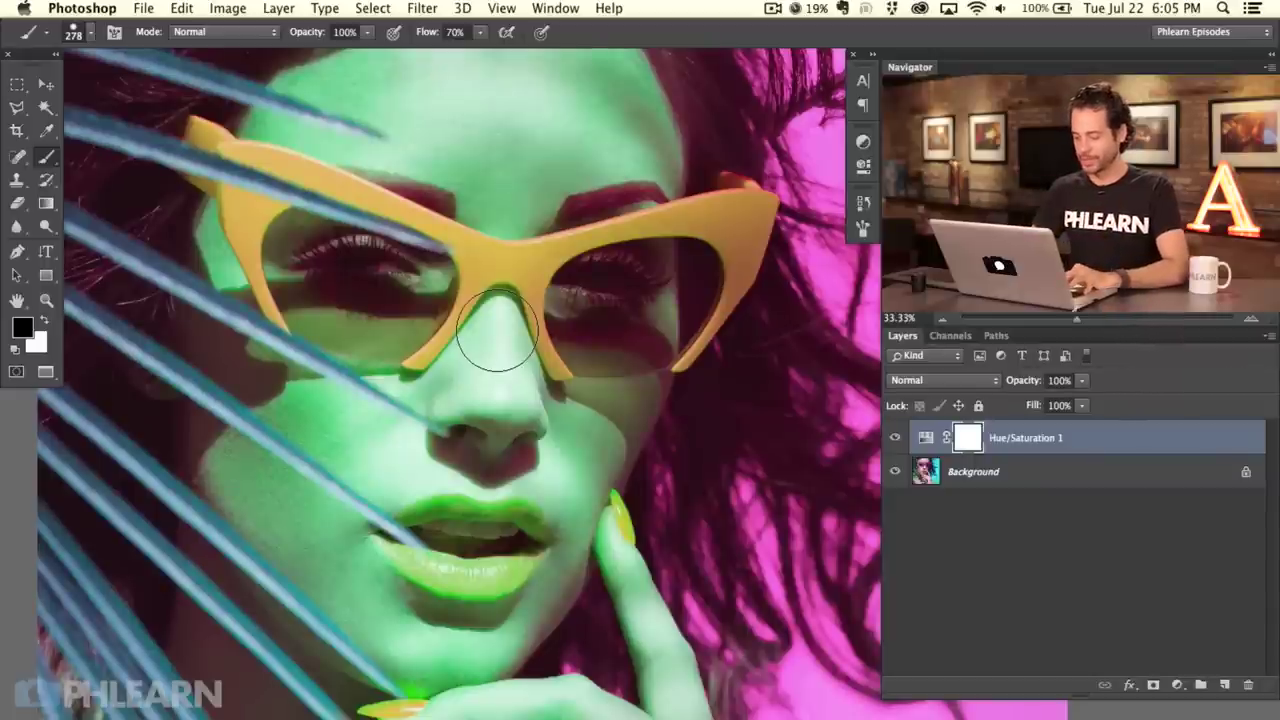
pyautogui.scroll(1, 500, 337)
pyautogui.scroll(1, 543, 366)
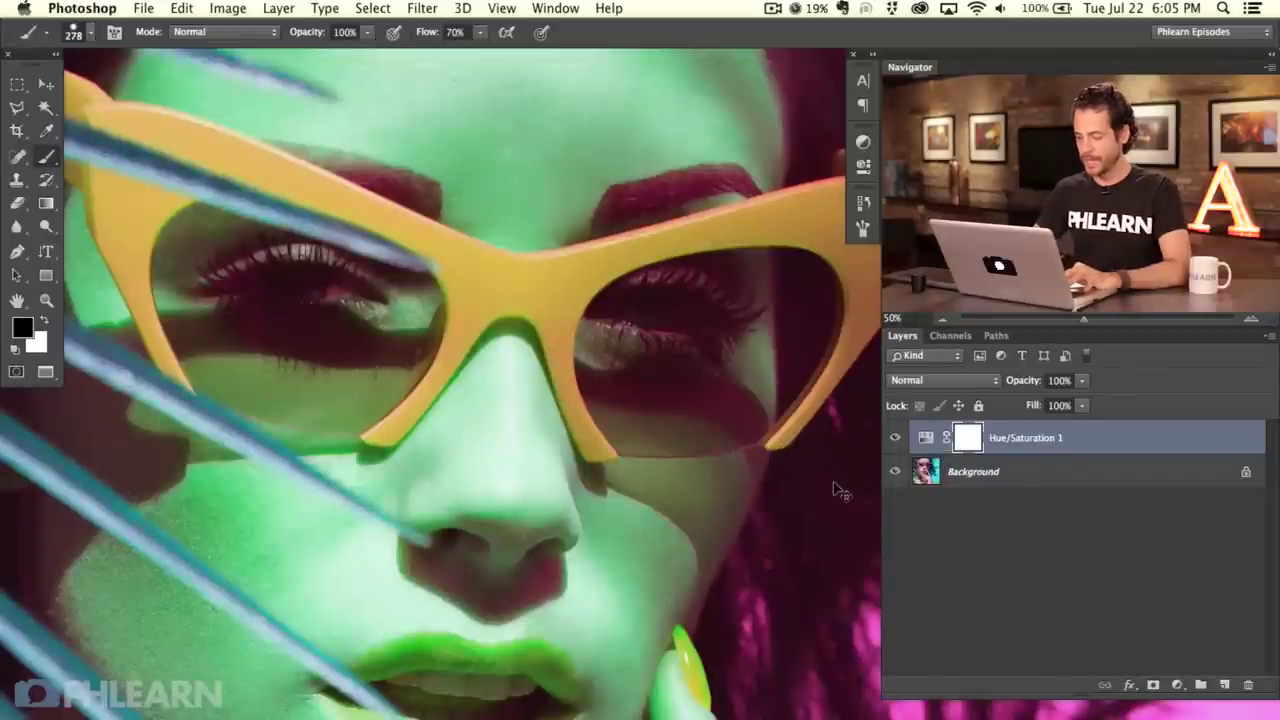
pyautogui.press('super+i')
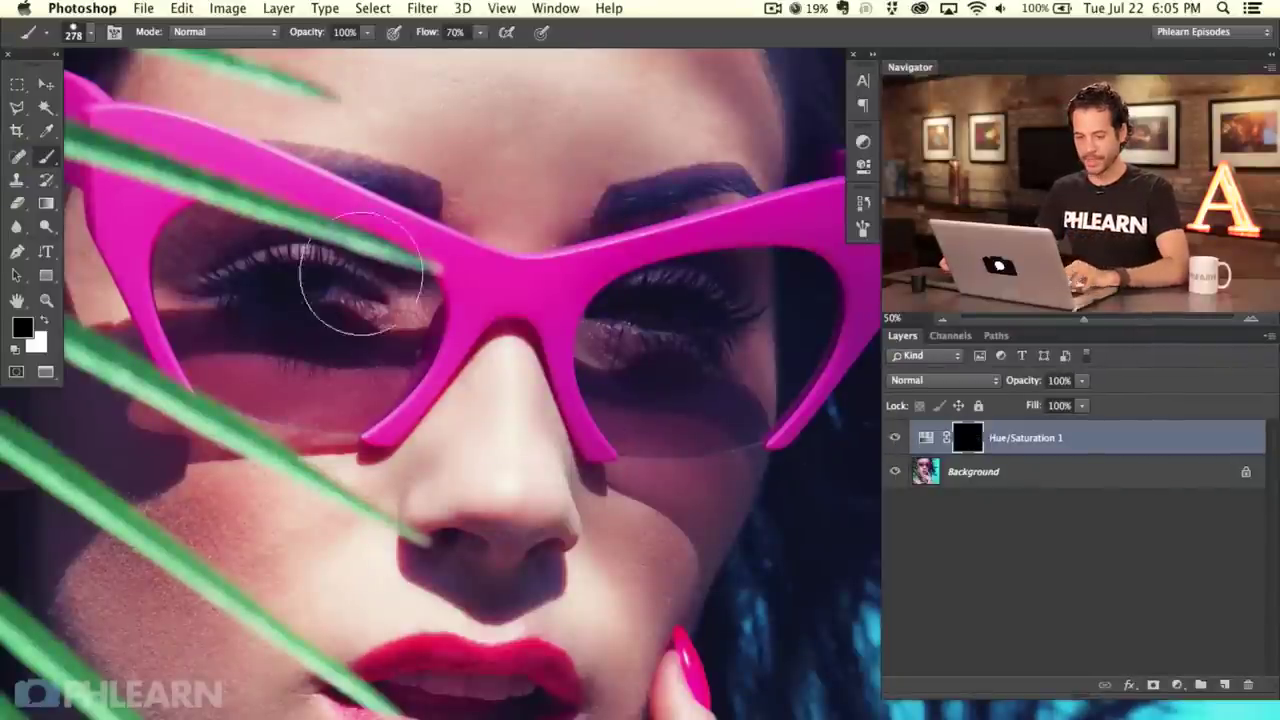
# Brush white on the Hue/Saturation mask over the glasses, nose, cheeks, forehead and hair with a 157-pixel brush
pyautogui.press('x')
pyautogui.press('[')
pyautogui.press('[')
pyautogui.press('[')
pyautogui.moveTo(303, 366)
pyautogui.mouseDown()
pyautogui.moveTo(520, 200)
pyautogui.moveTo(474, 466)
pyautogui.moveTo(630, 520)
pyautogui.moveTo(840, 290)
pyautogui.moveTo(670, 600)
pyautogui.mouseUp()
pyautogui.moveTo(680, 557); pyautogui.dragTo(340, 467)
pyautogui.moveTo(760, 230); pyautogui.dragTo(770, 450)
pyautogui.moveTo(309, 537)
pyautogui.mouseDown()
pyautogui.moveTo(597, 663)
pyautogui.moveTo(509, 623)
pyautogui.mouseUp()
pyautogui.moveTo(435, 425)
pyautogui.mouseDown()
pyautogui.moveTo(124, 267)
pyautogui.moveTo(97, 318)
pyautogui.moveTo(85, 500)
pyautogui.moveTo(270, 190)
pyautogui.moveTo(404, 146)
pyautogui.moveTo(250, 375)
pyautogui.moveTo(280, 528)
pyautogui.moveTo(425, 492)
pyautogui.moveTo(527, 418)
pyautogui.moveTo(680, 128)
pyautogui.moveTo(600, 200)
pyautogui.mouseUp()
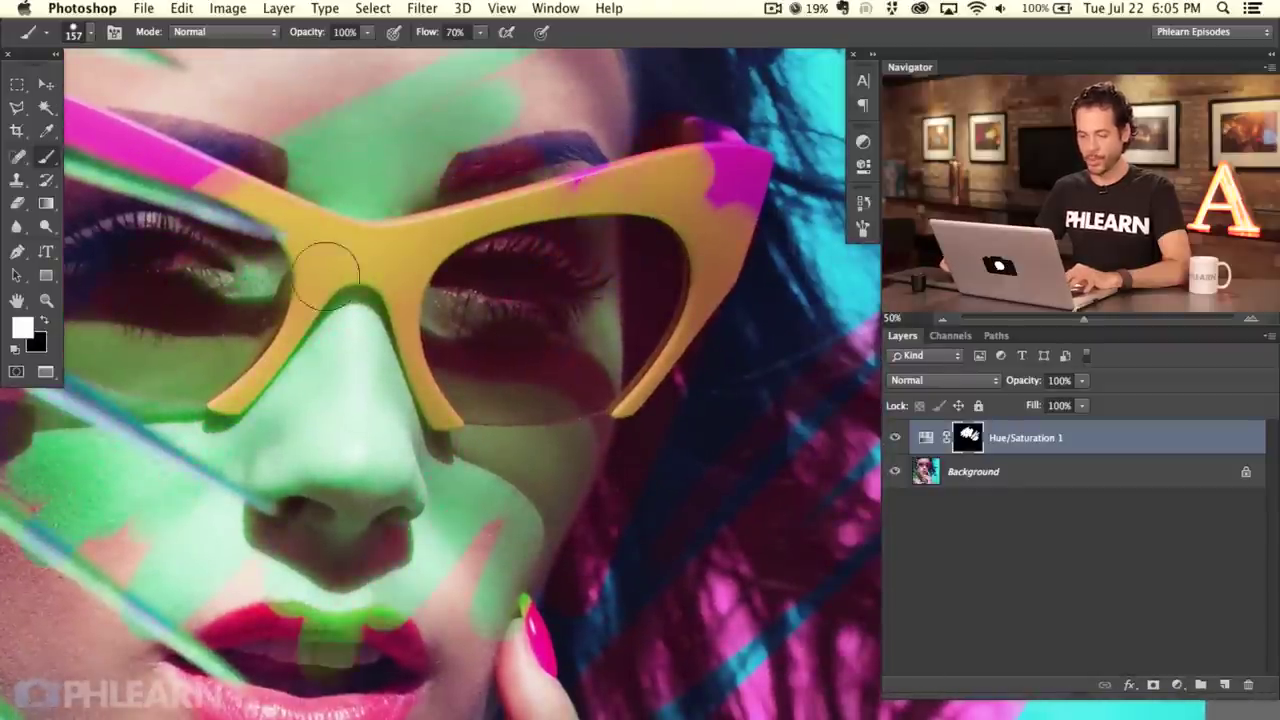
# Alternate black and white brush strokes on the mask across the glasses, nose and cheeks
pyautogui.press('x')
pyautogui.moveTo(320, 223)
pyautogui.mouseDown()
pyautogui.moveTo(400, 260)
pyautogui.moveTo(465, 405)
pyautogui.moveTo(520, 620)
pyautogui.moveTo(420, 580)
pyautogui.moveTo(509, 63)
pyautogui.moveTo(145, 410)
pyautogui.moveTo(60, 470)
pyautogui.moveTo(157, 443)
pyautogui.mouseUp()
pyautogui.press('x')
pyautogui.moveTo(230, 405)
pyautogui.mouseDown()
pyautogui.moveTo(480, 160)
pyautogui.moveTo(450, 330)
pyautogui.mouseUp()
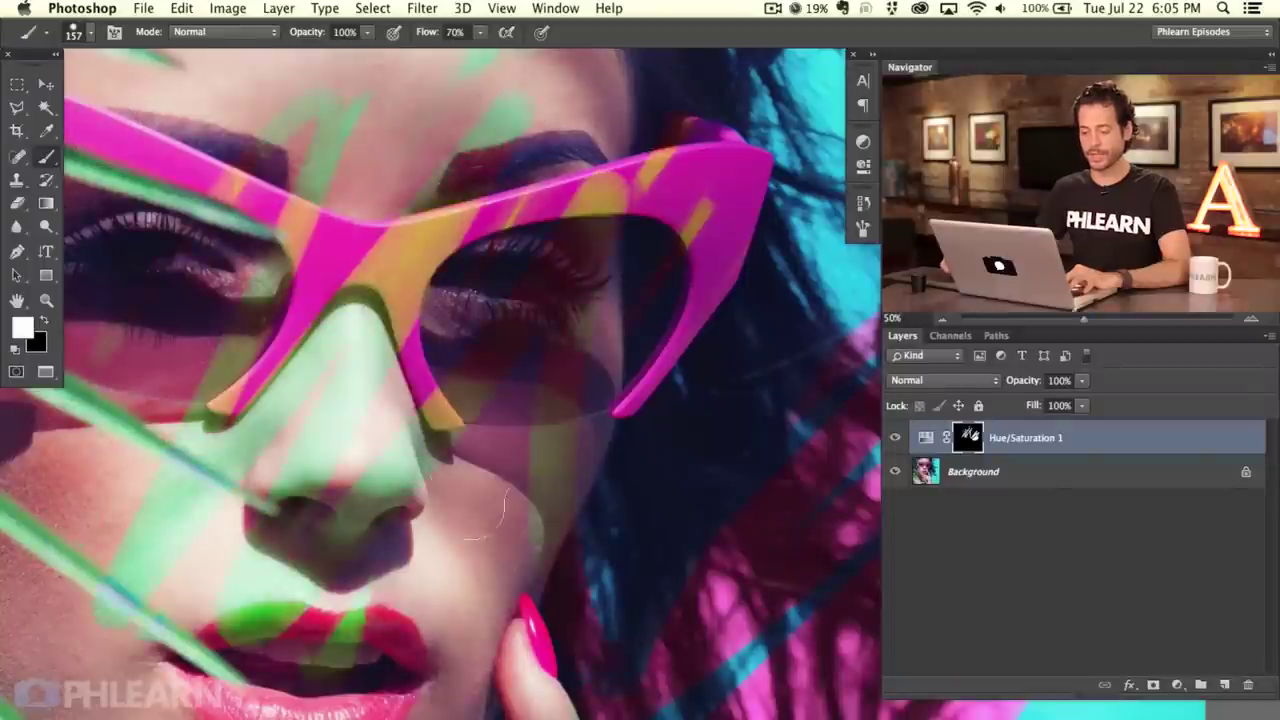
pyautogui.press('x')
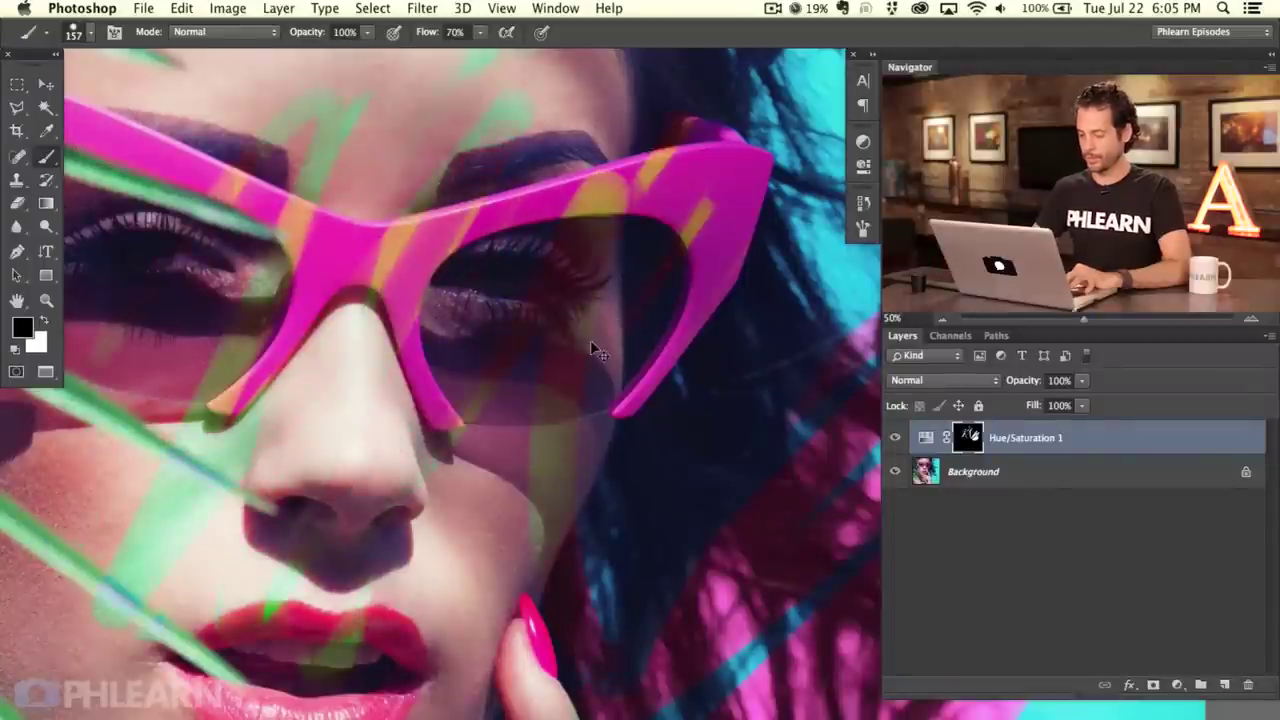
# Toggle the Hue/Saturation layer's visibility repeatedly to compare the image with and without the masked adjustment
pyautogui.press('super+minus')
pyautogui.scroll(-2, 590, 340)
pyautogui.click(895, 441)
pyautogui.click(895, 441)
pyautogui.click(895, 441)
pyautogui.click(895, 441)
pyautogui.click(895, 441)
pyautogui.click(895, 441)
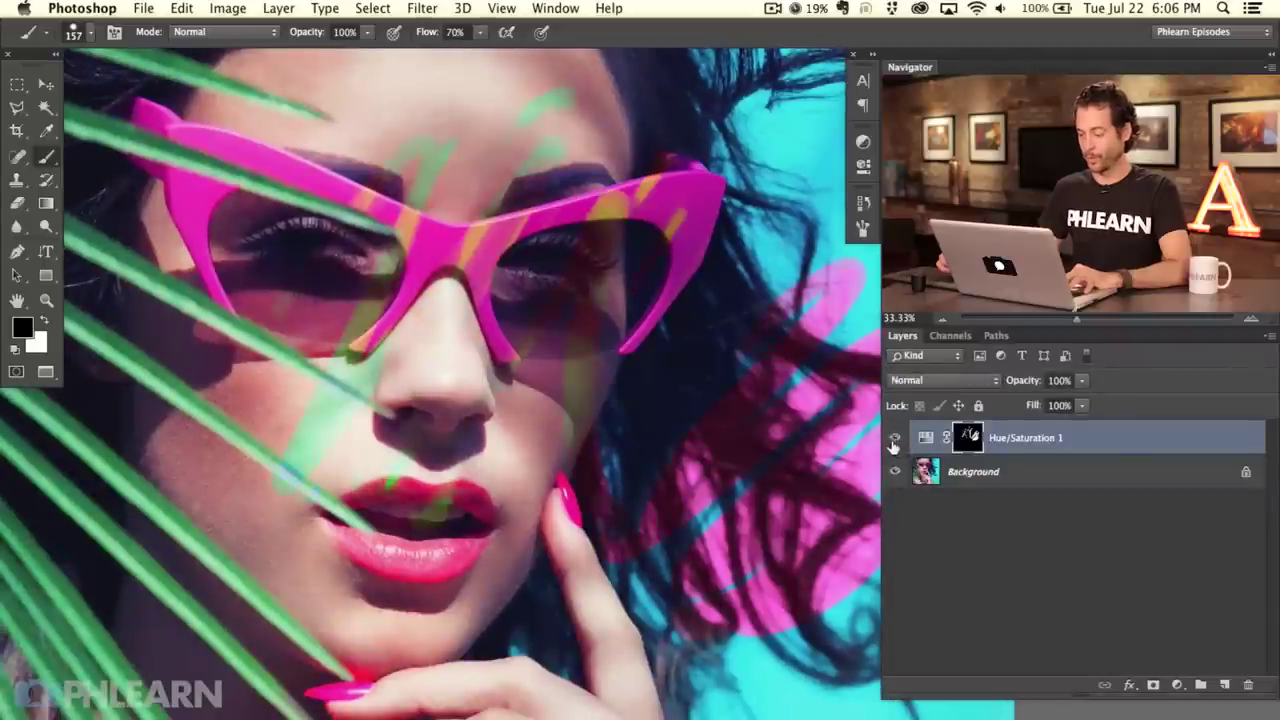
# Fill the Hue/Saturation mask with black, fill a rectangular selection around the glasses with white, and deselect
pyautogui.press('super+BackSpace')
pyautogui.hotkey('alt', 'BackSpace')
pyautogui.press('m')
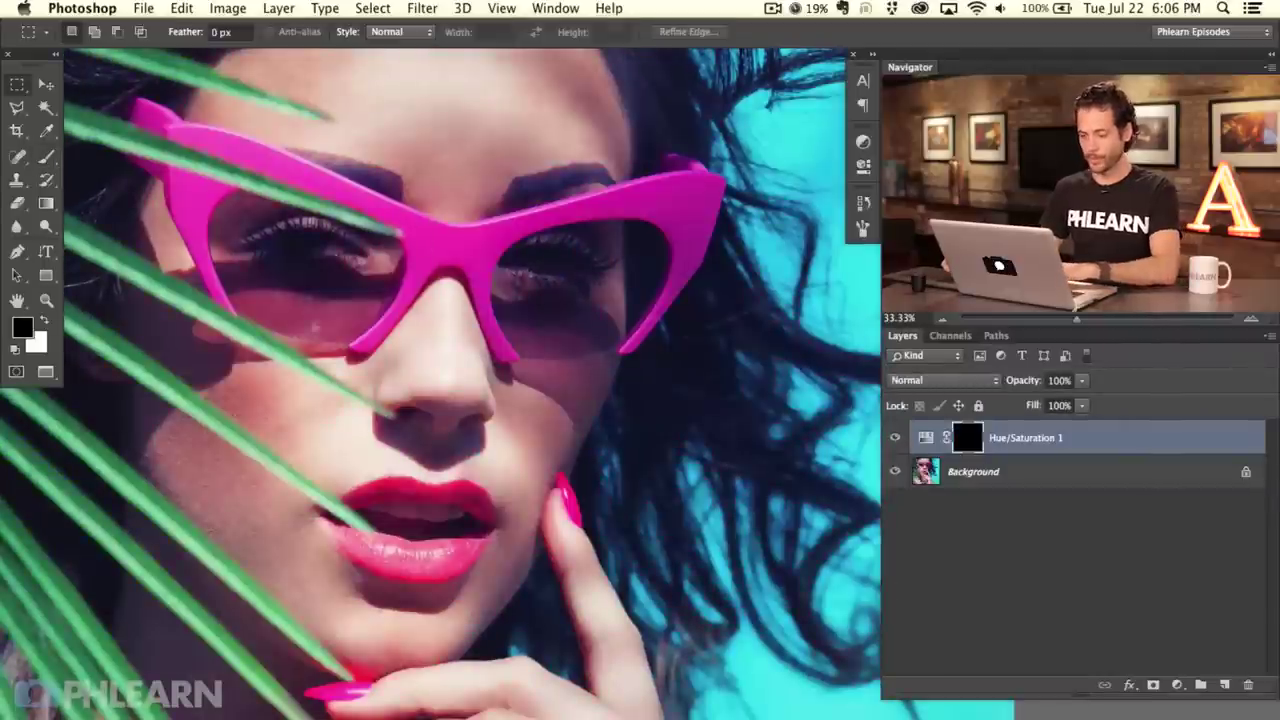
pyautogui.moveTo(176, 122); pyautogui.dragTo(773, 401)
pyautogui.press('super+BackSpace')
pyautogui.press('super+d')
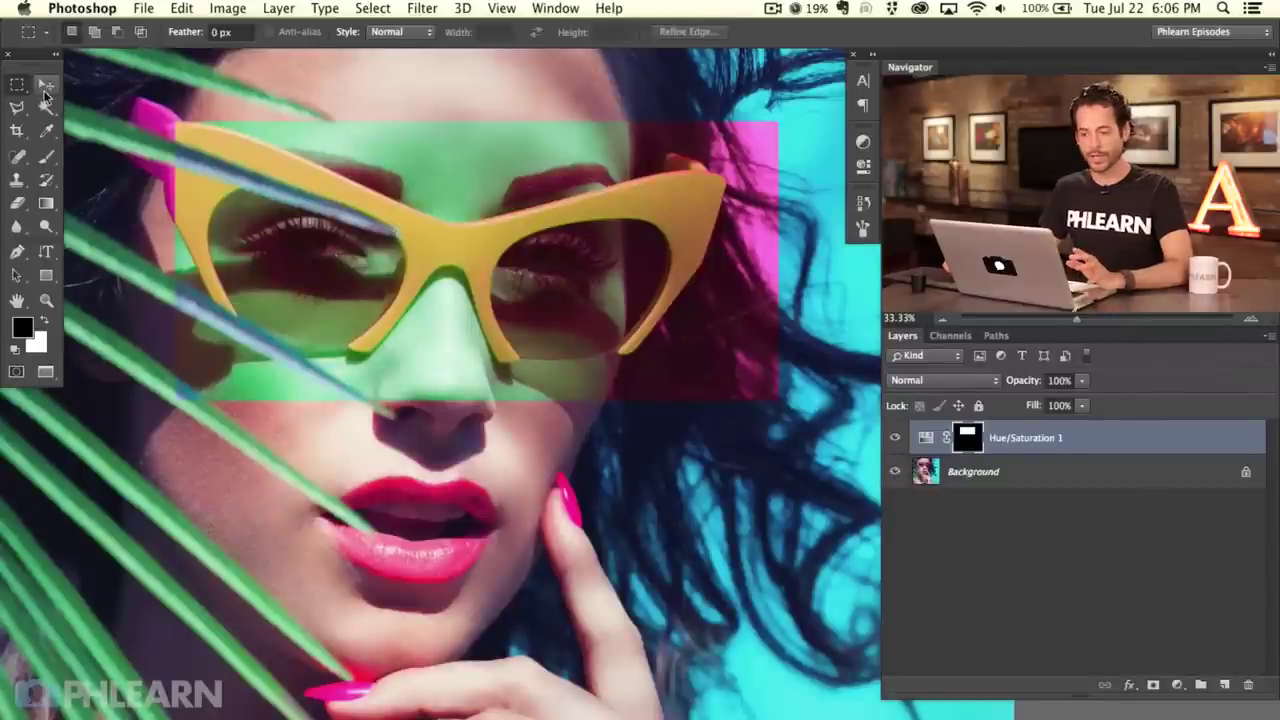
# Move the white rectangle on the mask down over the glasses and nose, and delete the Hue/Saturation layer
pyautogui.click(44, 92)
pyautogui.moveTo(400, 265); pyautogui.dragTo(348, 220)
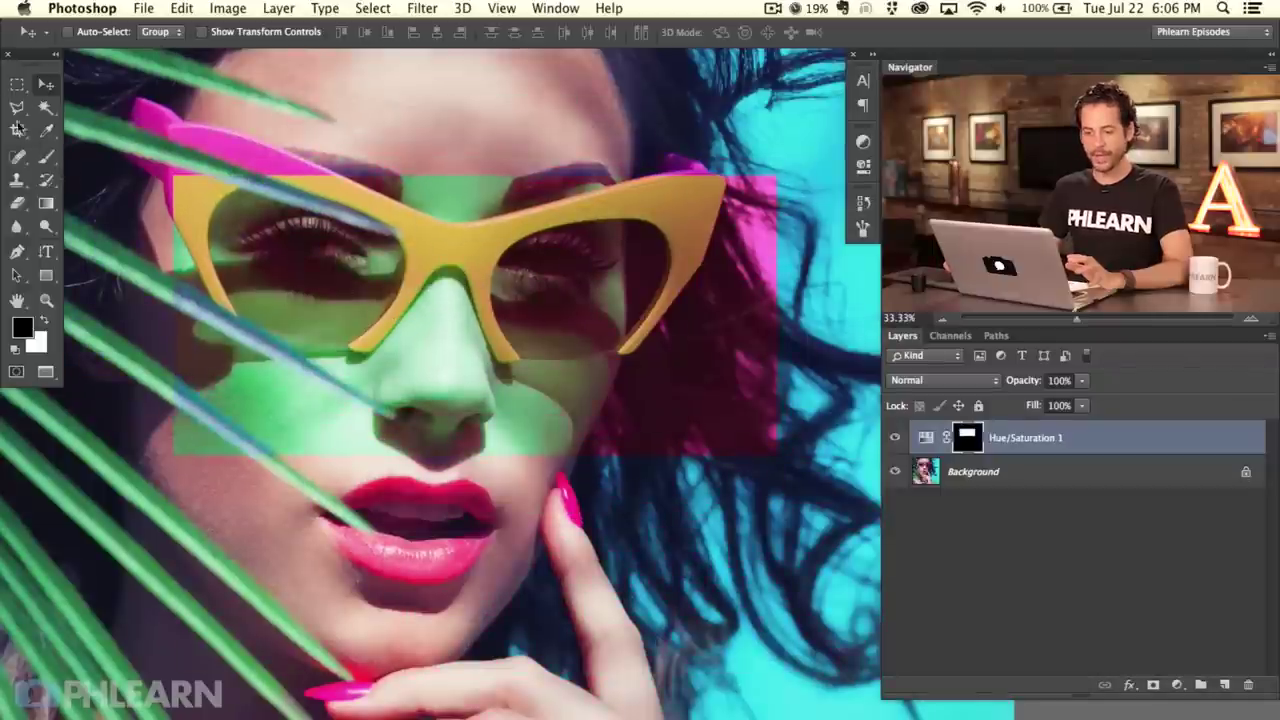
pyautogui.click(896, 437)
pyautogui.click(896, 437)
pyautogui.press('BackSpace')
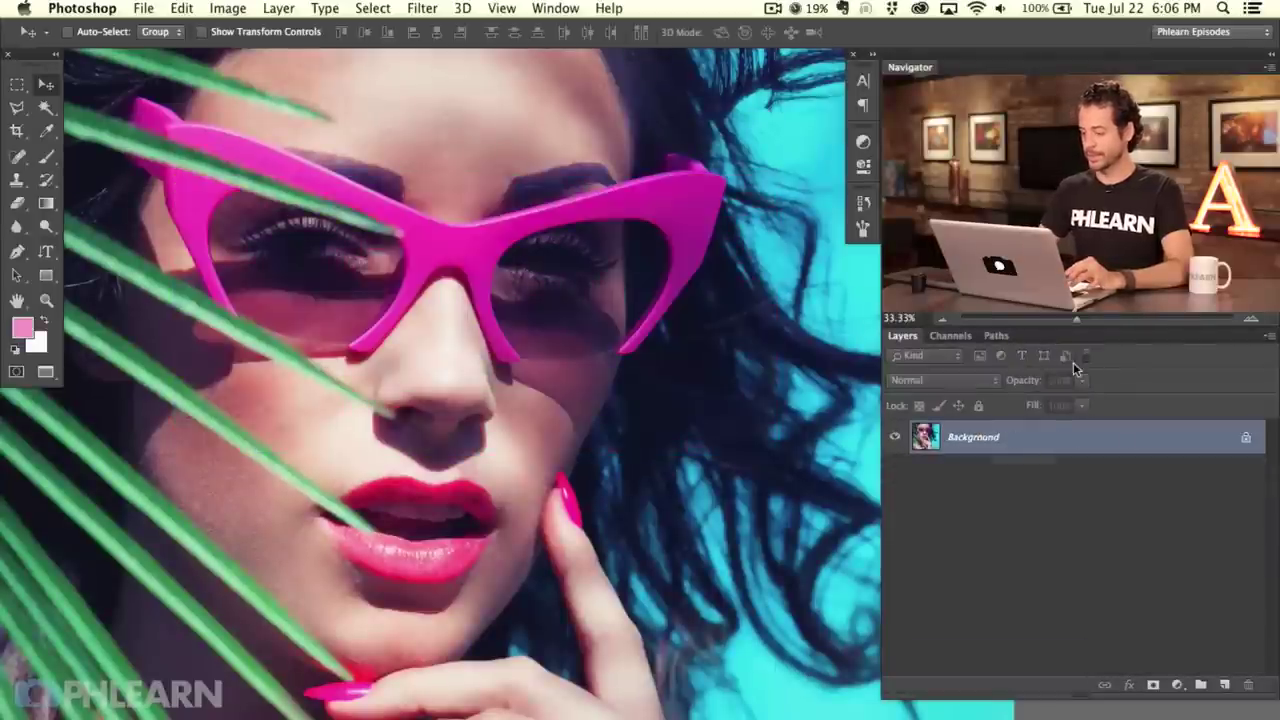
# Look through the available commands for files, editing, images, layers, selections, filters, 3D and views
pyautogui.scroll(3, 428, 354)
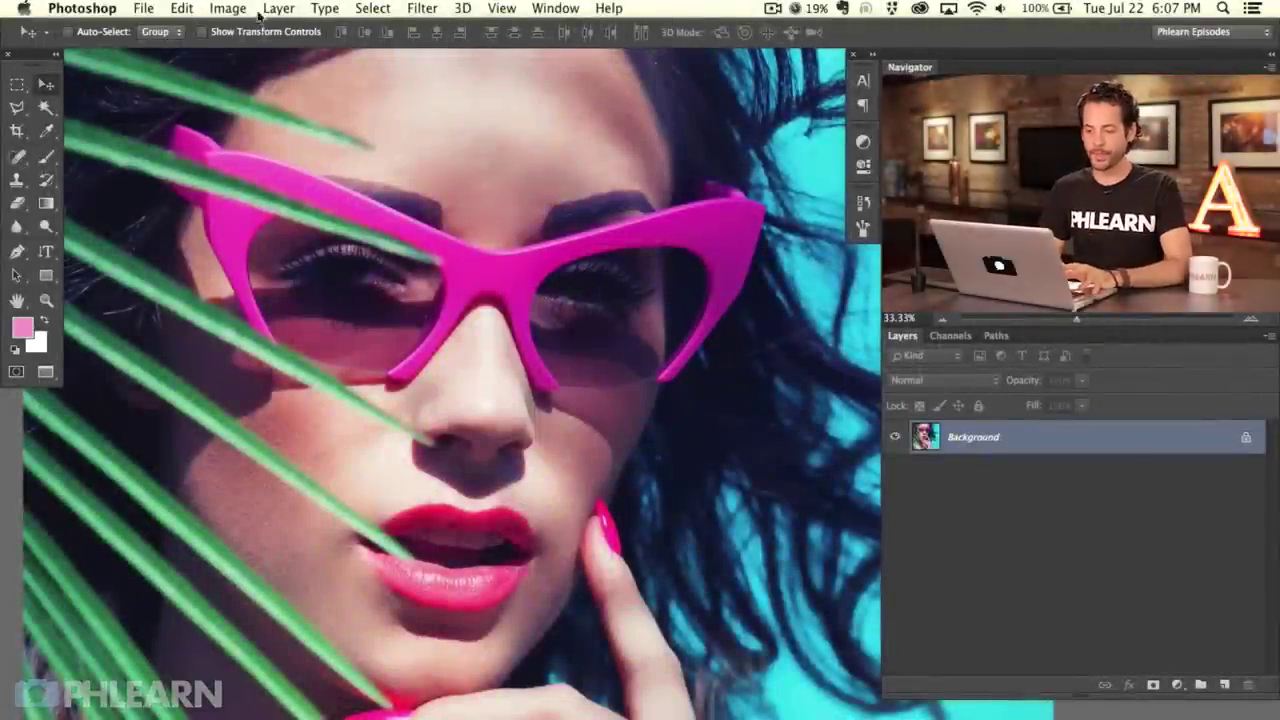
pyautogui.click(144, 9)
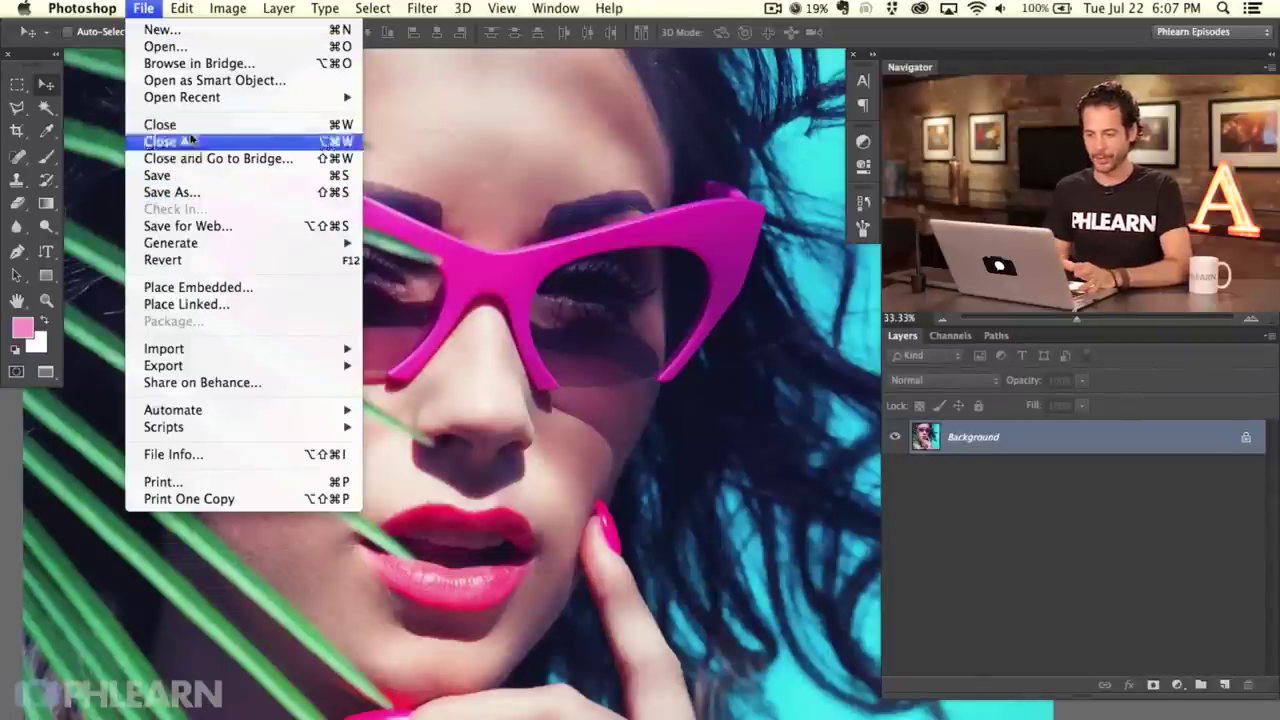
pyautogui.moveTo(181, 15)
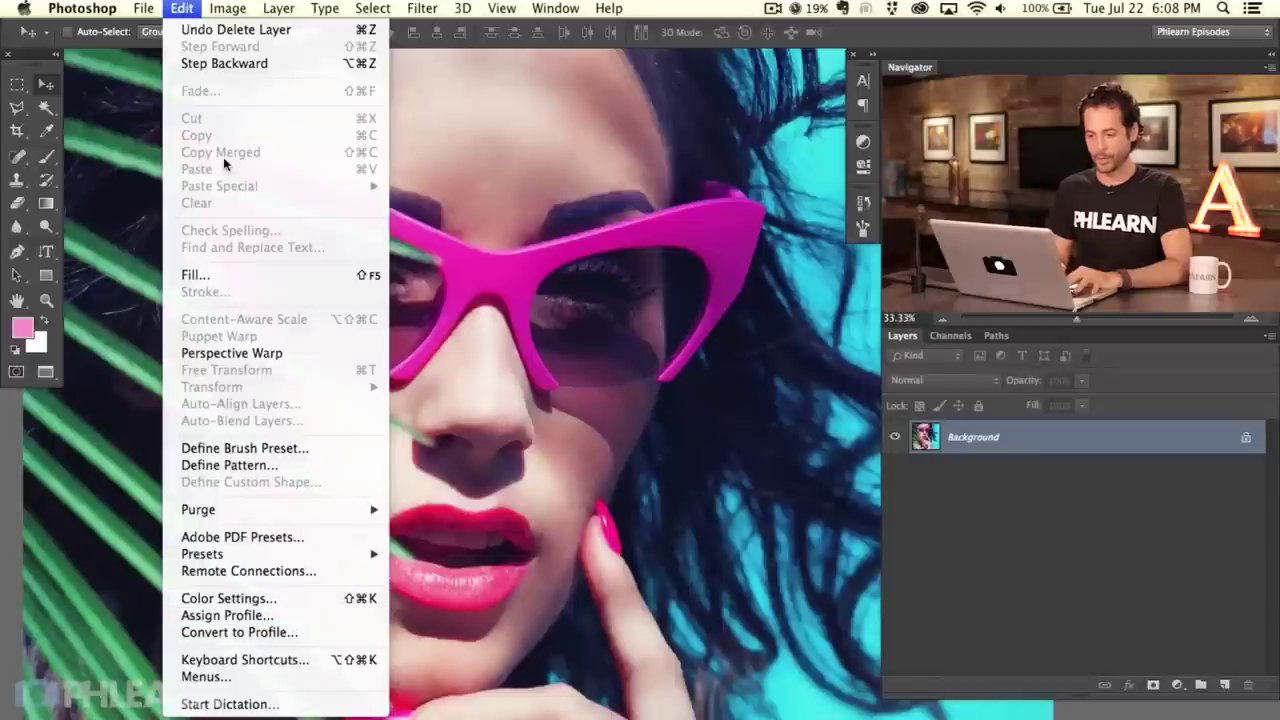
pyautogui.press('Escape')
pyautogui.click(182, 8)
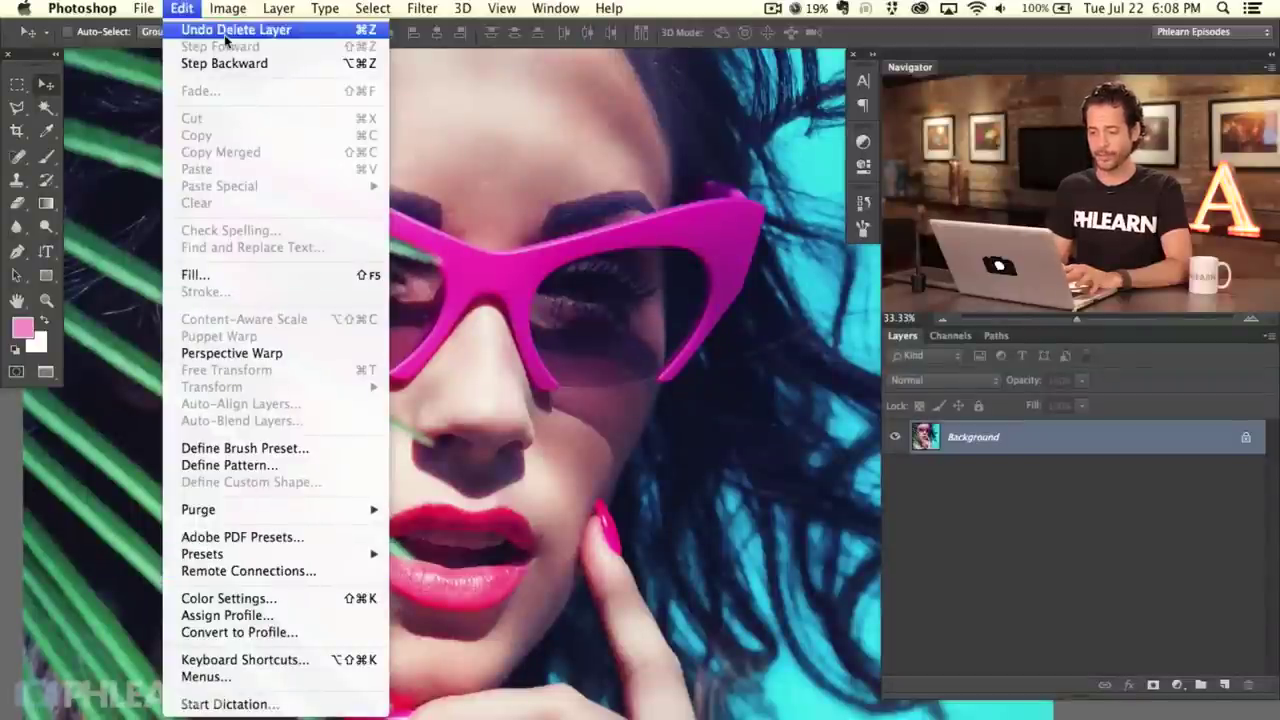
pyautogui.moveTo(226, 12)
pyautogui.moveTo(252, 60)
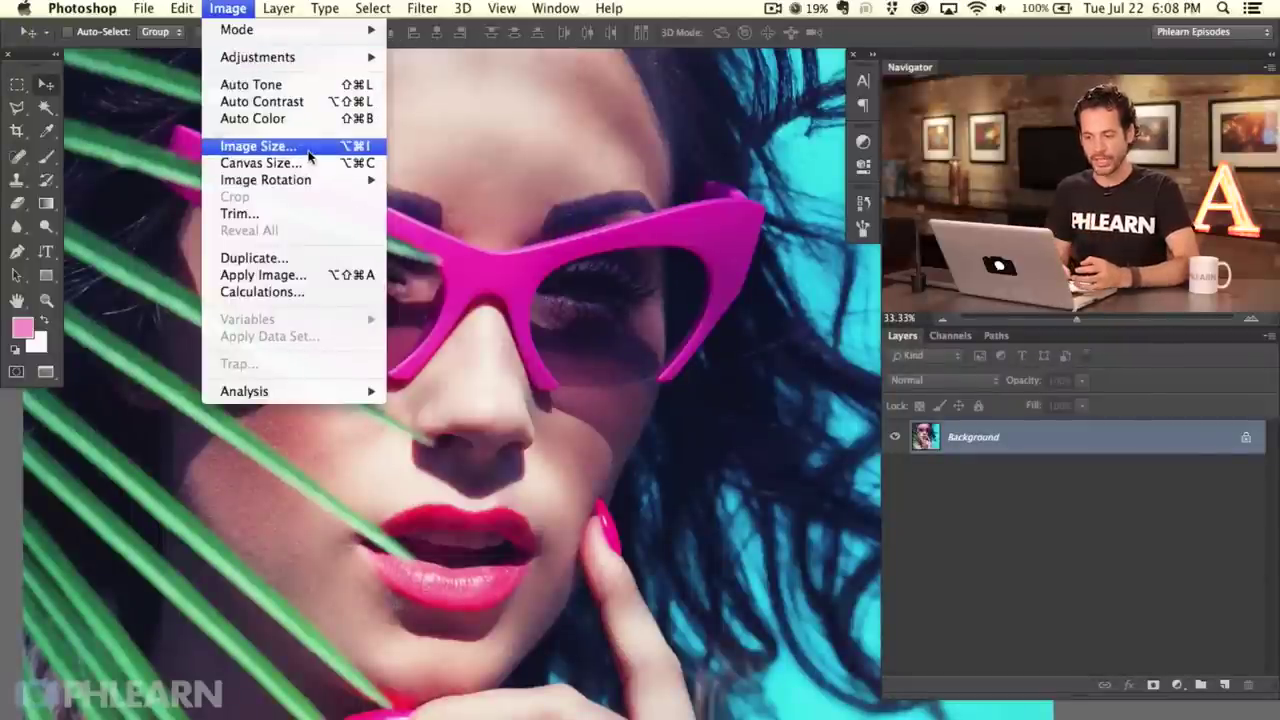
pyautogui.moveTo(282, 11)
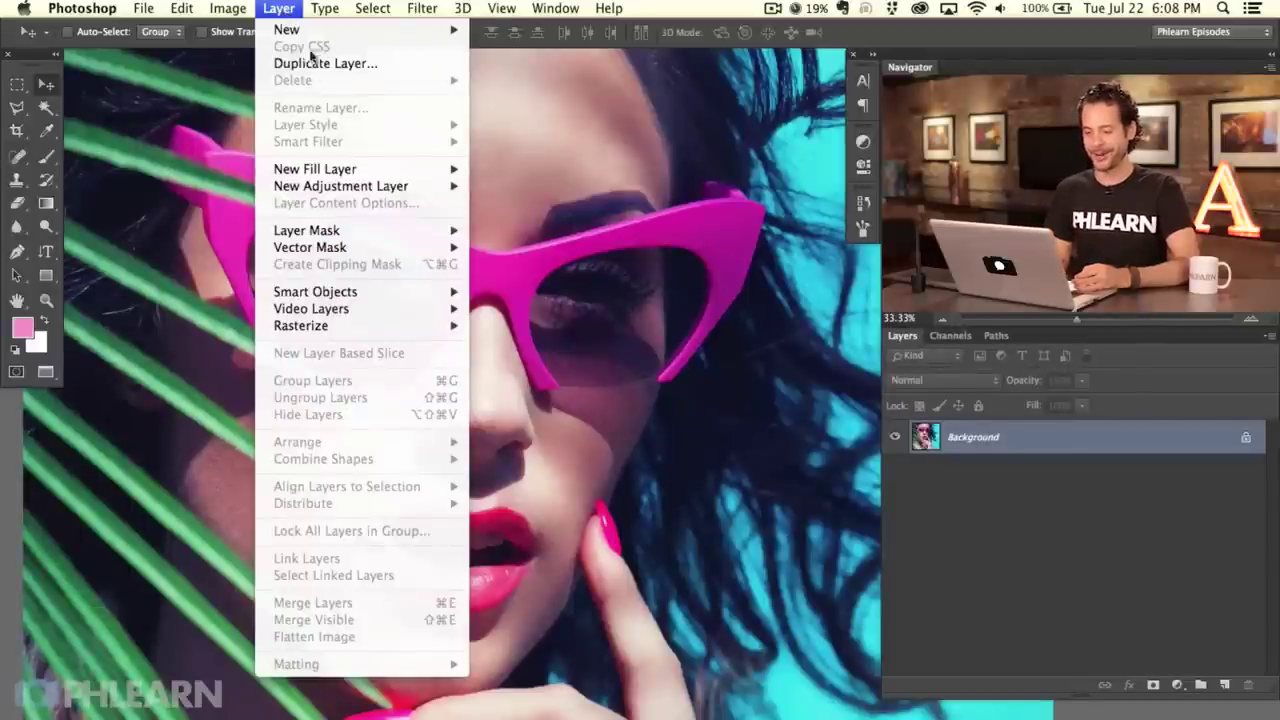
pyautogui.moveTo(370, 8)
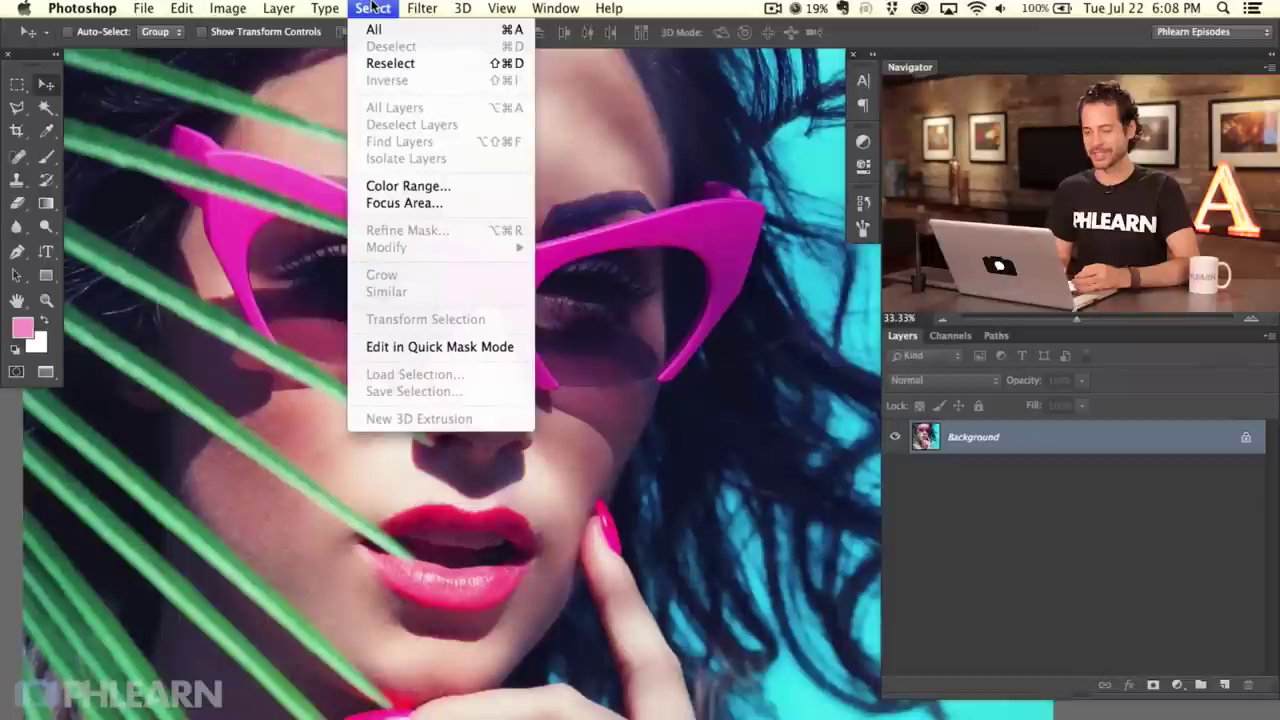
pyautogui.moveTo(417, 20)
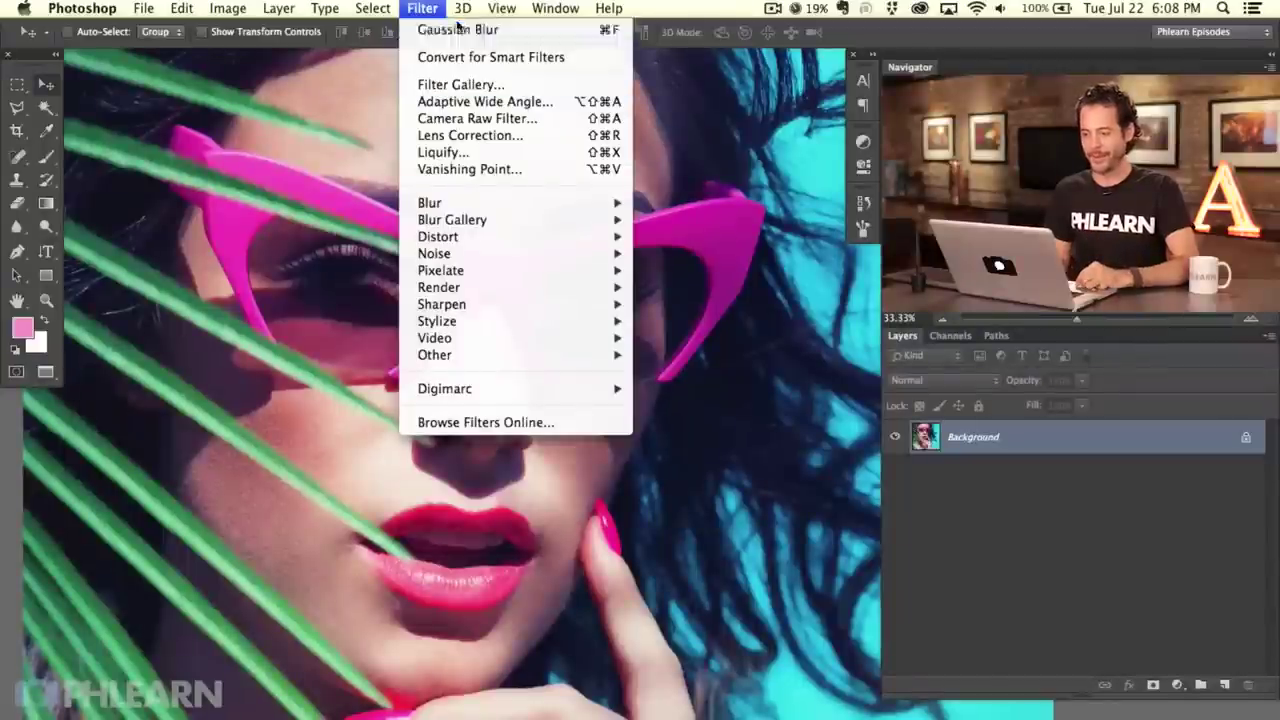
pyautogui.moveTo(462, 10)
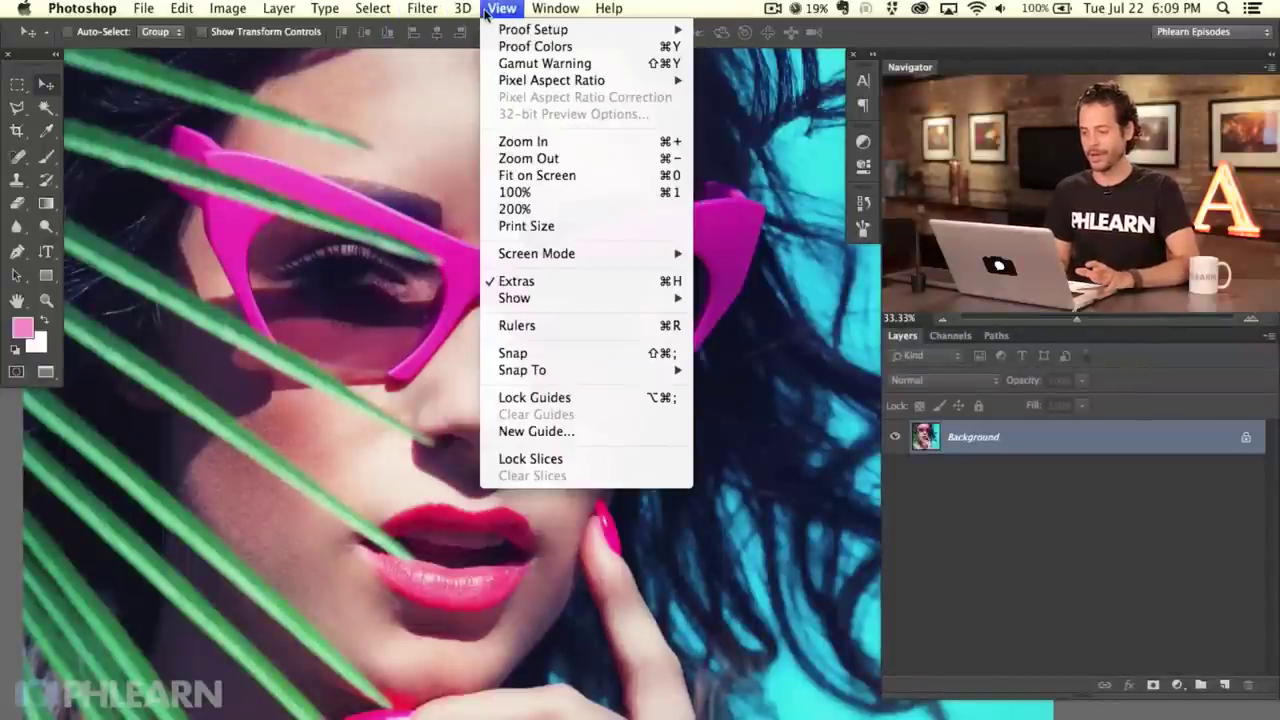
# Show the Color palette, set the foreground color to a vivid magenta, and close the palette
pyautogui.moveTo(535, 10)
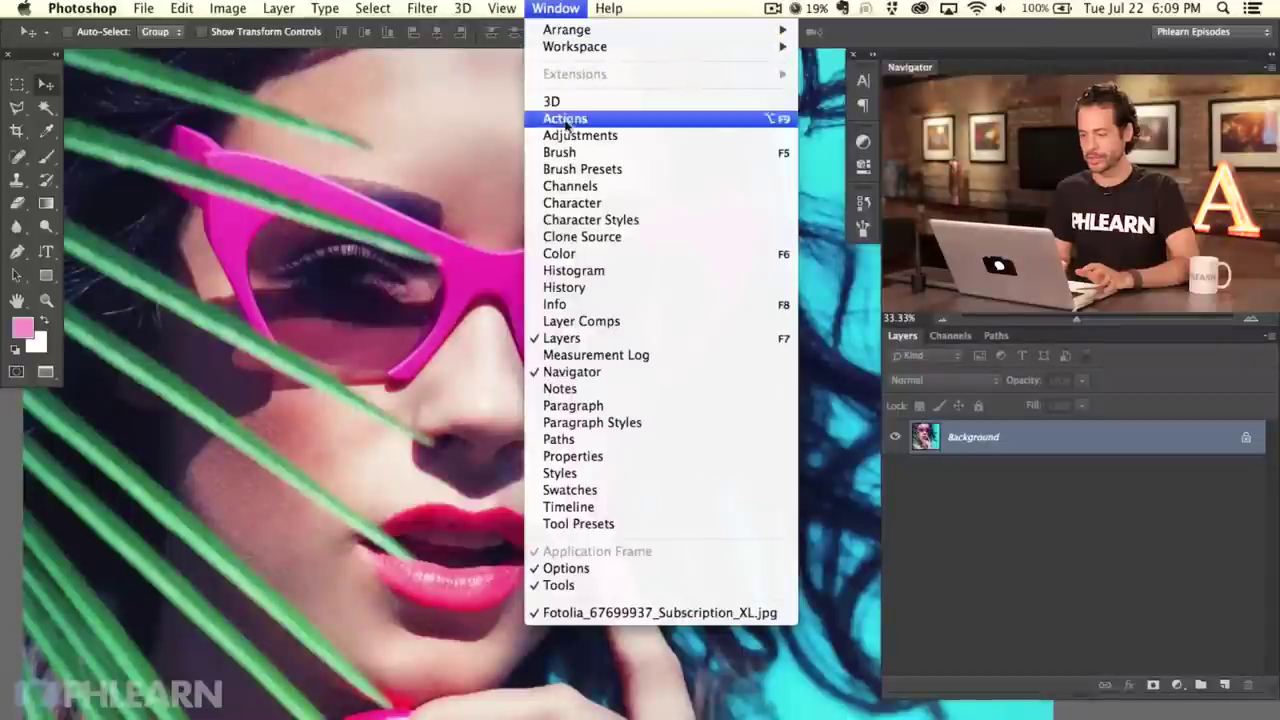
pyautogui.click(588, 256)
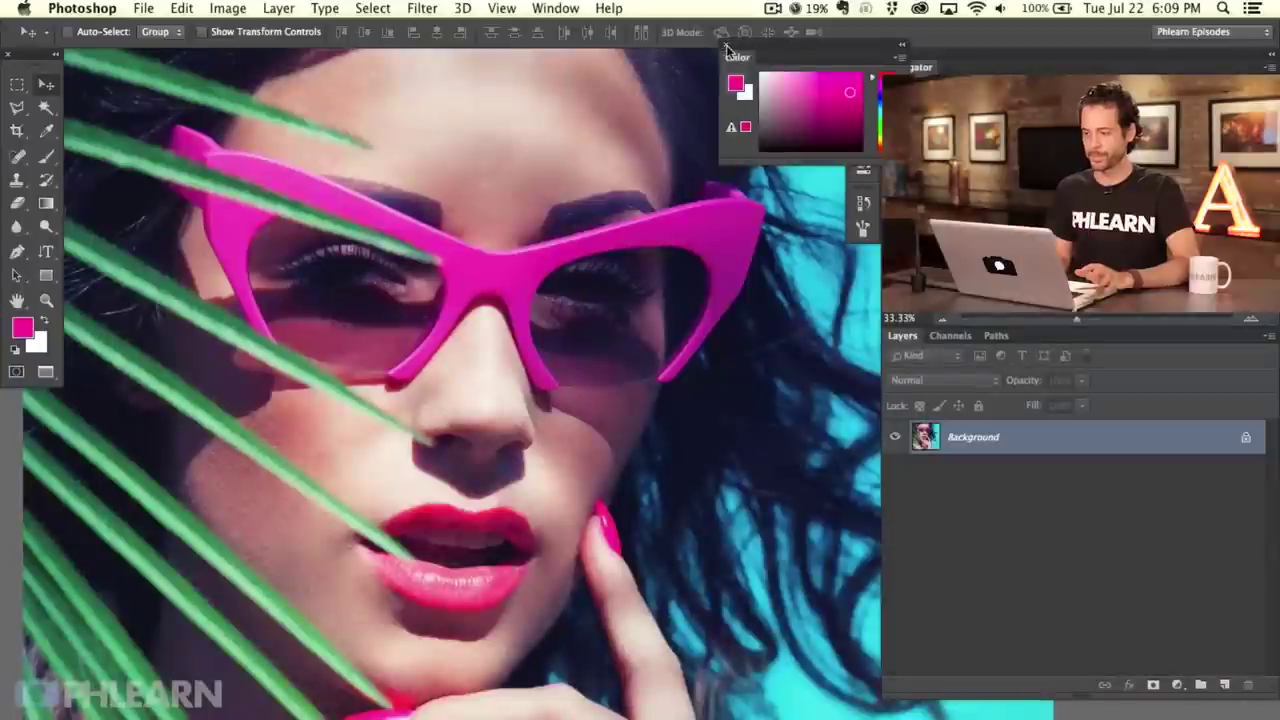
pyautogui.click(727, 47)
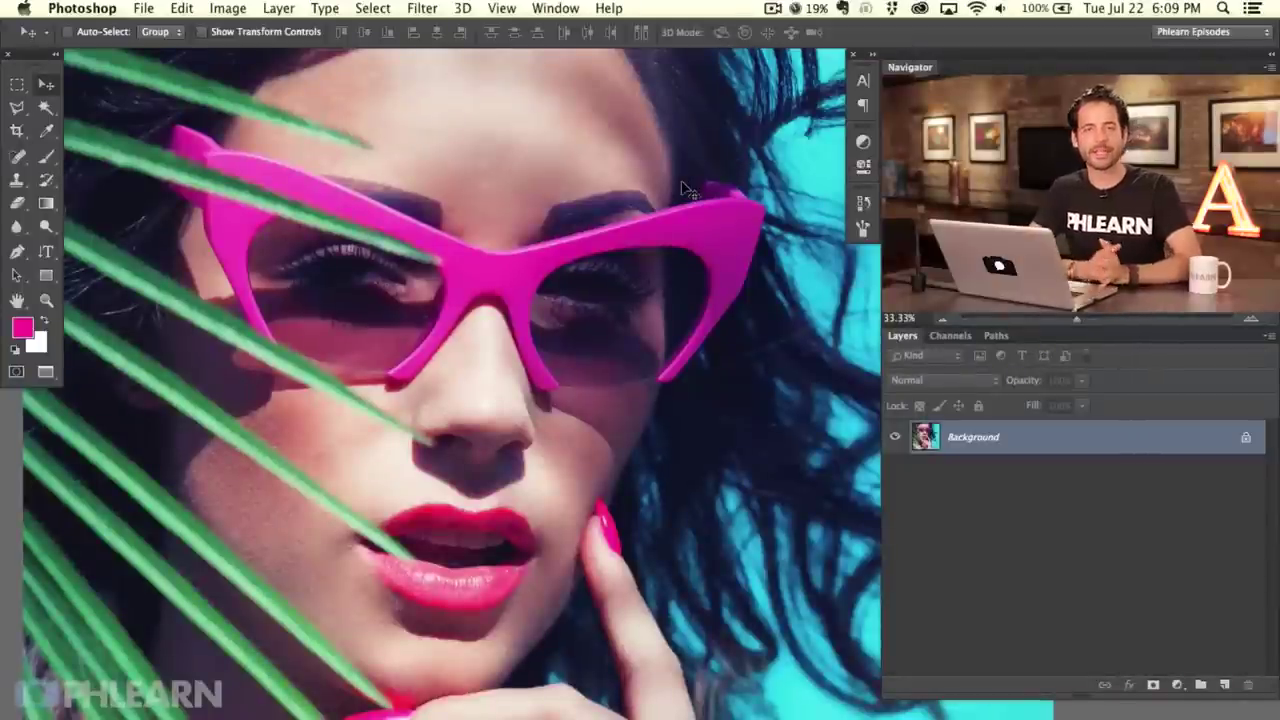